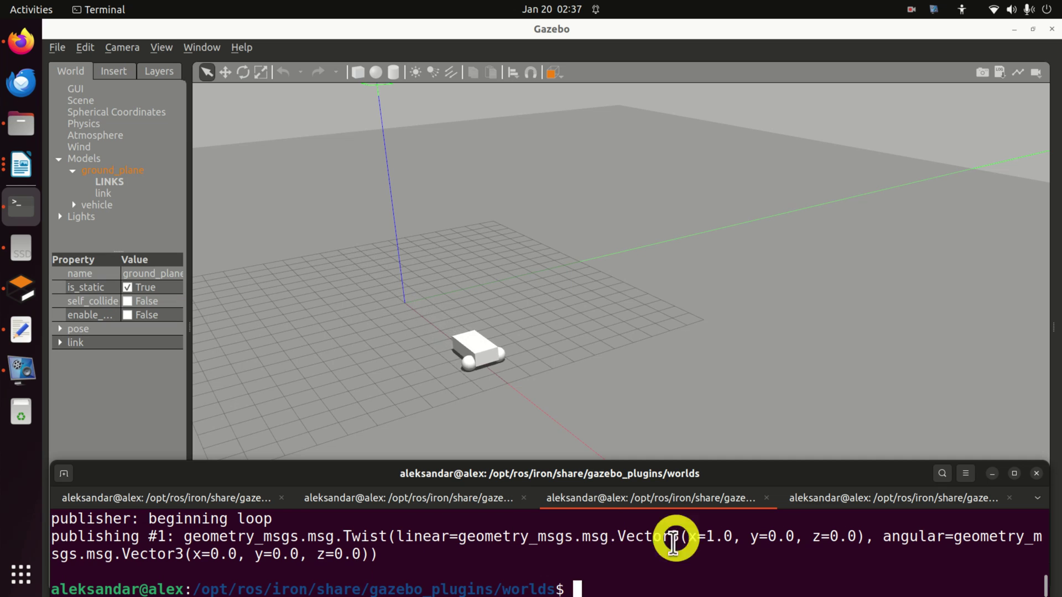
In the terminal, publish geometry_msgs/Twist once to /demo/cmd_demo with linear x set to -1, and watch the vehicle in Gazebo
scroll(502, 375, "down", 3)
left_click_drag(612, 390, 642, 350)
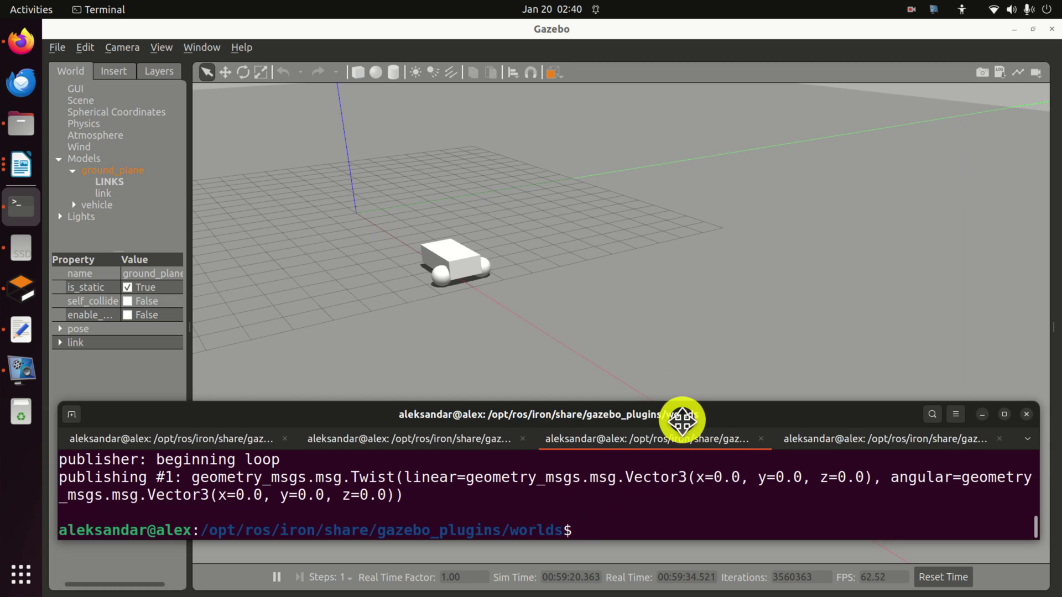
left_click_drag(680, 422, 674, 102)
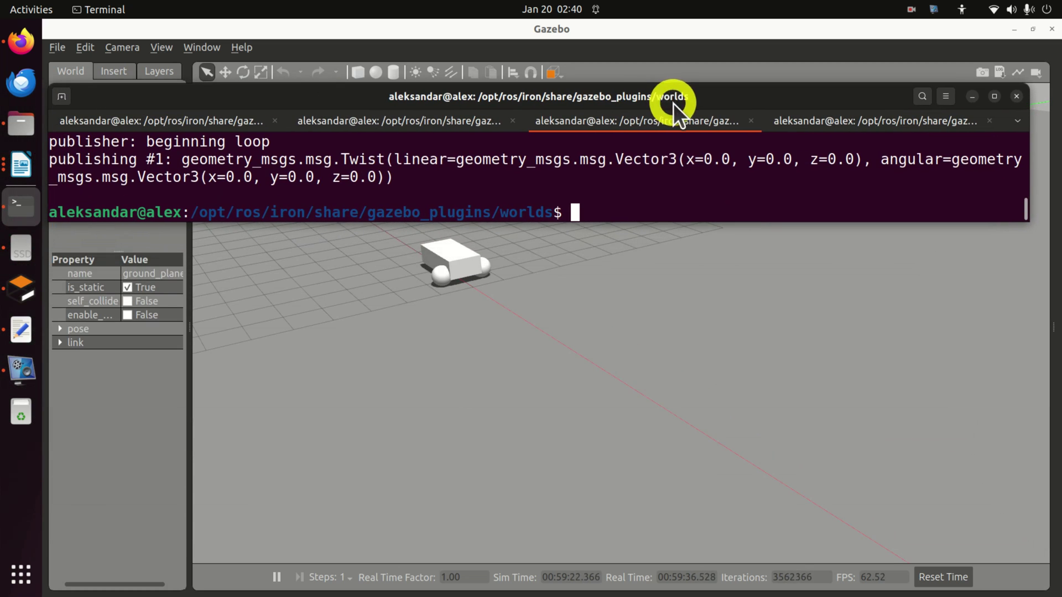
middle_click(606, 205)
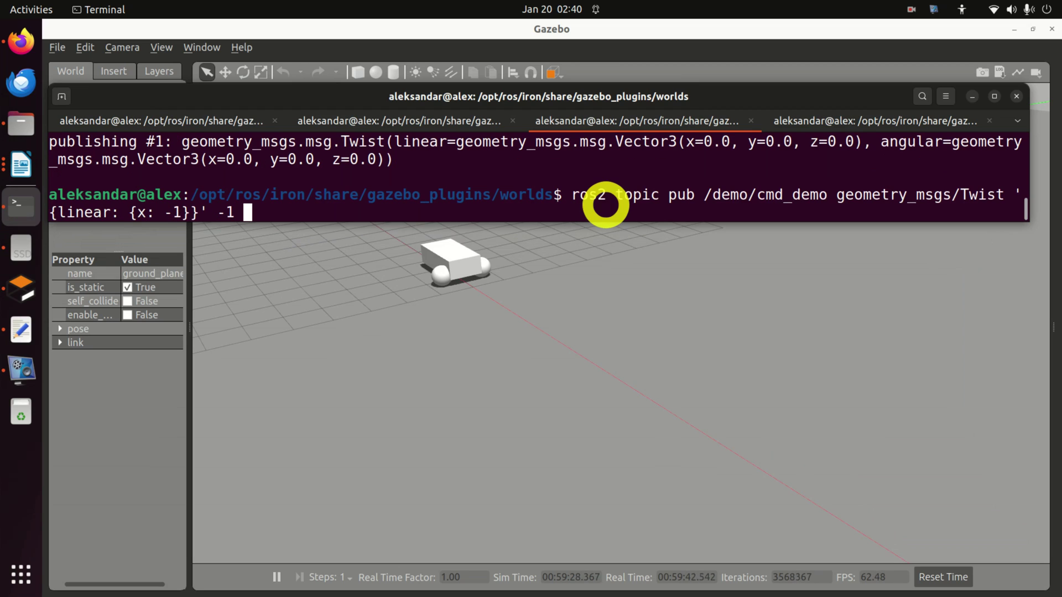
key("Return")
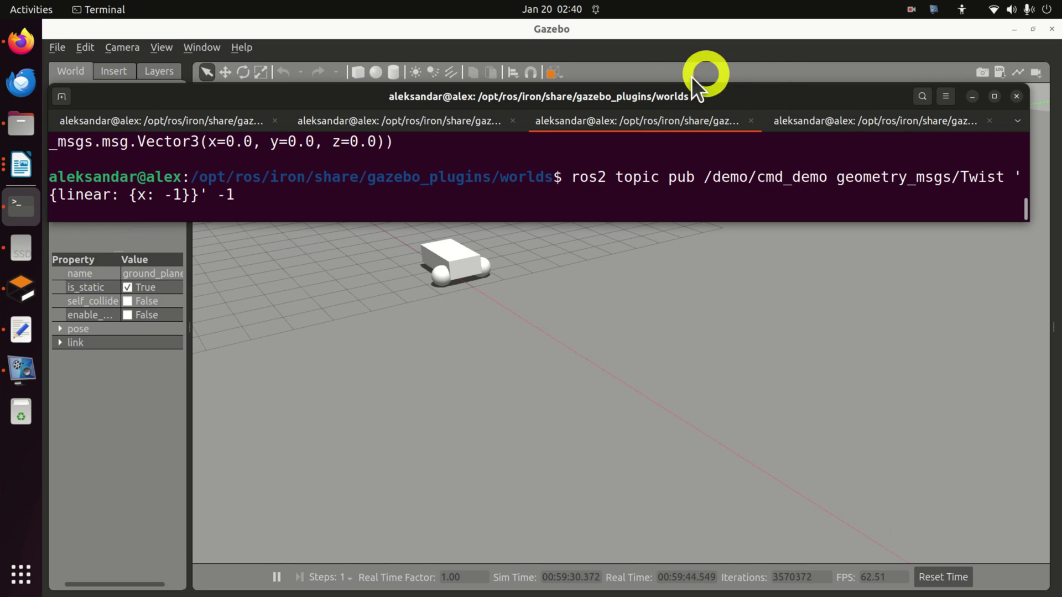
left_click(680, 61)
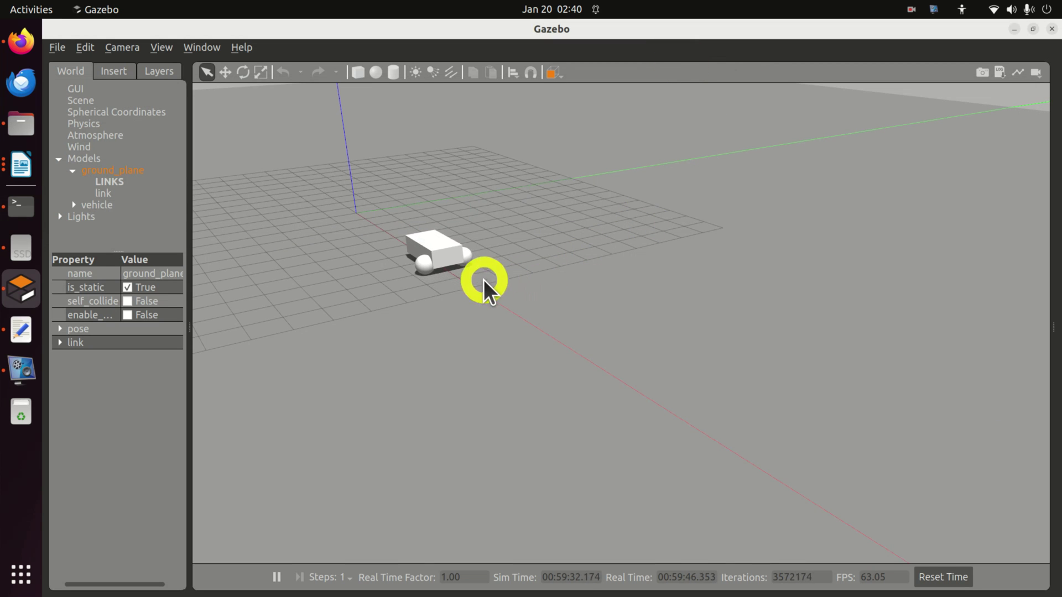
scroll(376, 204, "down", 3)
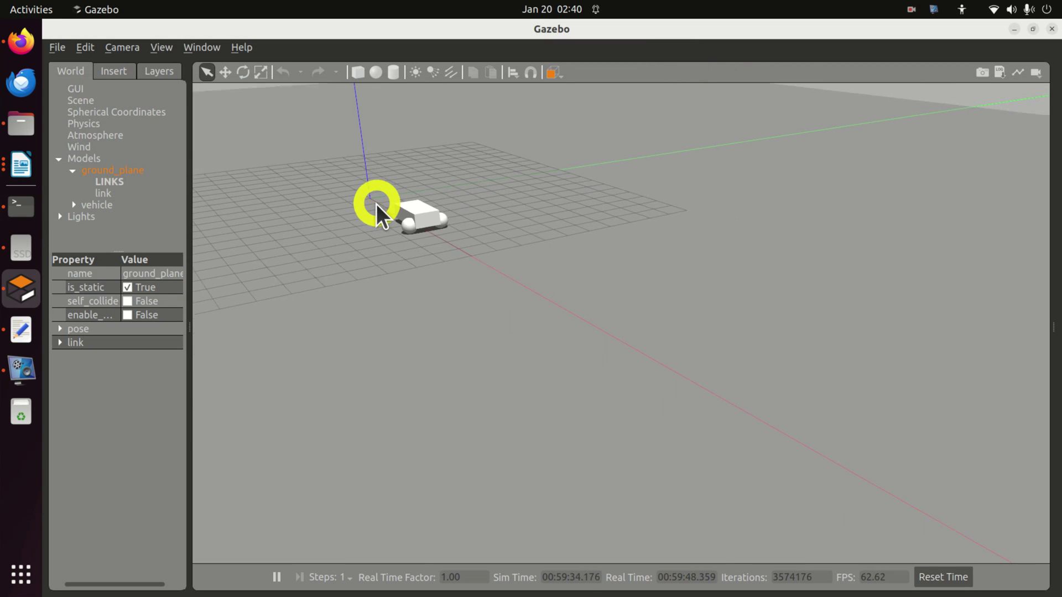
scroll(322, 177, "up", 5)
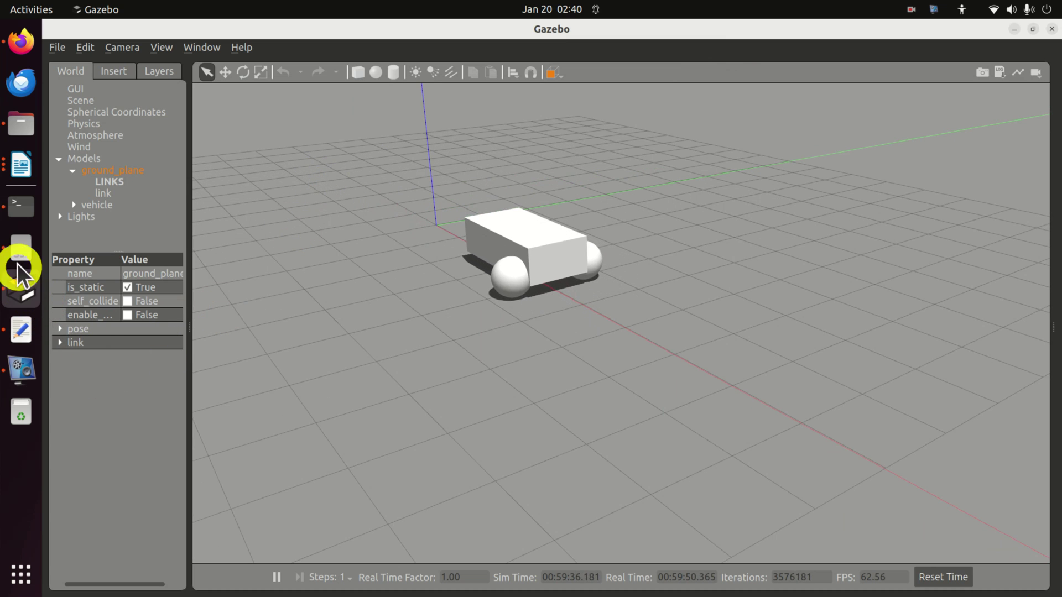
Stop the vehicle from the terminal by publishing one Twist message with linear x 0 to /demo/cmd_demo, and view it in Gazebo
left_click(18, 214)
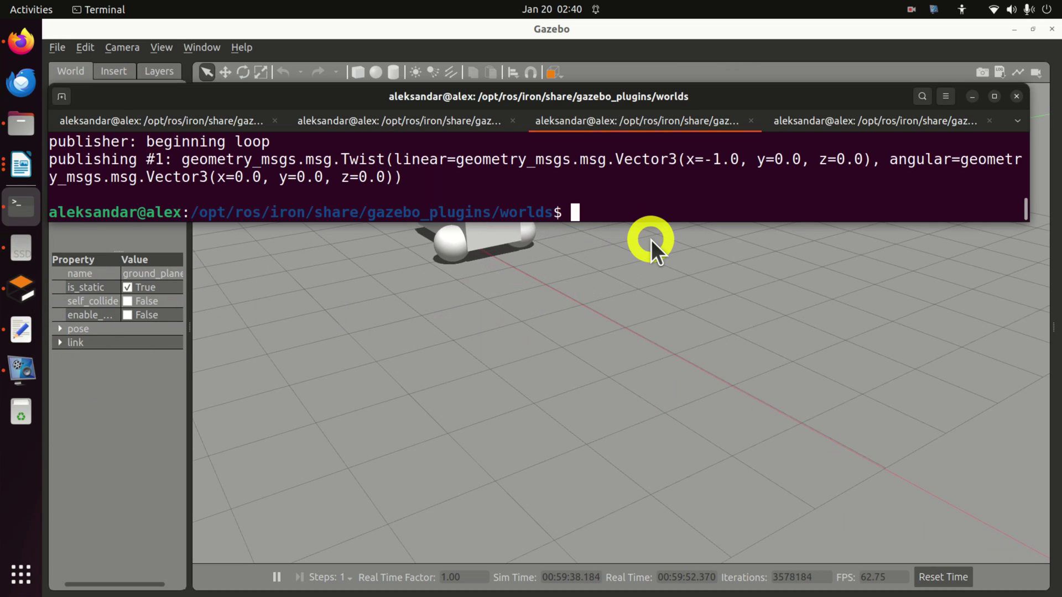
key("Up")
key("Up")
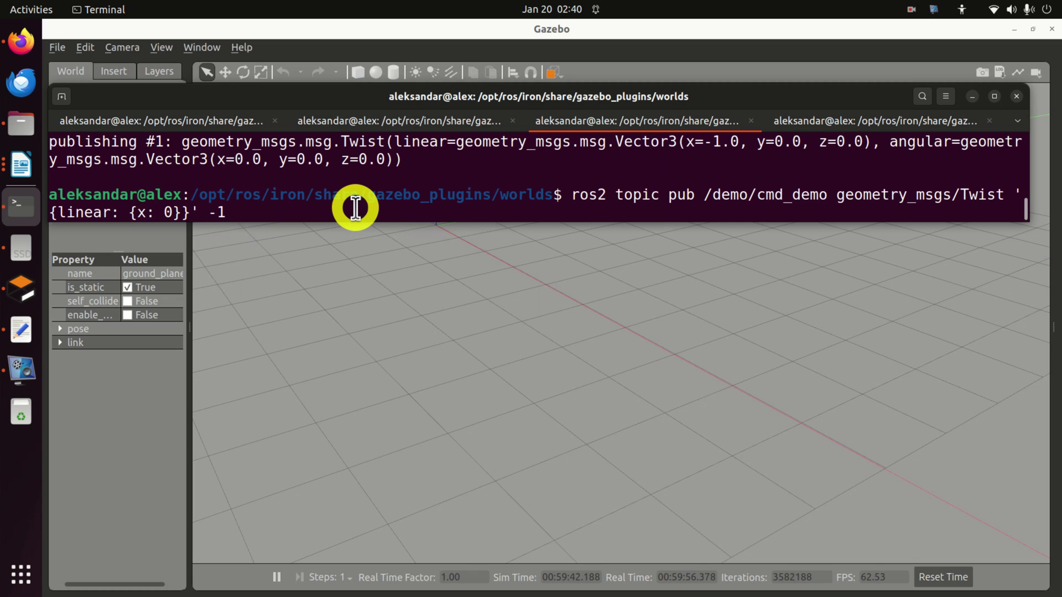
key("Return")
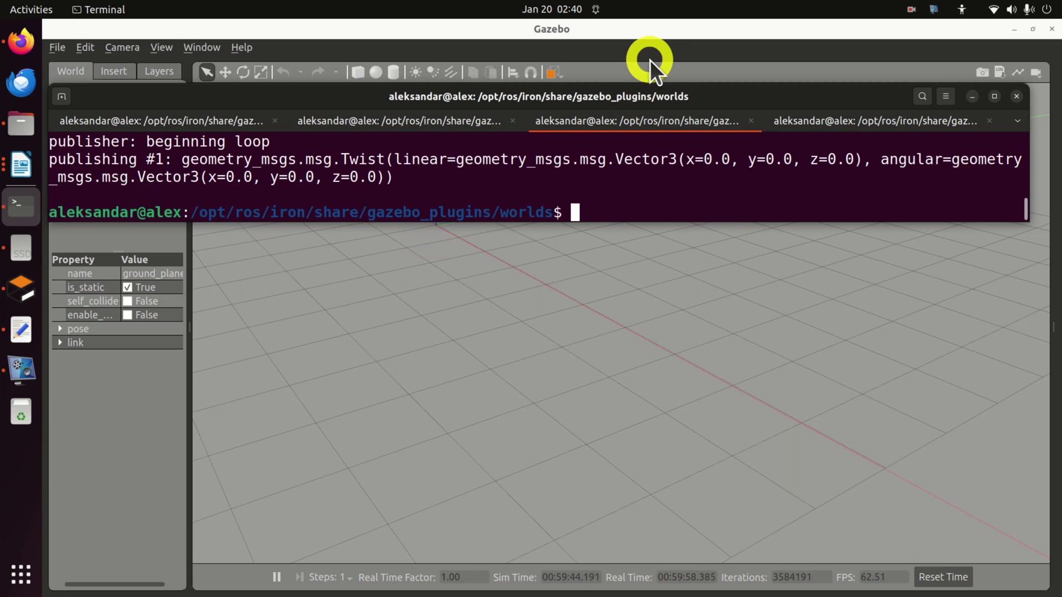
left_click(649, 60)
scroll(352, 205, "down", 2)
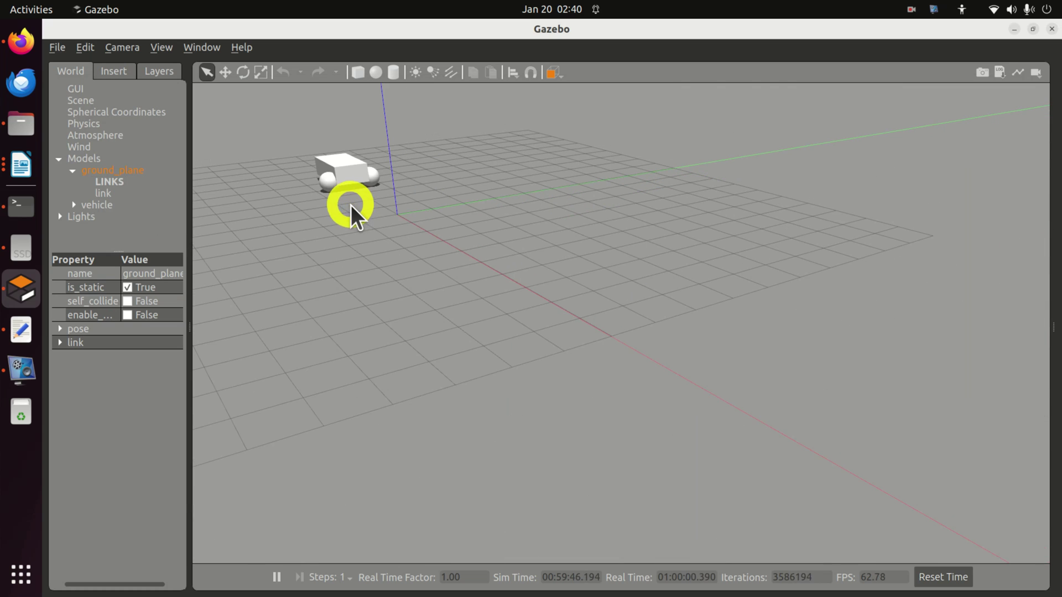
left_click_drag(306, 191, 401, 310)
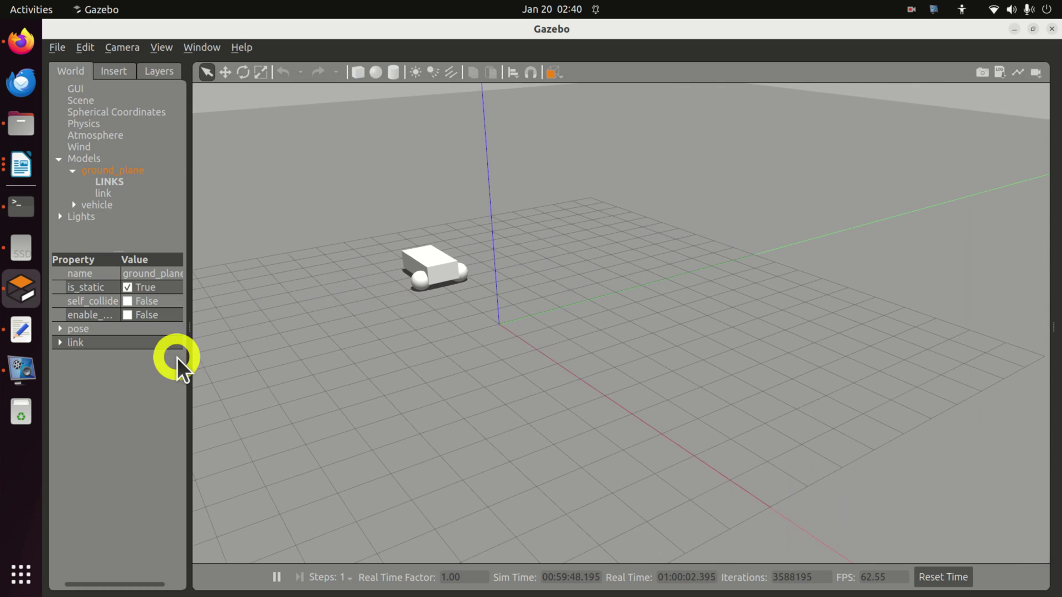
From the terminal, publish one Twist message with linear x 1 to /demo/cmd_demo, and follow the moving vehicle in Gazebo
left_click(28, 210)
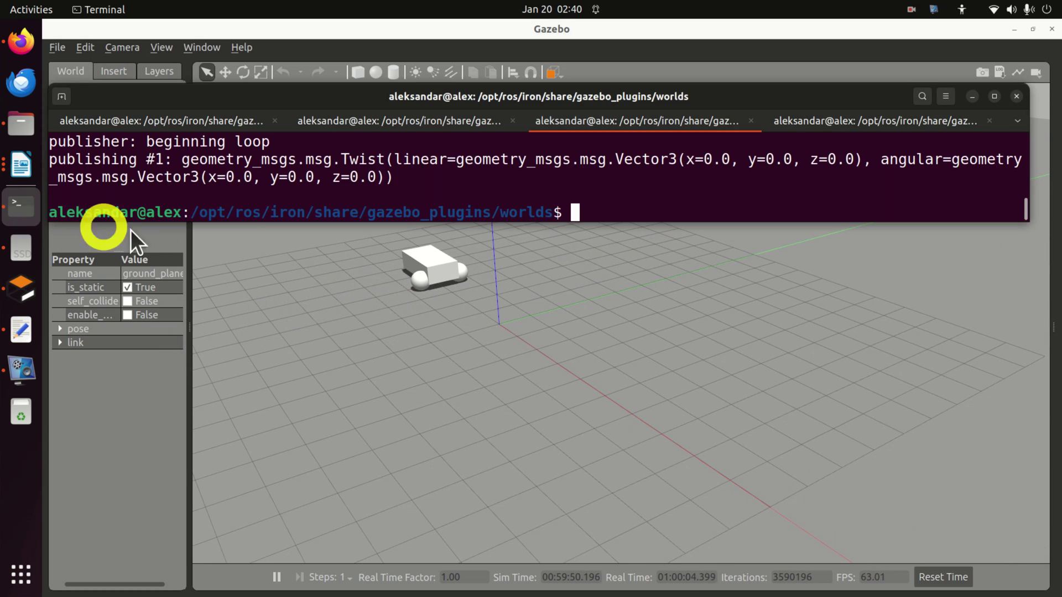
key("Up")
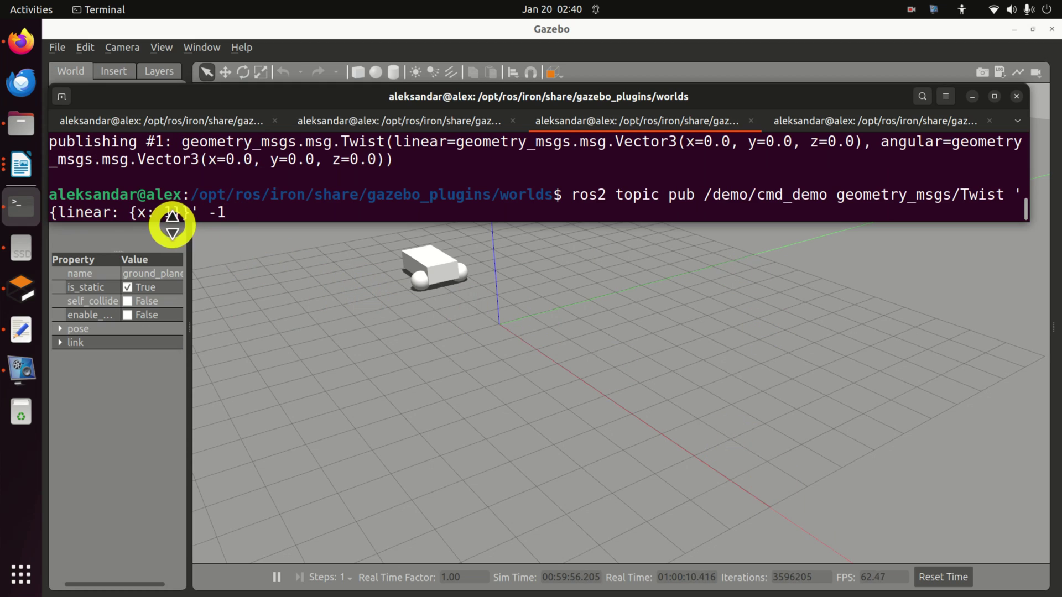
key("Return")
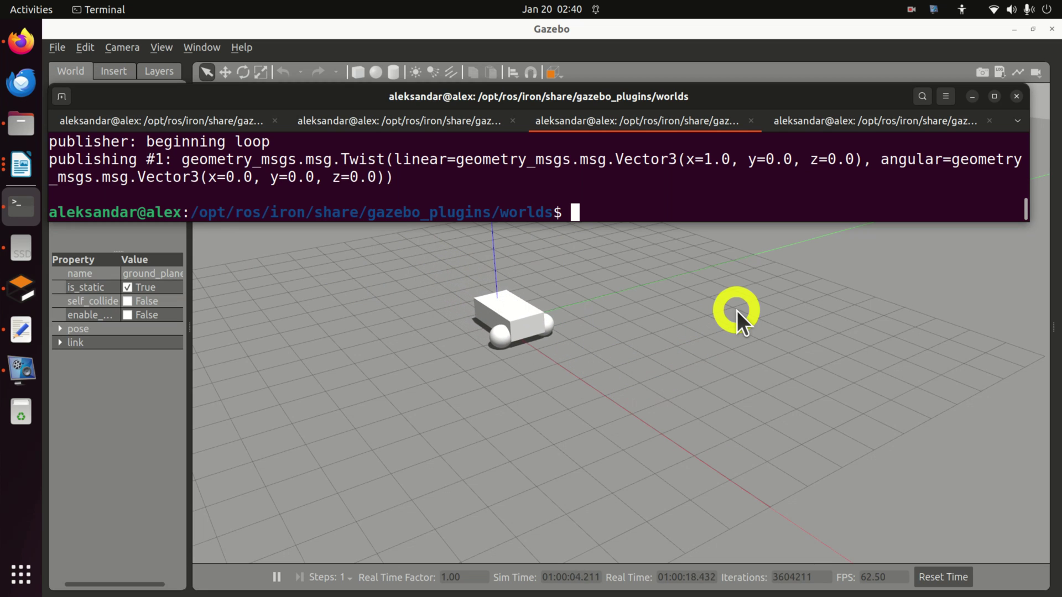
scroll(748, 340, "down", 3)
left_click(749, 341)
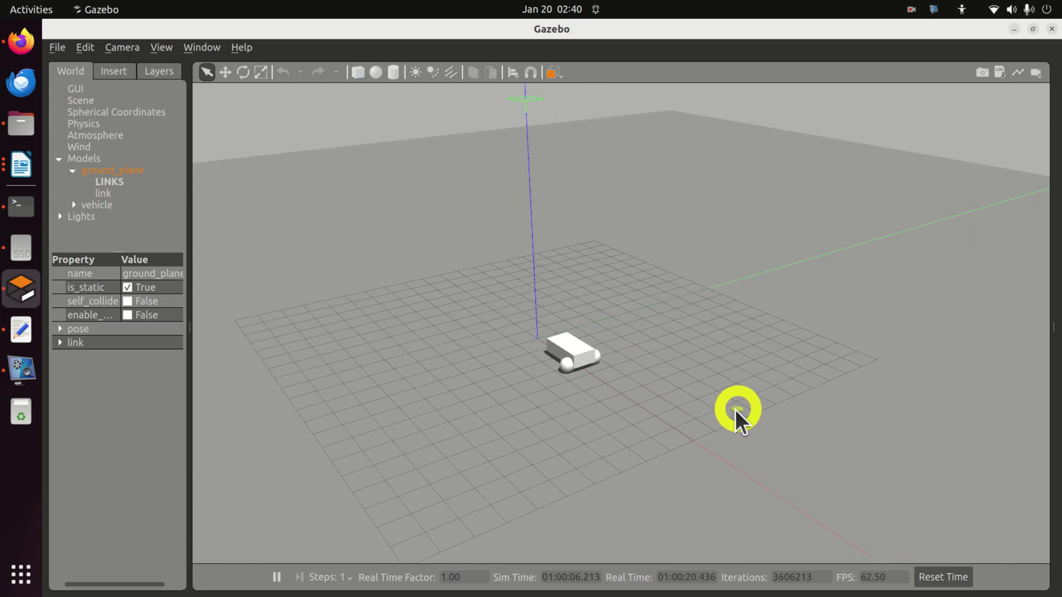
left_click_drag(735, 410, 586, 368)
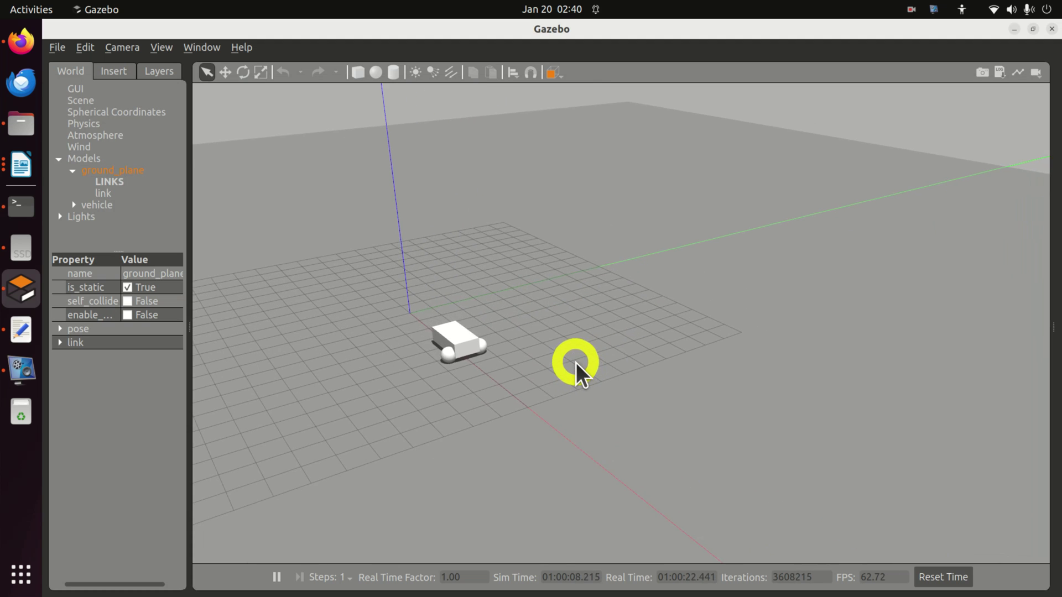
scroll(576, 372, "down", 3)
left_click_drag(497, 391, 661, 308)
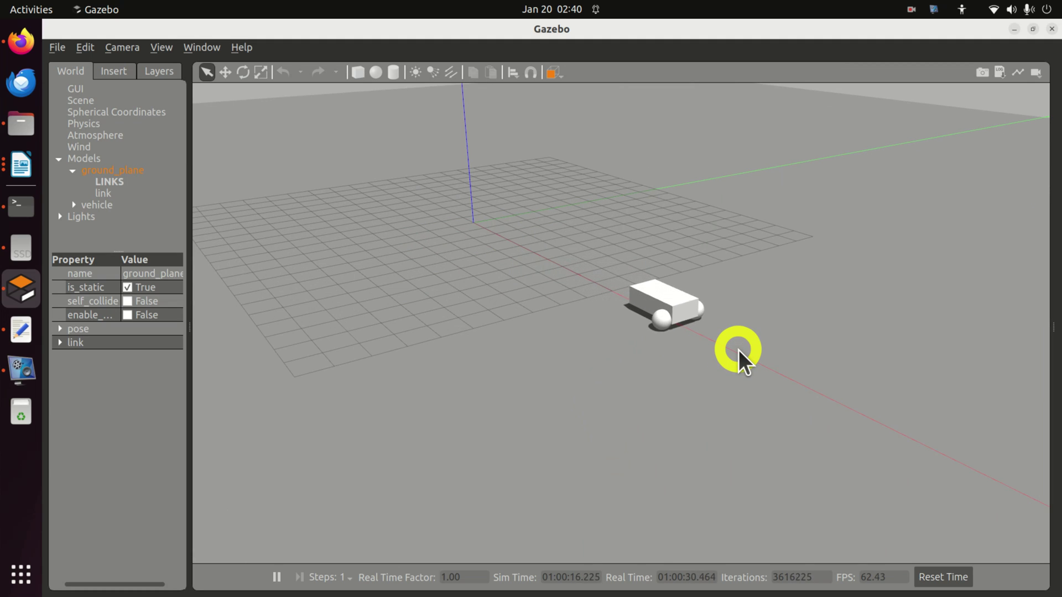
left_click_drag(738, 349, 835, 359)
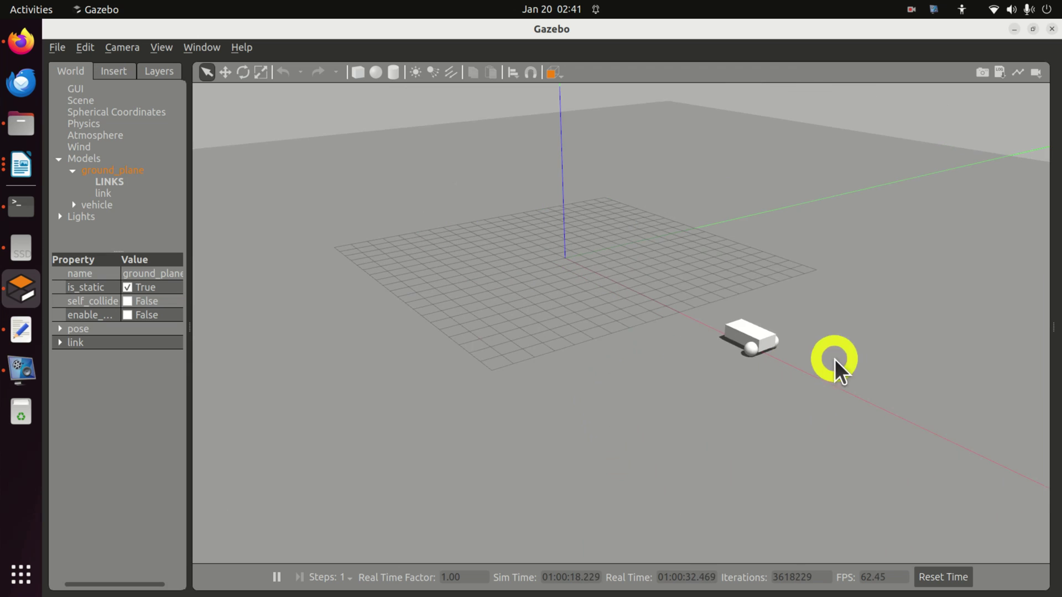
left_click_drag(918, 413, 649, 378)
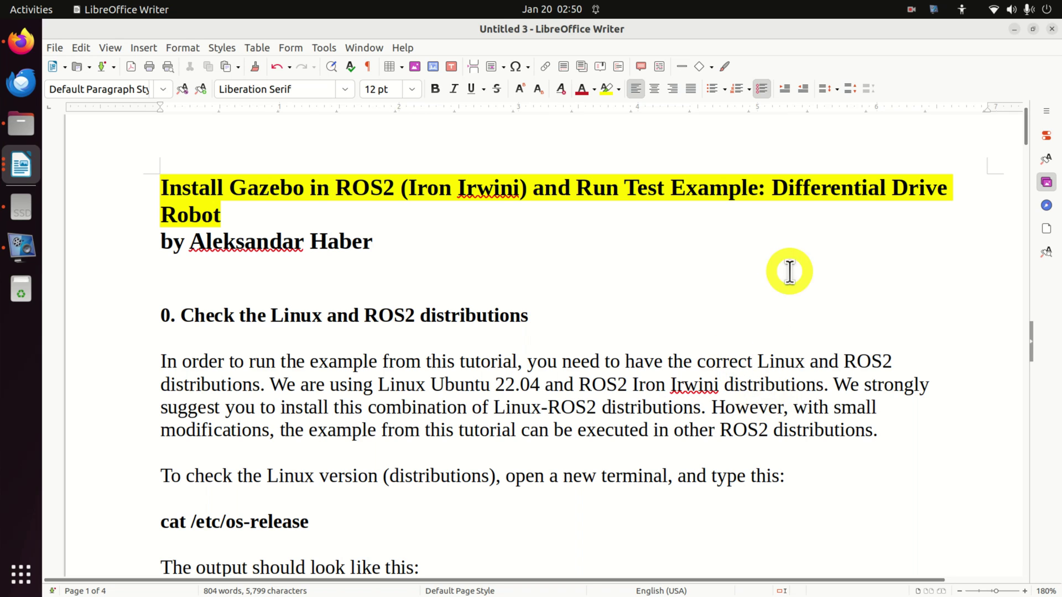
Find the cat /etc/os-release command in the tutorial document and open a new Terminal window
scroll(409, 286, "down", 3)
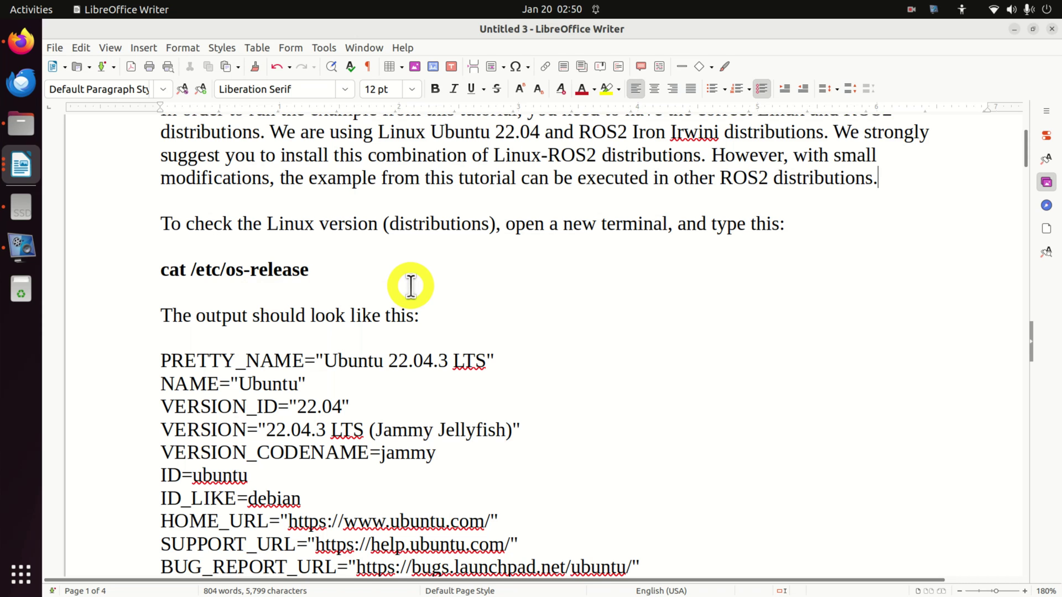
left_click(21, 572)
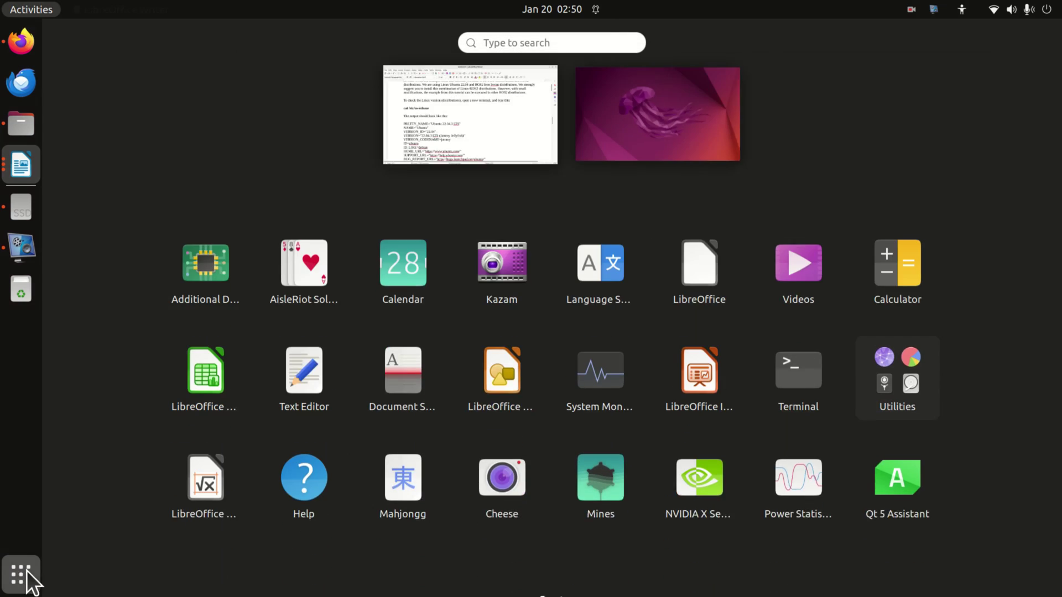
type("termi")
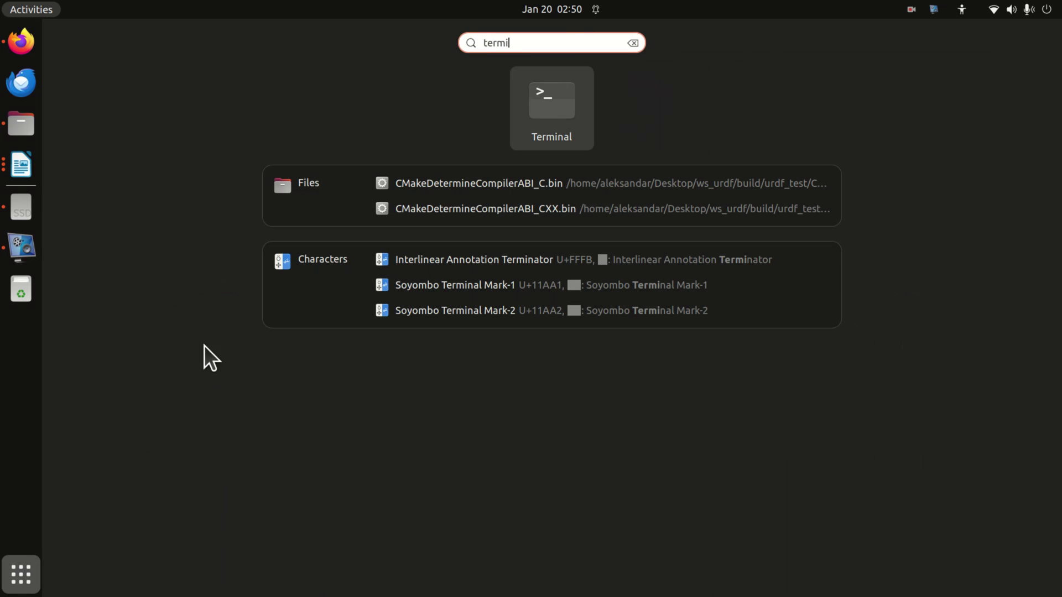
left_click(557, 132)
Copy cat /etc/os-release from the tutorial document, run it in the terminal, and highlight the version ID and codename in the output
left_click(854, 360)
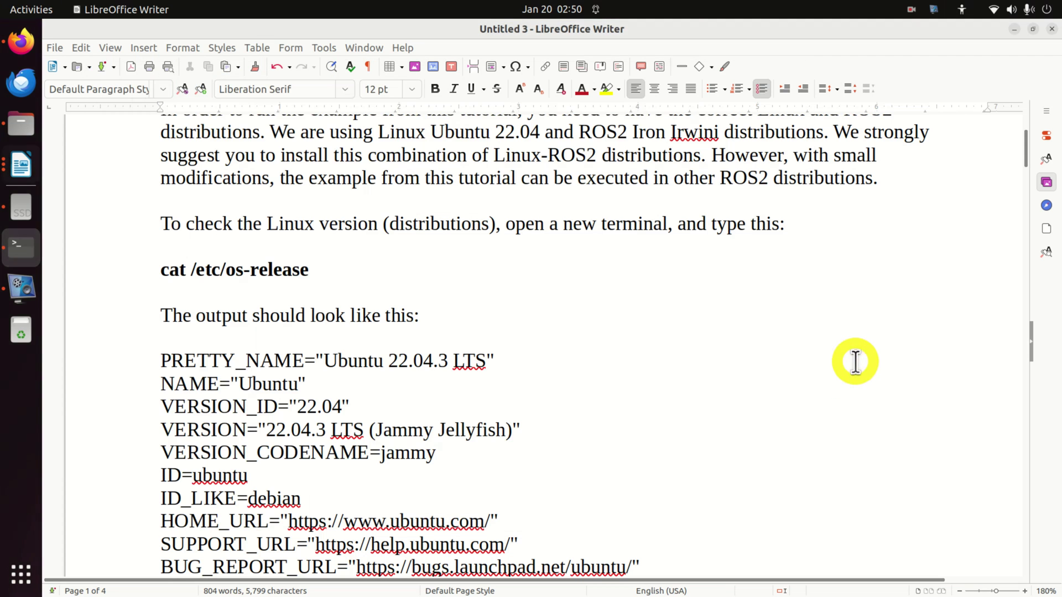
left_click_drag(308, 271, 156, 271)
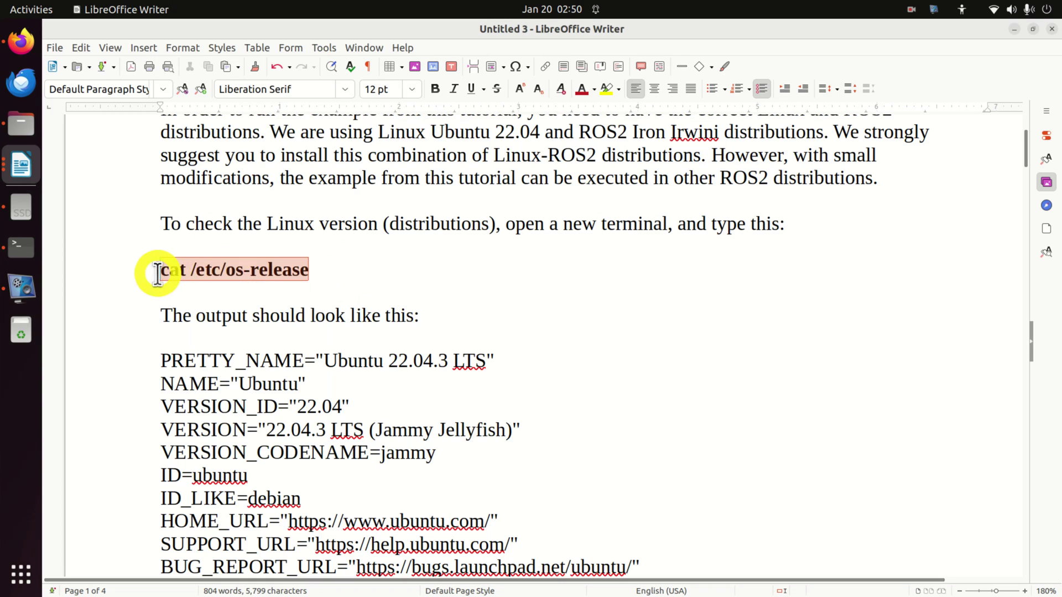
right_click(187, 271)
left_click(214, 298)
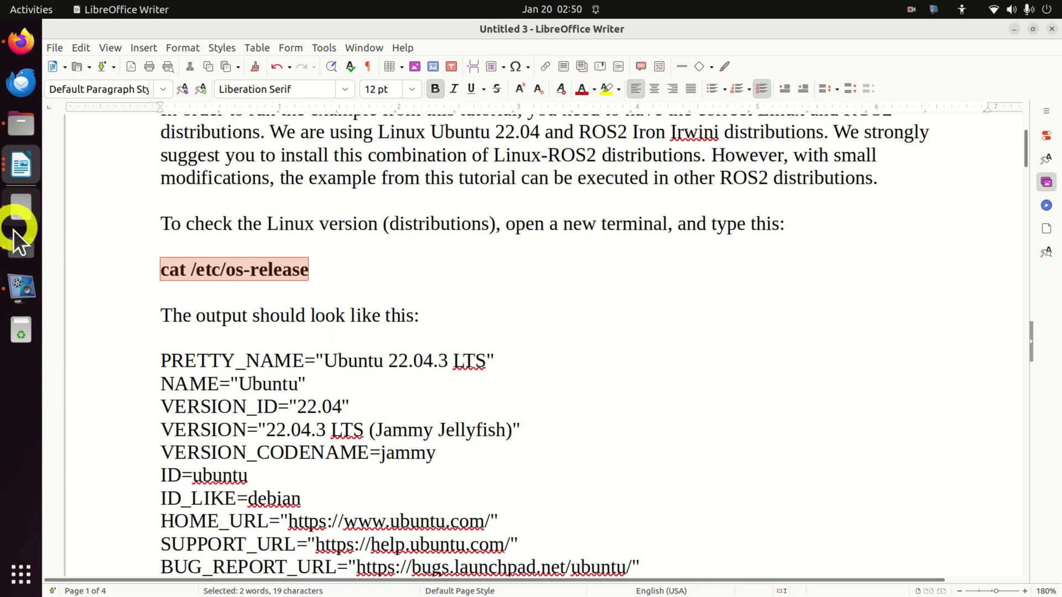
left_click(20, 246)
right_click(326, 149)
left_click(366, 192)
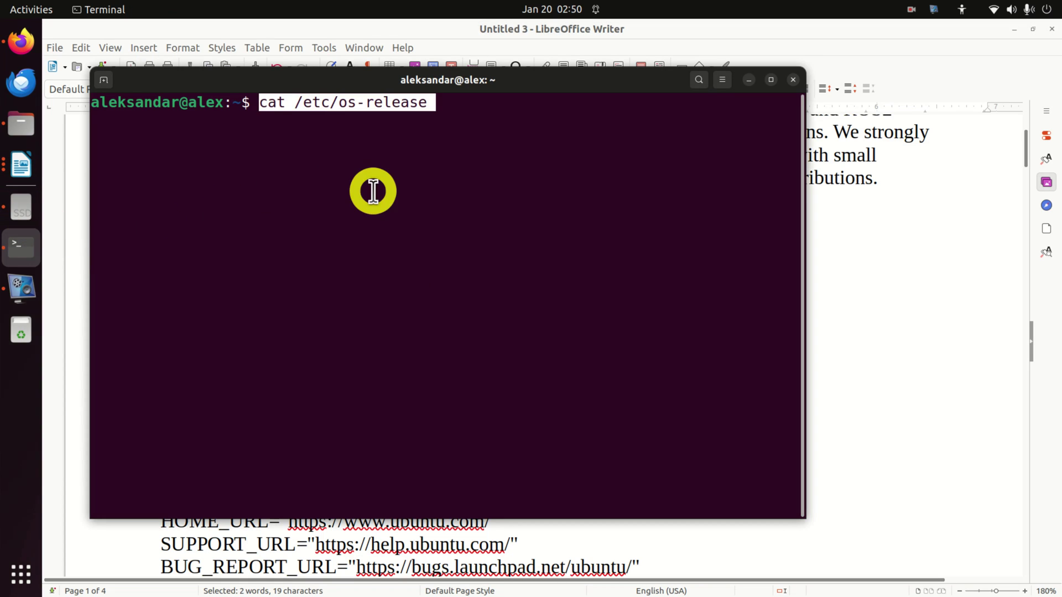
key("Return")
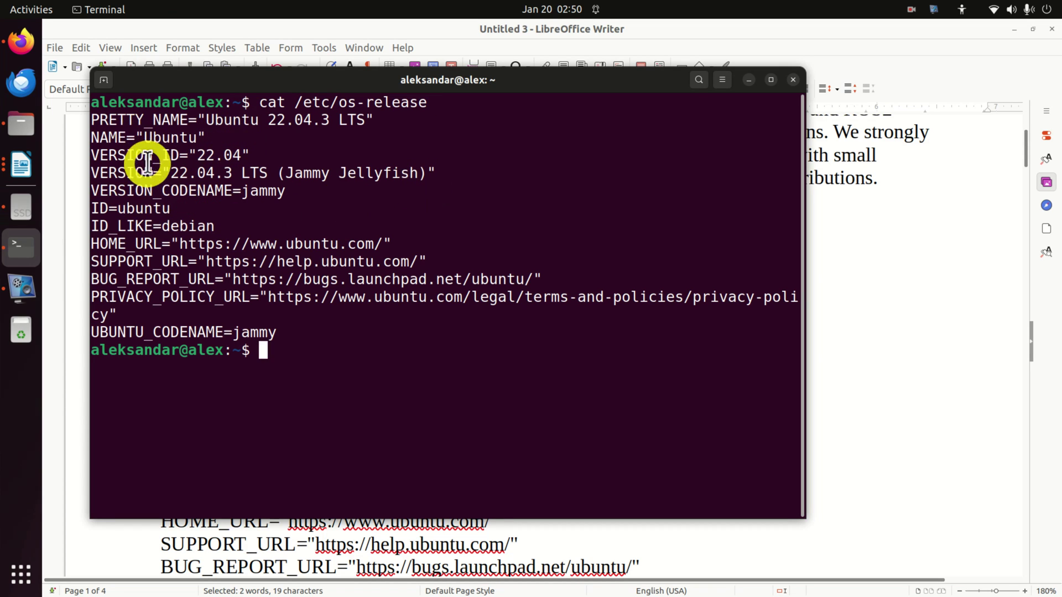
double_click(217, 156)
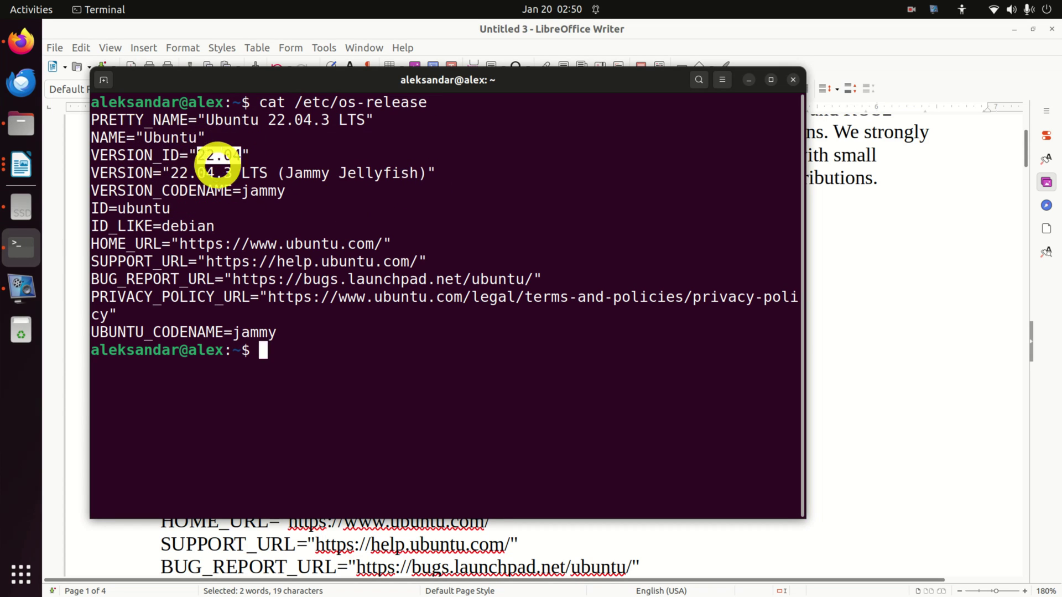
double_click(307, 173)
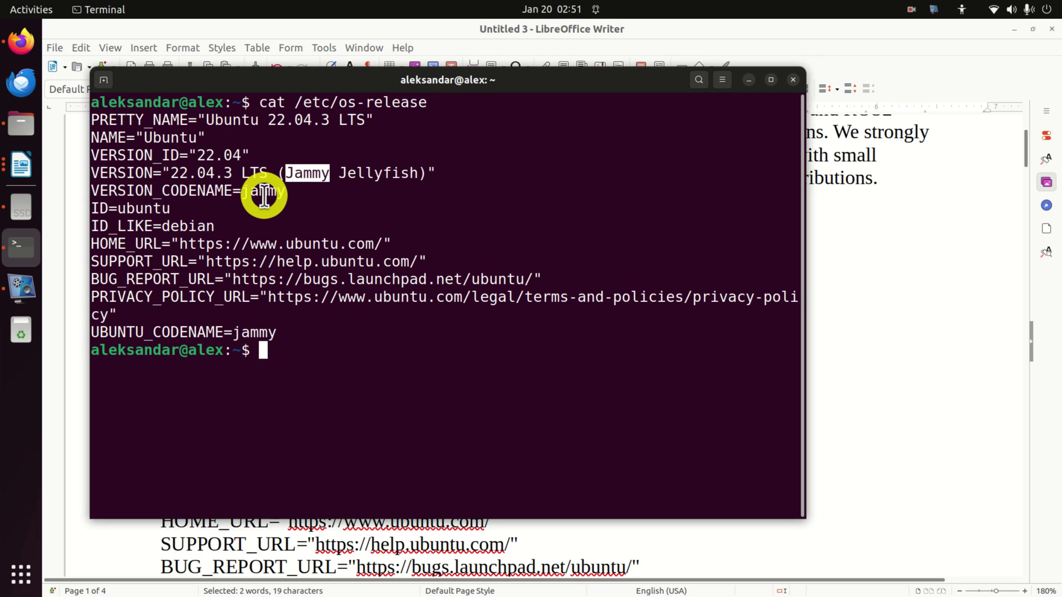
Copy source /opt/ros/iron/setup.bash from the tutorial document's ROS2 version check and paste it at the terminal prompt
left_click(856, 345)
scroll(515, 354, "down", 5)
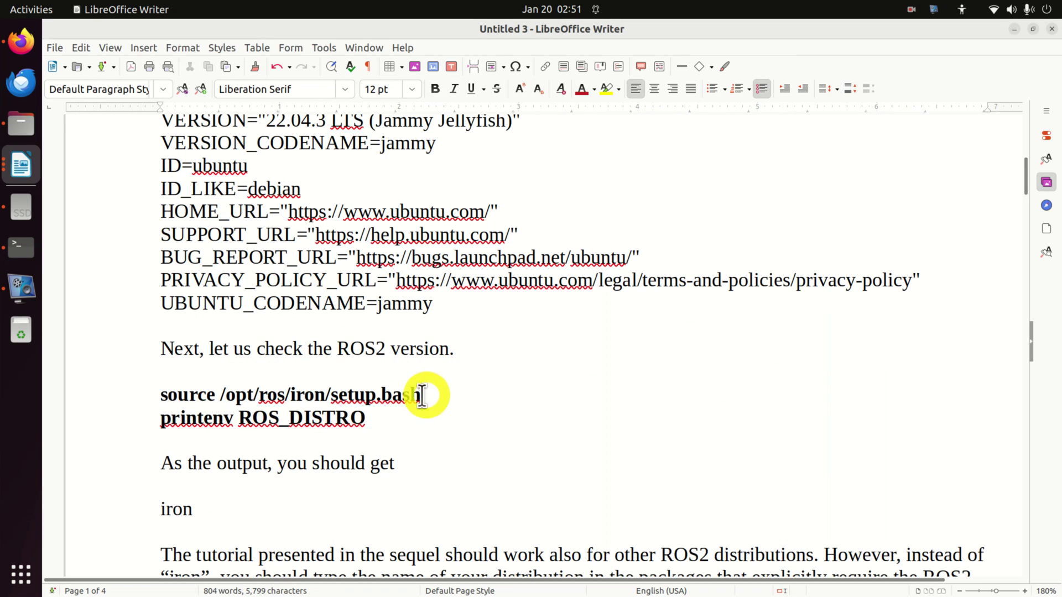
left_click_drag(422, 396, 161, 396)
right_click(187, 395)
left_click(224, 421)
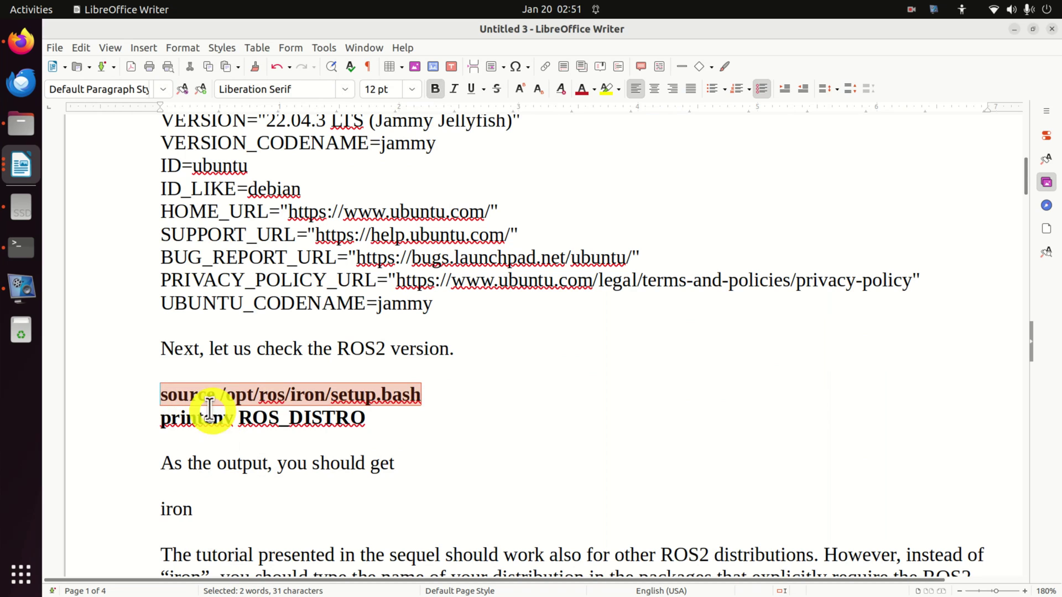
left_click(22, 249)
right_click(273, 347)
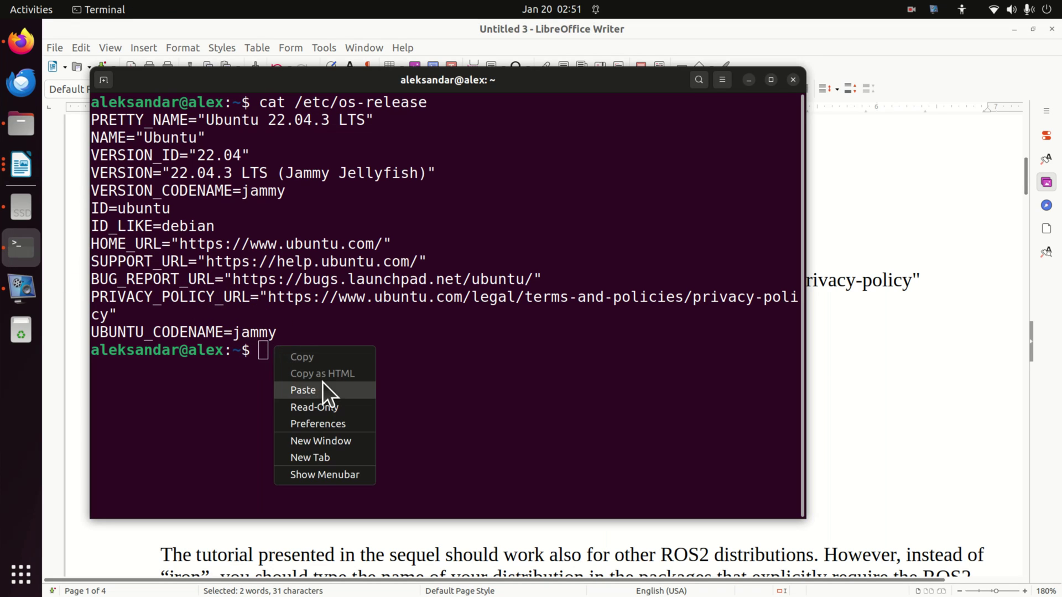
left_click(323, 383)
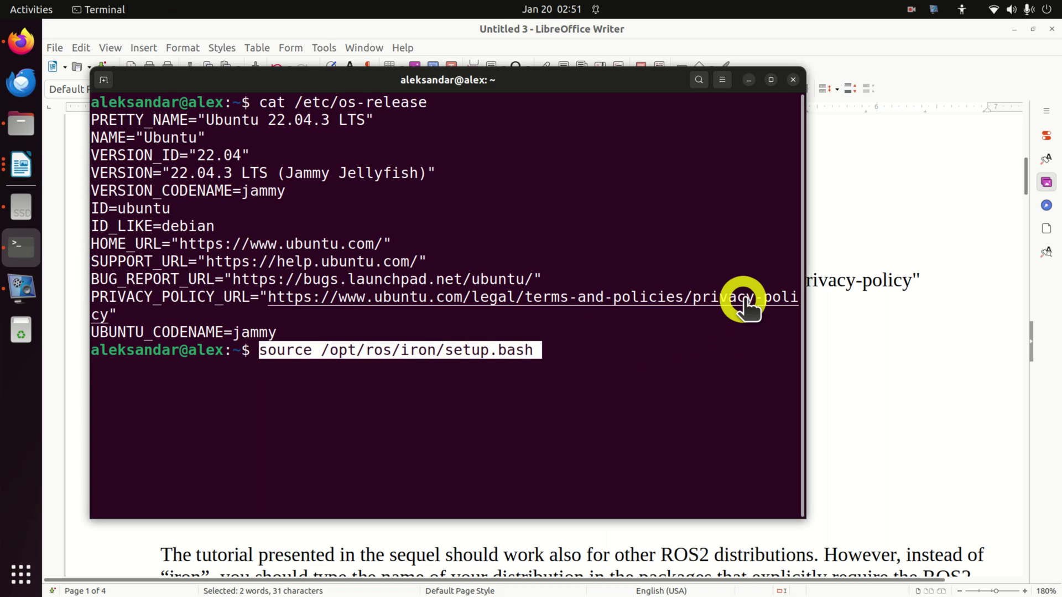
Copy printenv ROS_DISTRO from the tutorial document, run it in the terminal, and highlight the output line
left_click(854, 369)
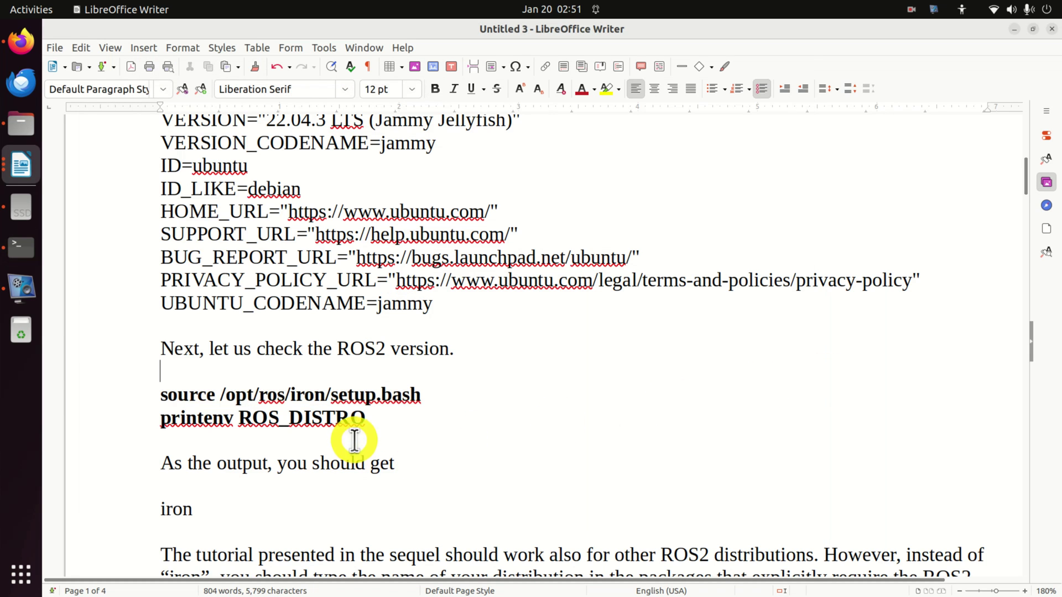
left_click_drag(373, 420, 166, 419)
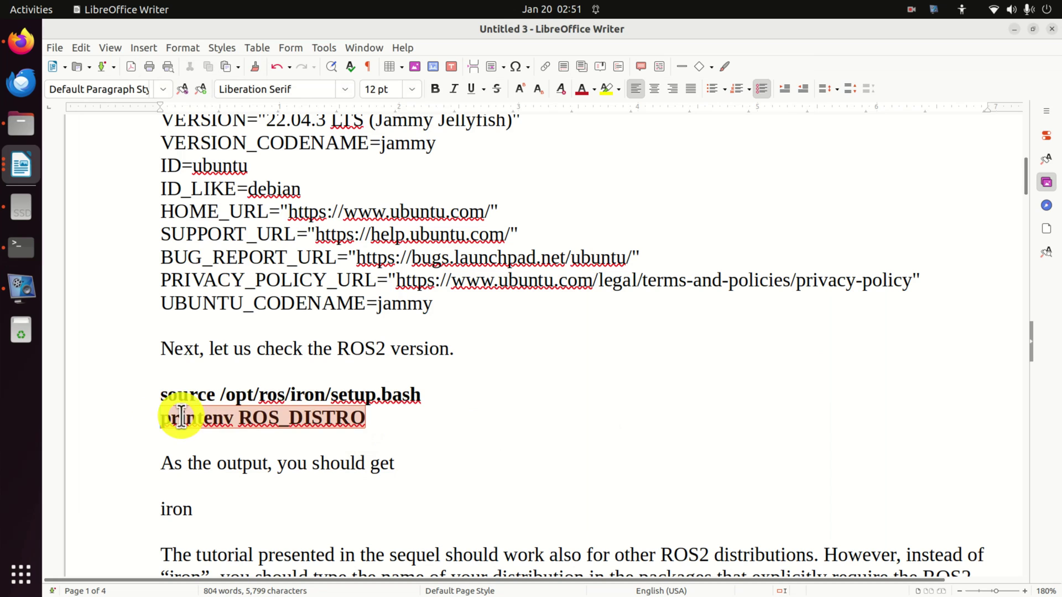
right_click(181, 418)
left_click(240, 258)
left_click(33, 263)
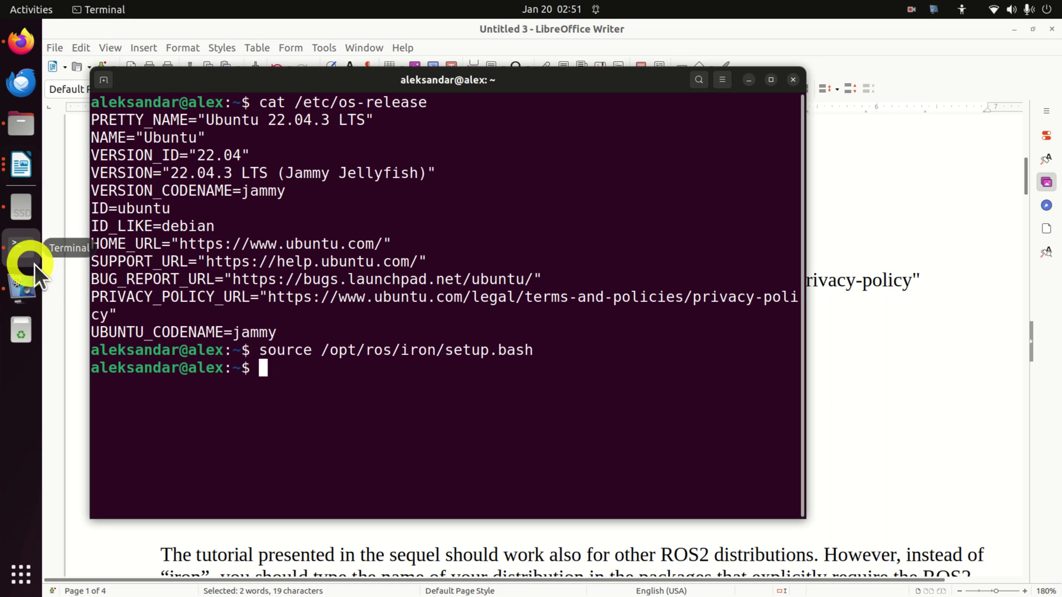
right_click(314, 360)
left_click(343, 404)
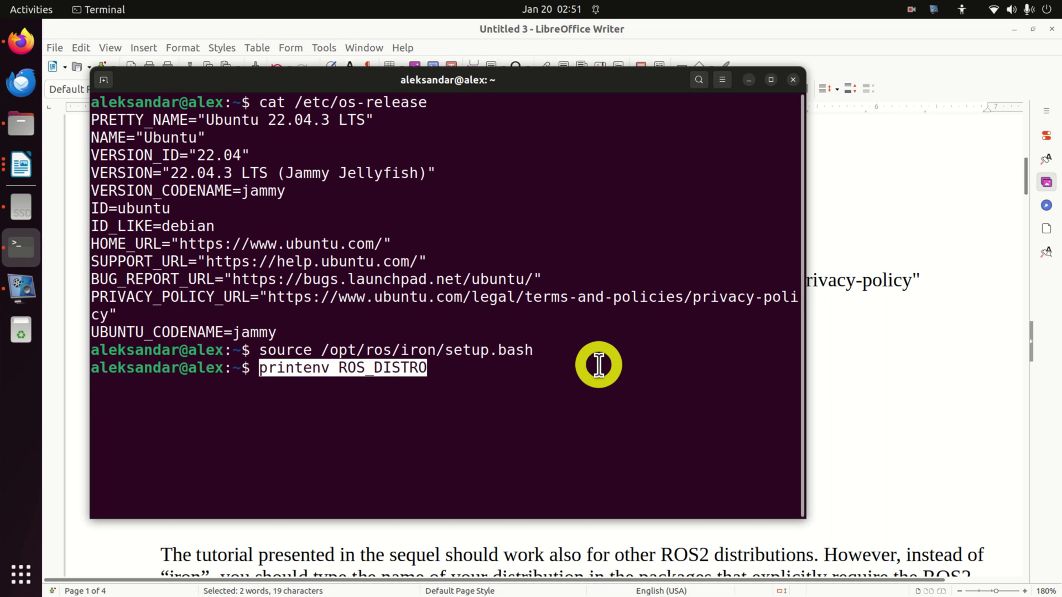
key("Return")
triple_click(115, 384)
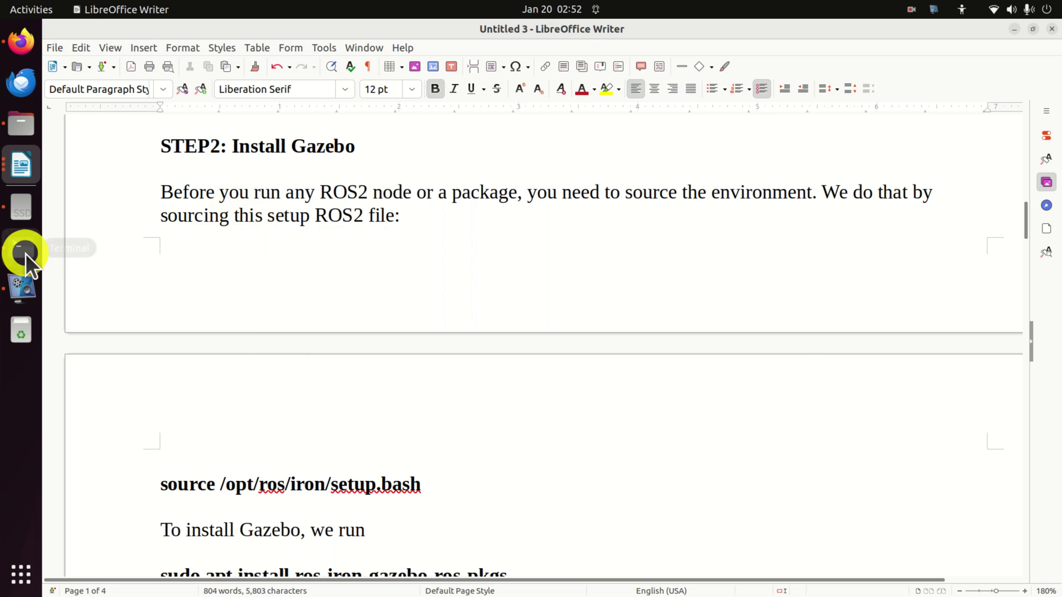
Close the current terminal window and open a new Terminal from the applications search
left_click(26, 253)
left_click(797, 79)
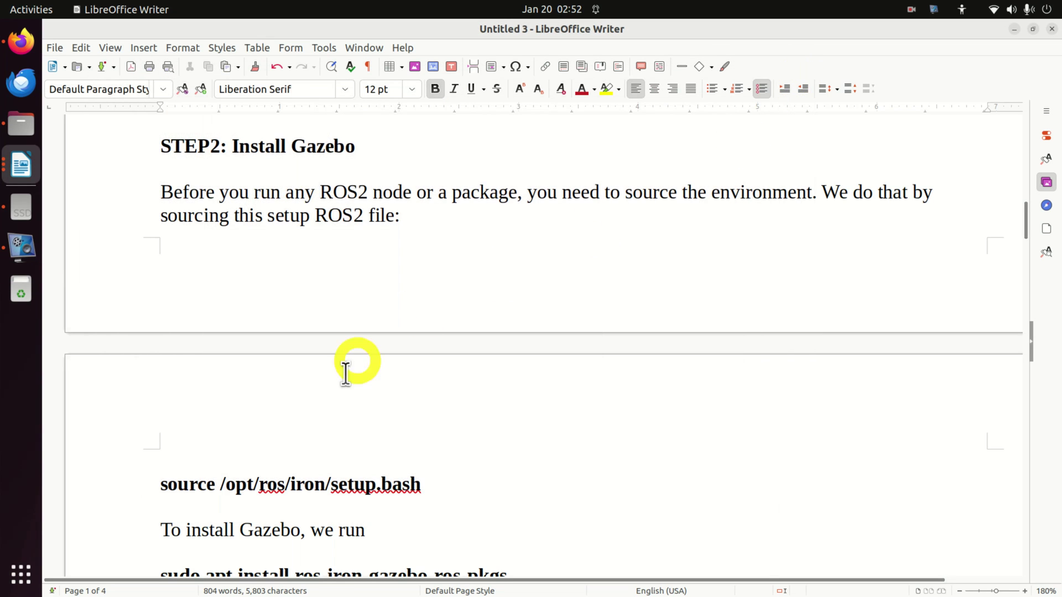
left_click(21, 574)
type("s")
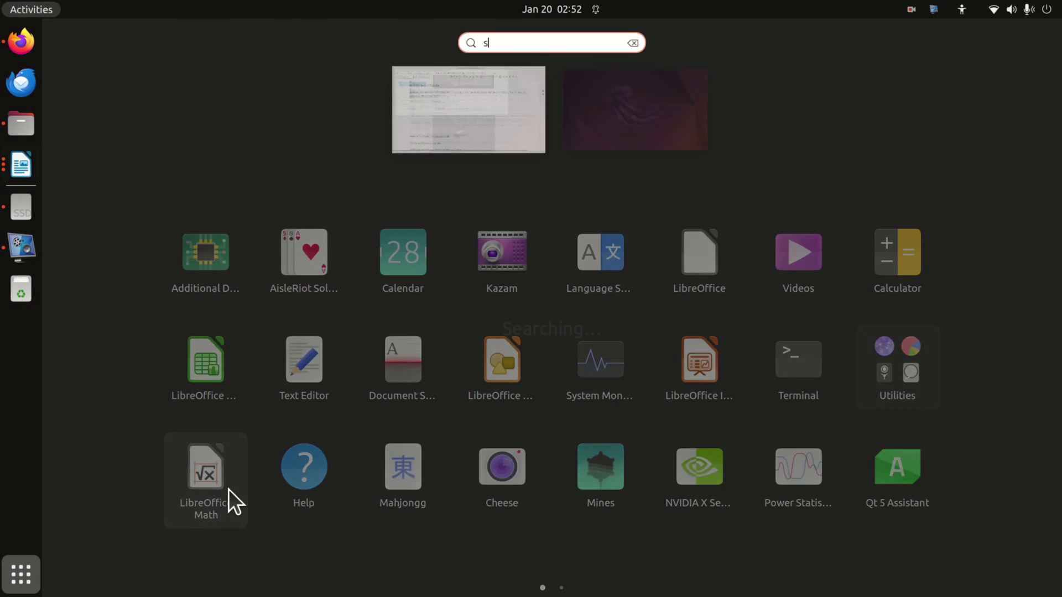
key("BackSpace")
type("te")
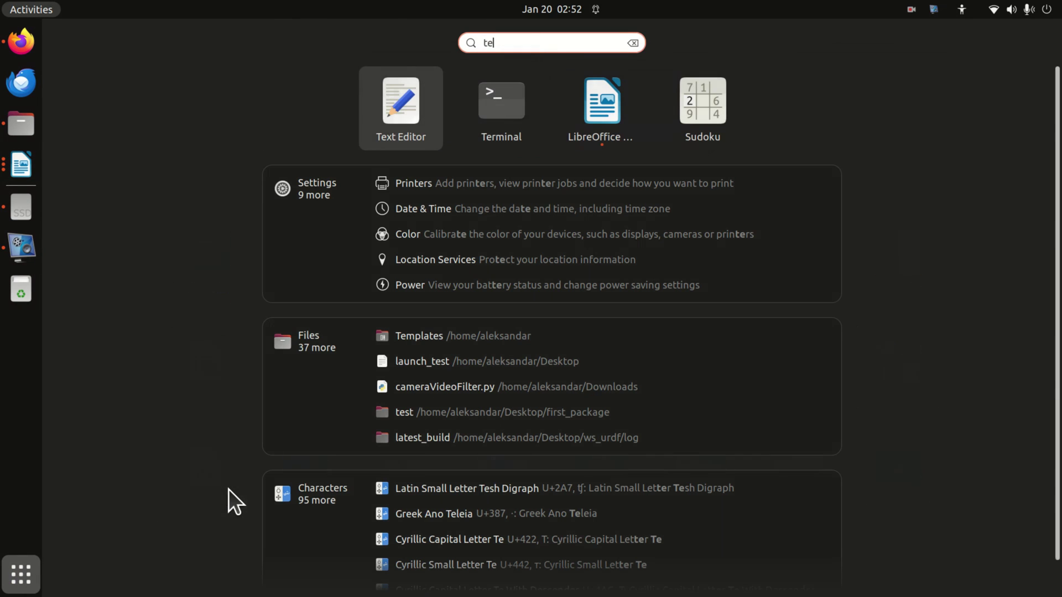
left_click(501, 113)
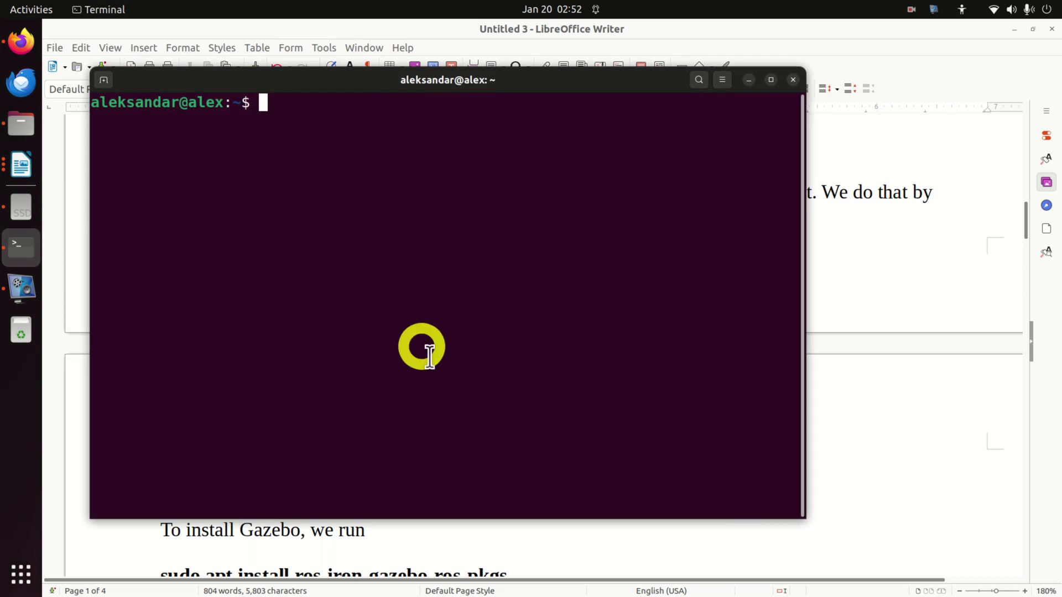
Copy source /opt/ros/iron/setup.bash from the document's STEP2 section and run it in the new terminal
left_click(842, 398)
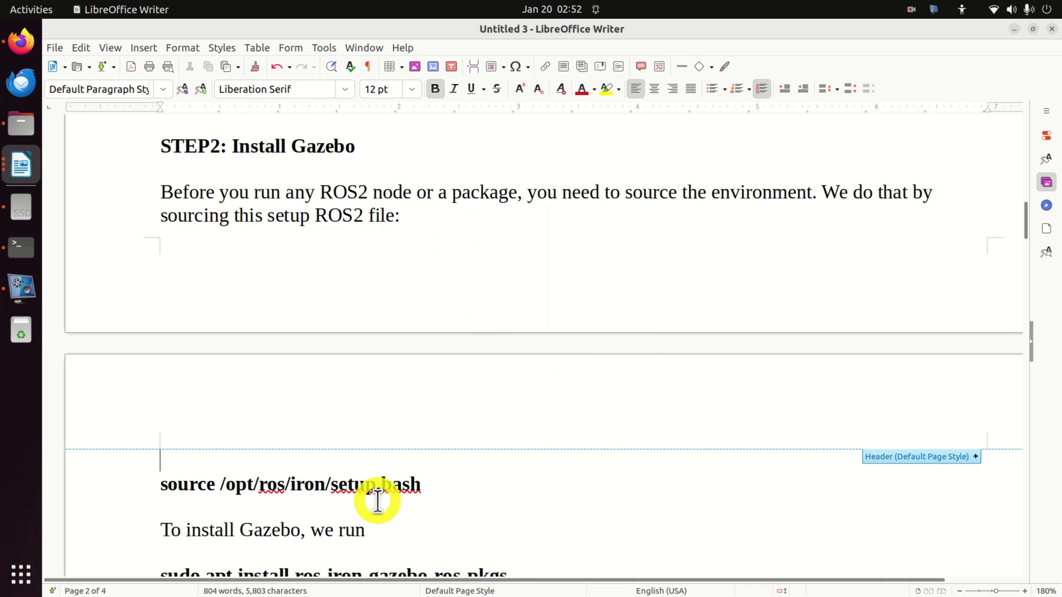
triple_click(373, 484)
right_click(373, 486)
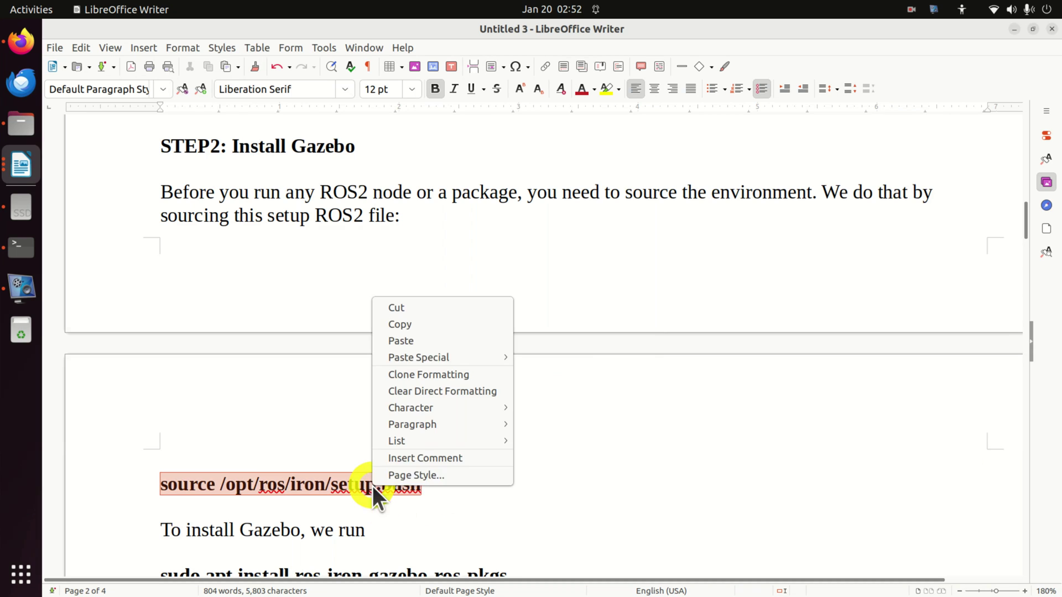
left_click(436, 323)
key("ctrl+alt+t")
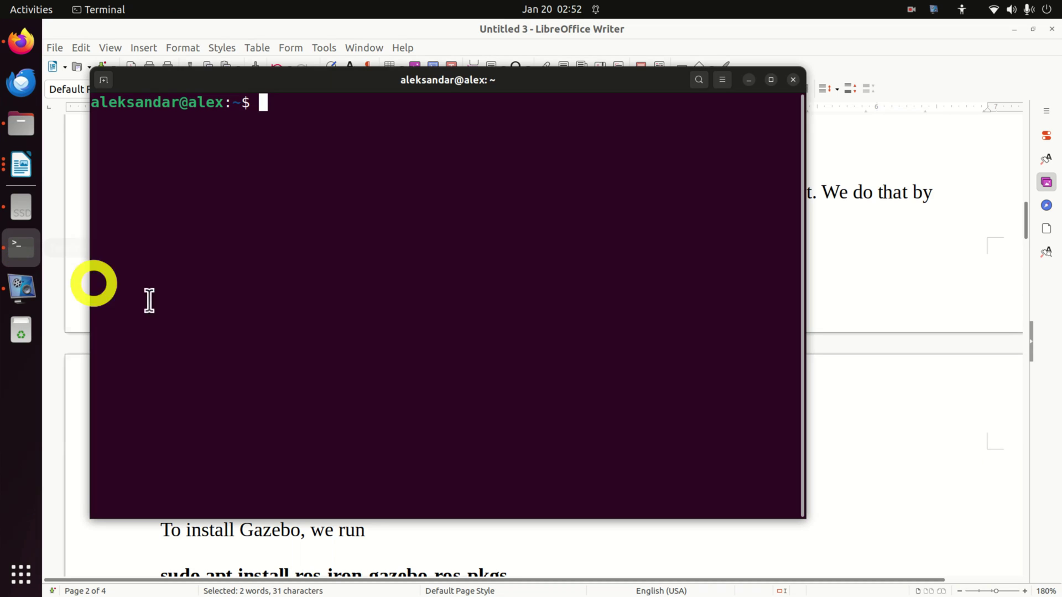
right_click(332, 113)
left_click(404, 153)
key("Return")
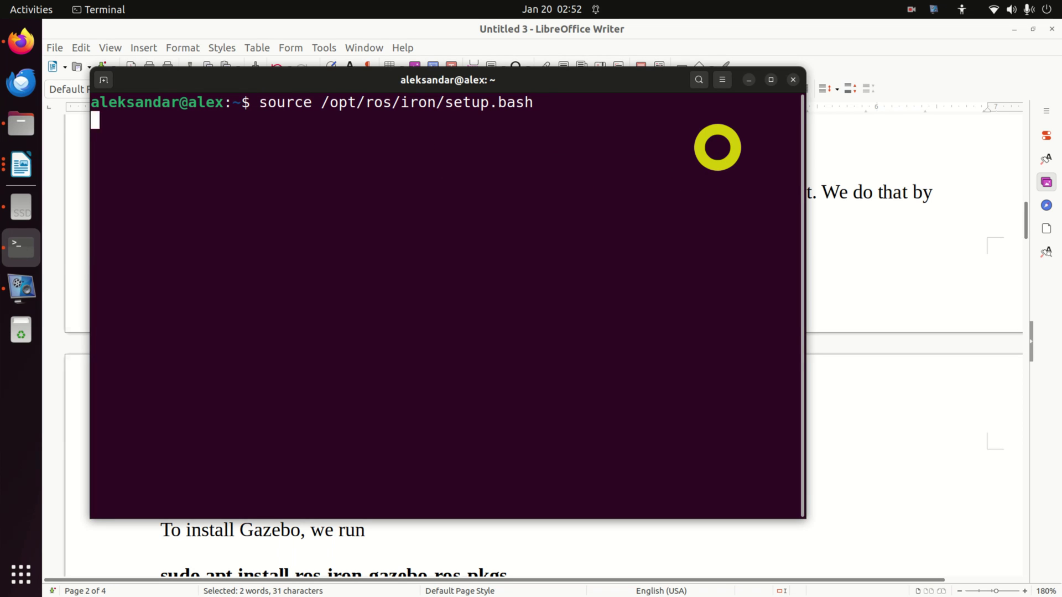
Find the Gazebo installation command in the tutorial document, highlight its iron part, and copy sudo apt install ros-iron-gazebo-ros-pkgs
left_click(815, 447)
scroll(776, 446, "down", 5)
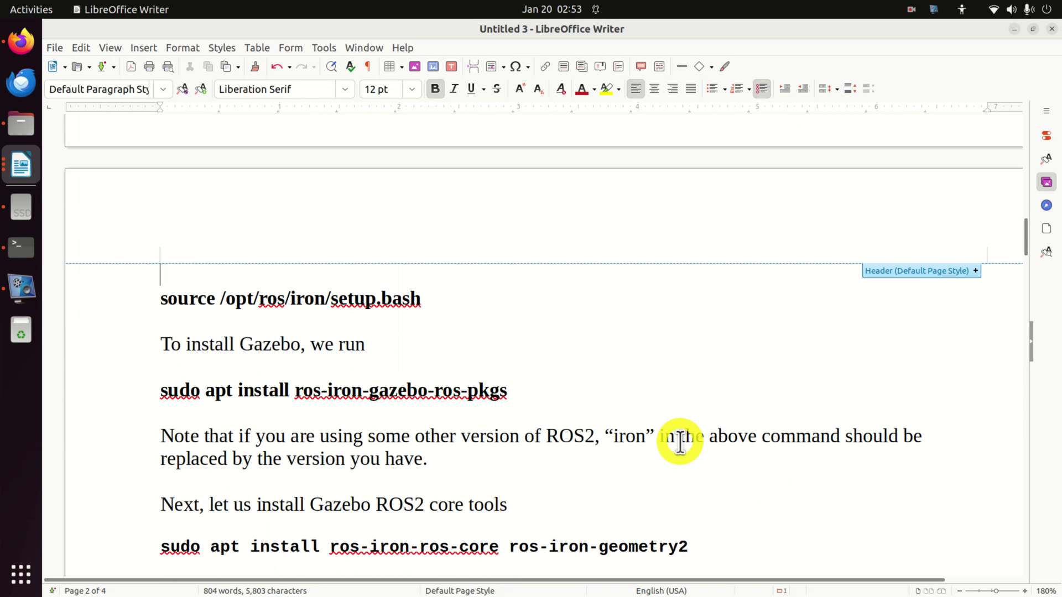
scroll(493, 401, "down", 2)
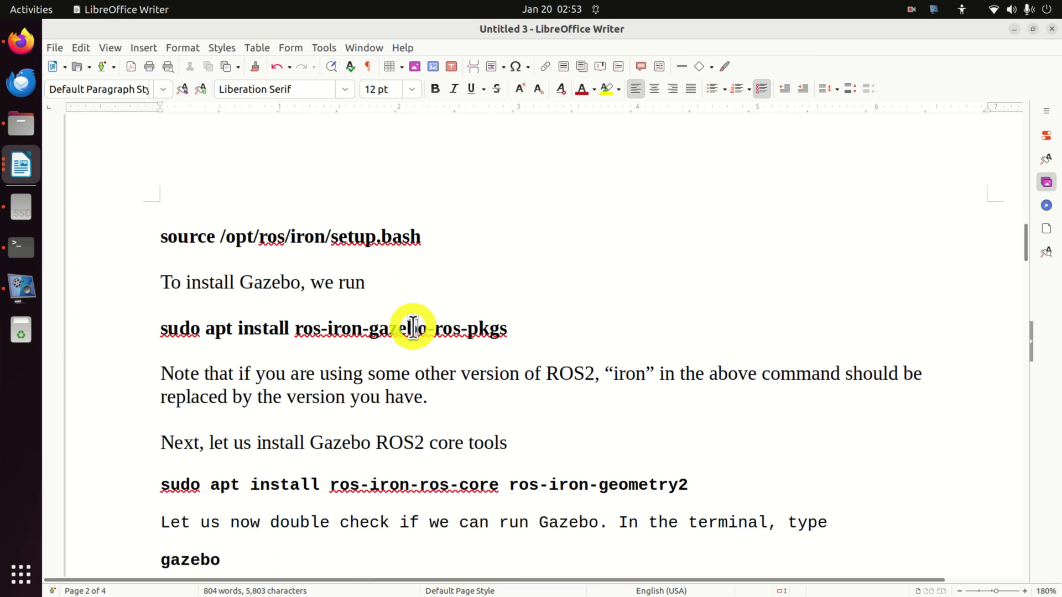
triple_click(413, 326)
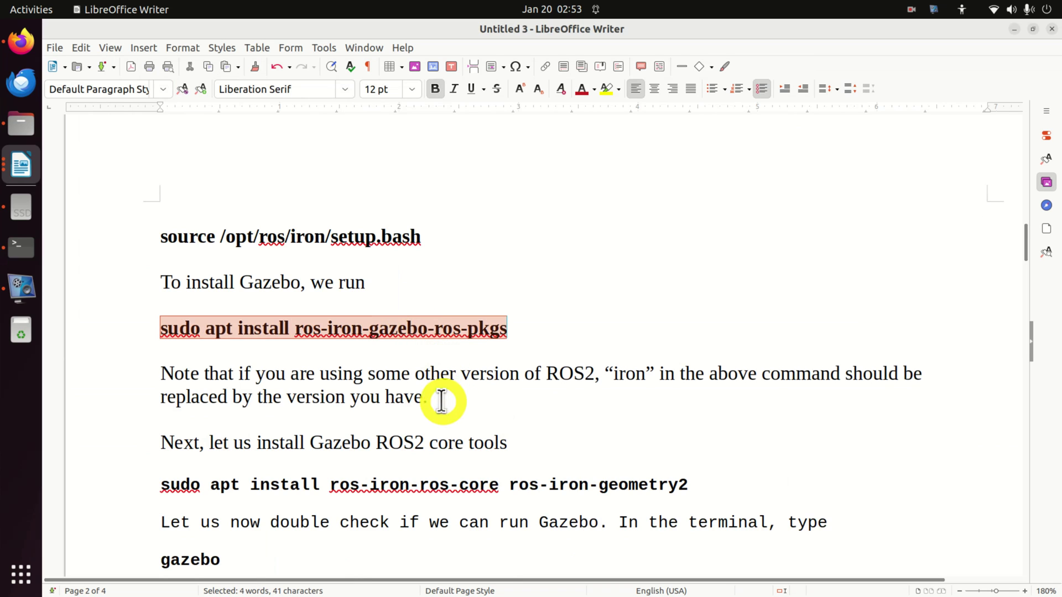
double_click(340, 332)
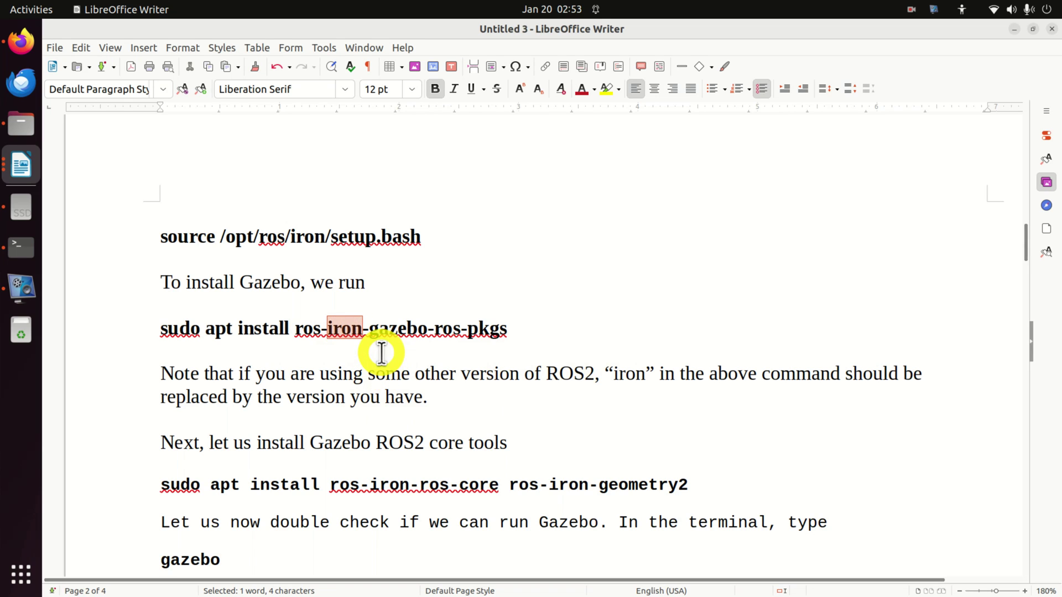
left_click(533, 334)
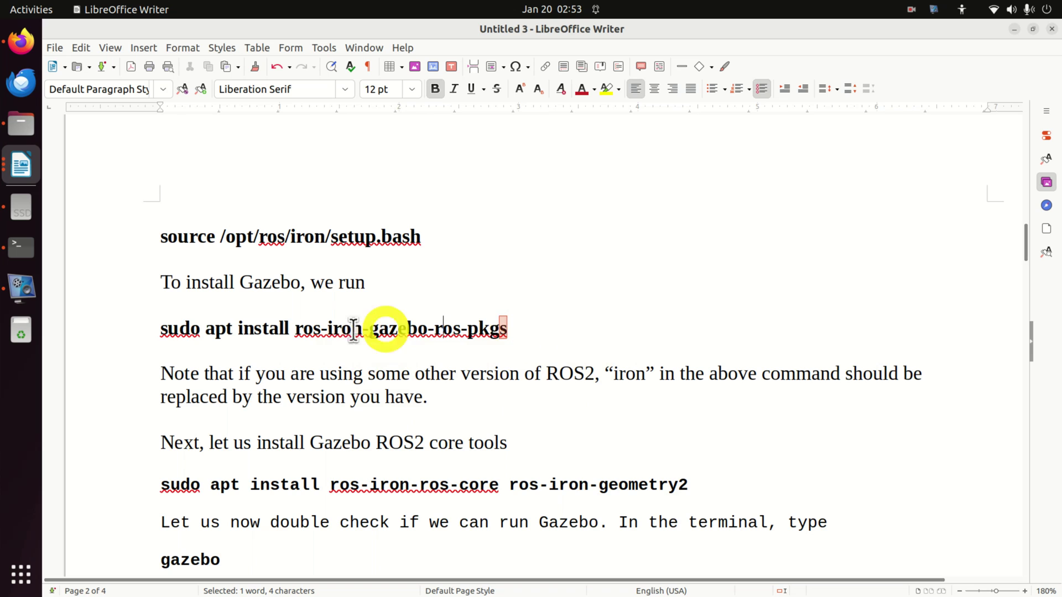
left_click(130, 323, "shift")
right_click(194, 334)
left_click(248, 366)
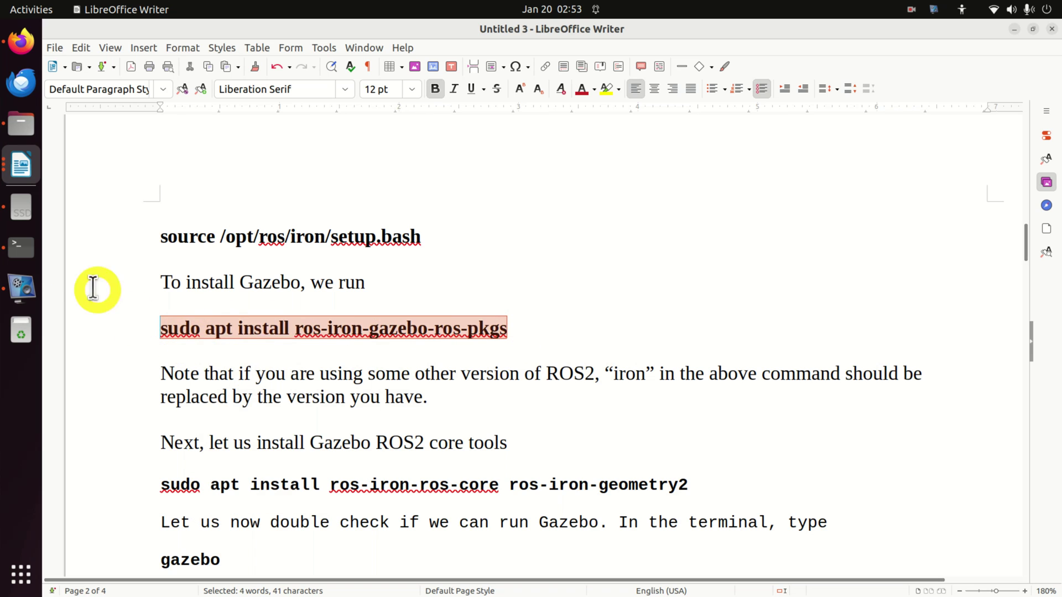
Run the copied sudo apt install ros-iron-gazebo-ros-pkgs command in the terminal and enter the sudo password
left_click(26, 257)
right_click(280, 130)
left_click(313, 159)
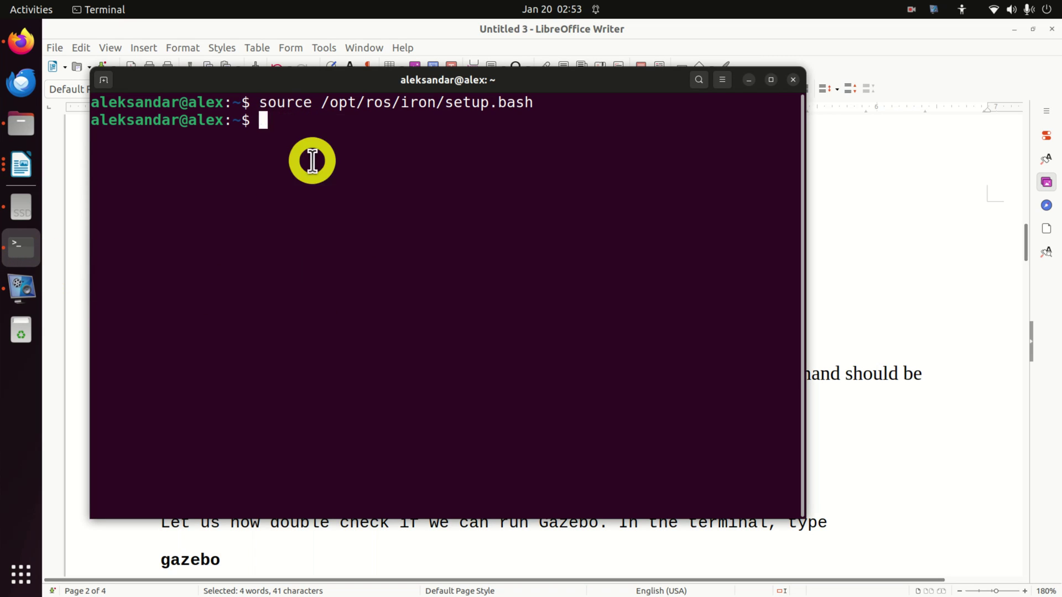
key("Return")
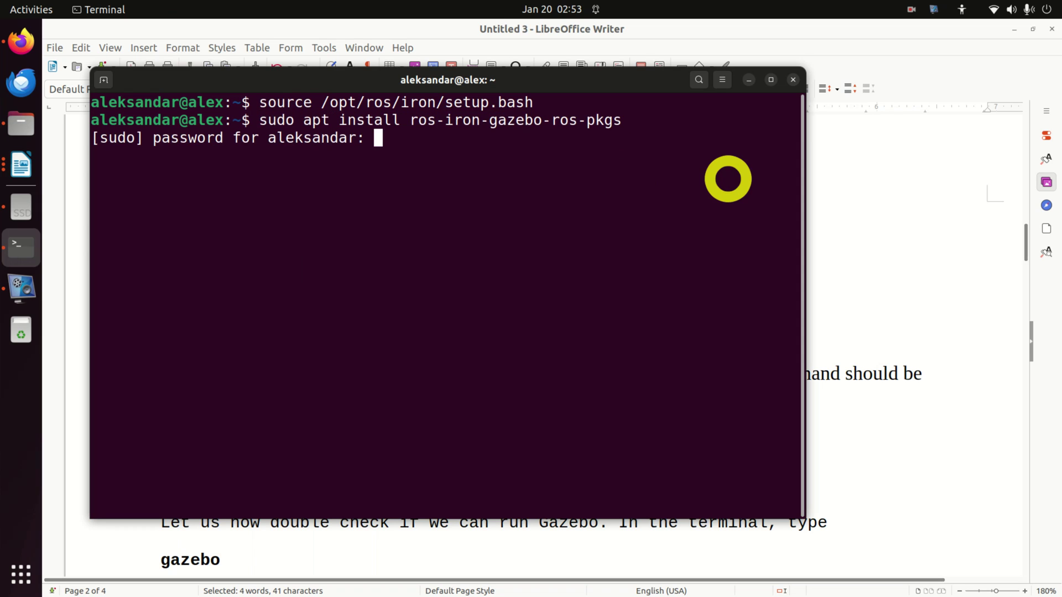
key("Return")
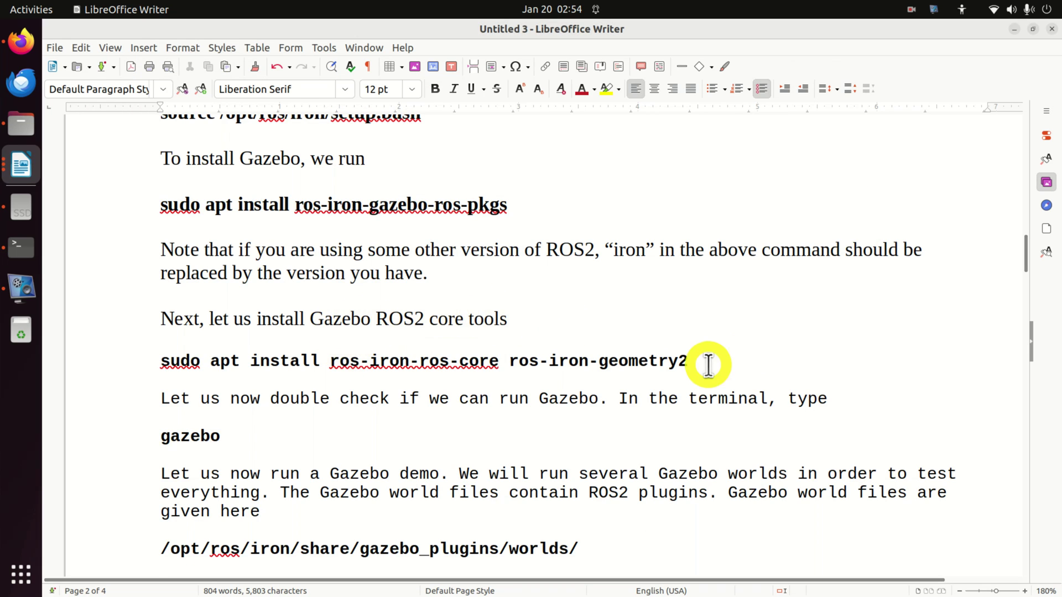
Copy sudo apt install ros-iron-ros-core ros-iron-geometry2 from the tutorial document and run it in the terminal
left_click_drag(690, 363, 160, 363)
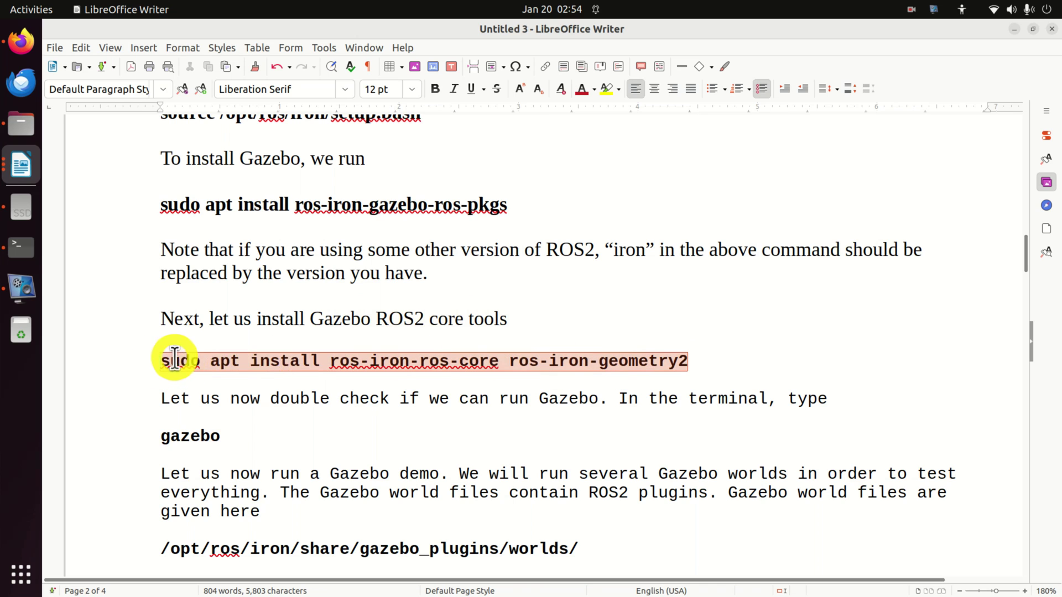
right_click(176, 359)
left_click(223, 385)
left_click(12, 253)
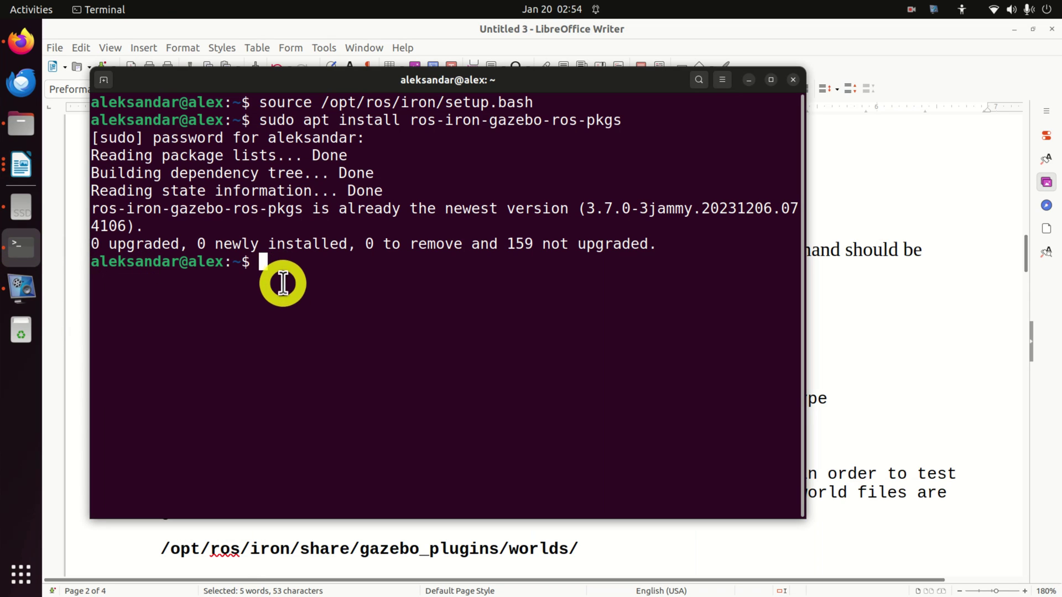
right_click(280, 280)
left_click(320, 317)
key("Return")
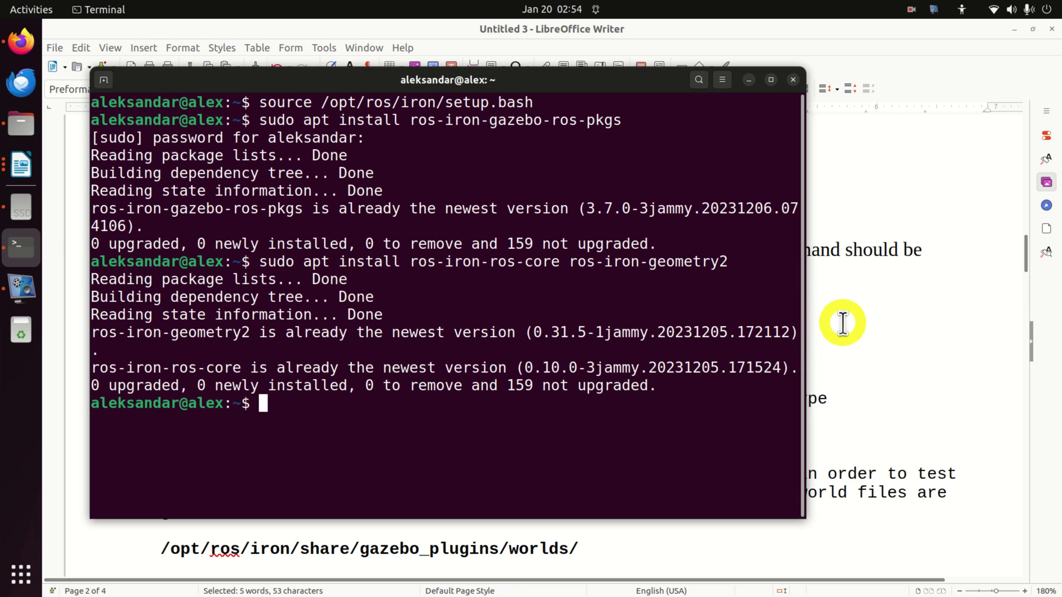
Move the terminal window aside to reveal the document, and launch Gazebo with the gazebo command to check its empty world
left_click_drag(459, 79, 666, 67)
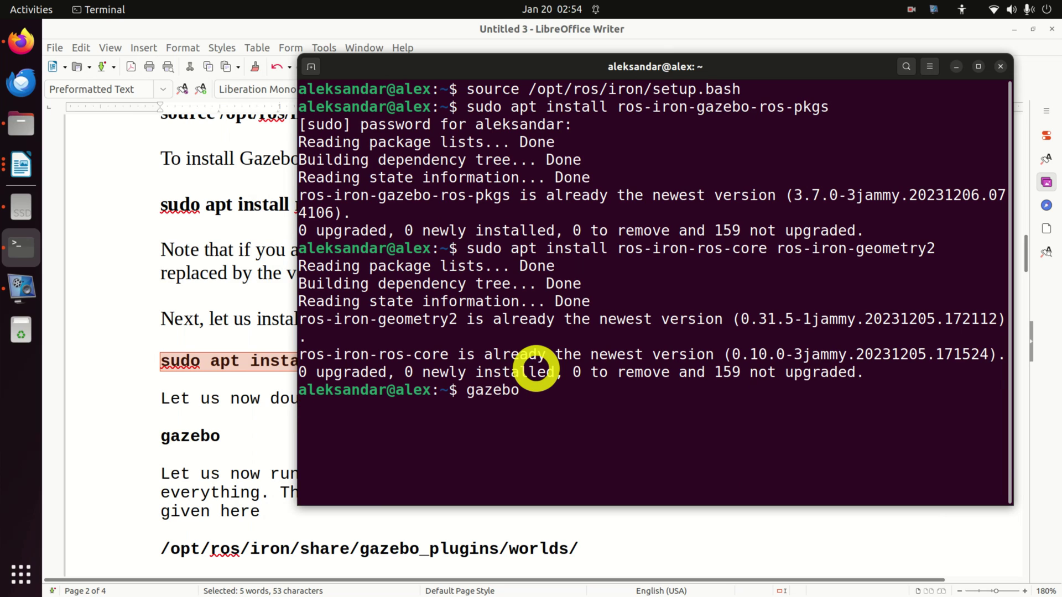
key("Return")
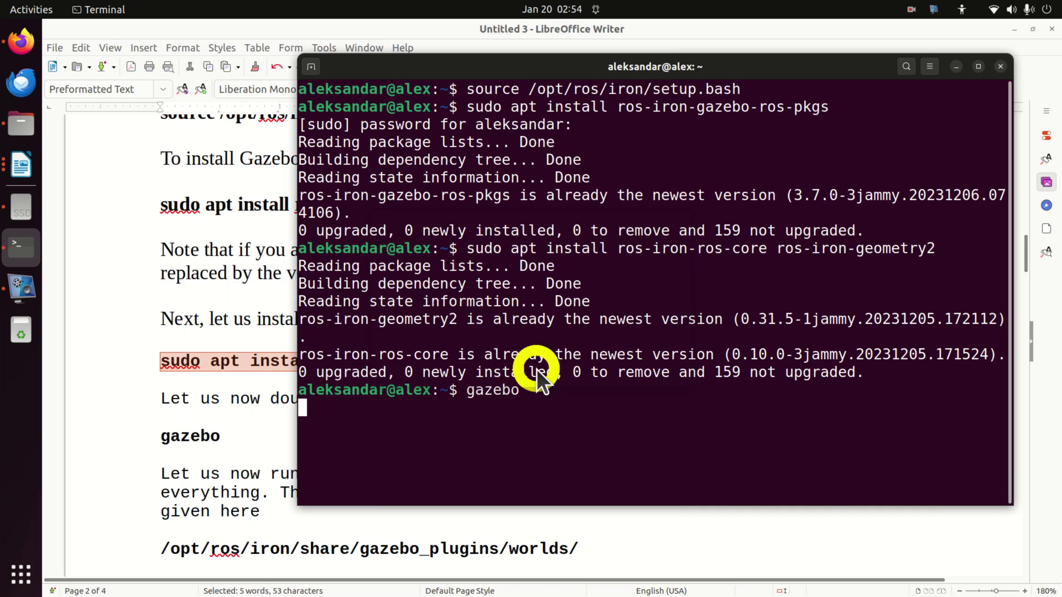
left_click(239, 315)
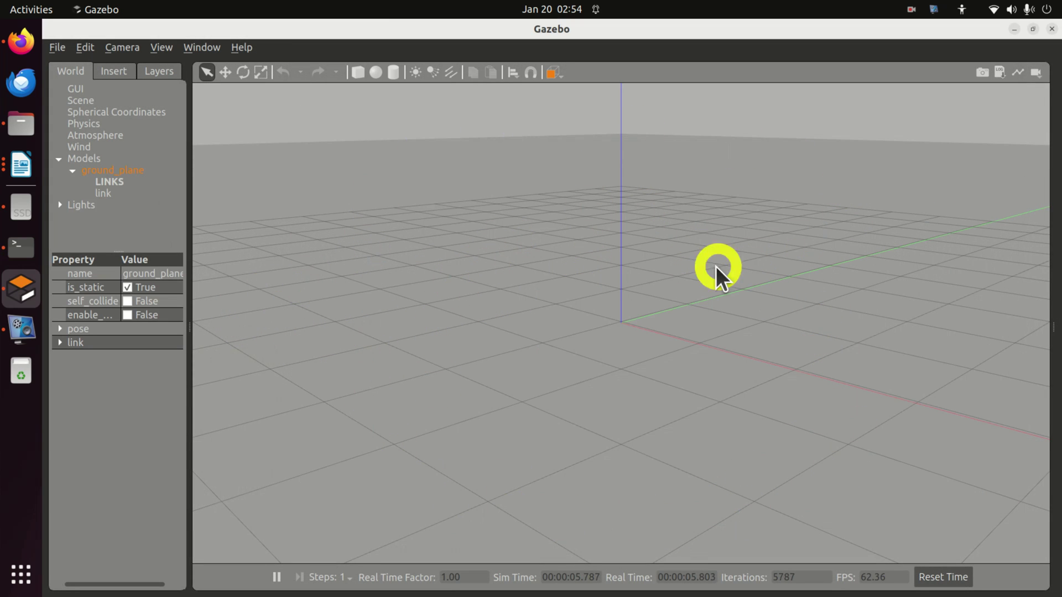
middle_click_drag(502, 324, 567, 324)
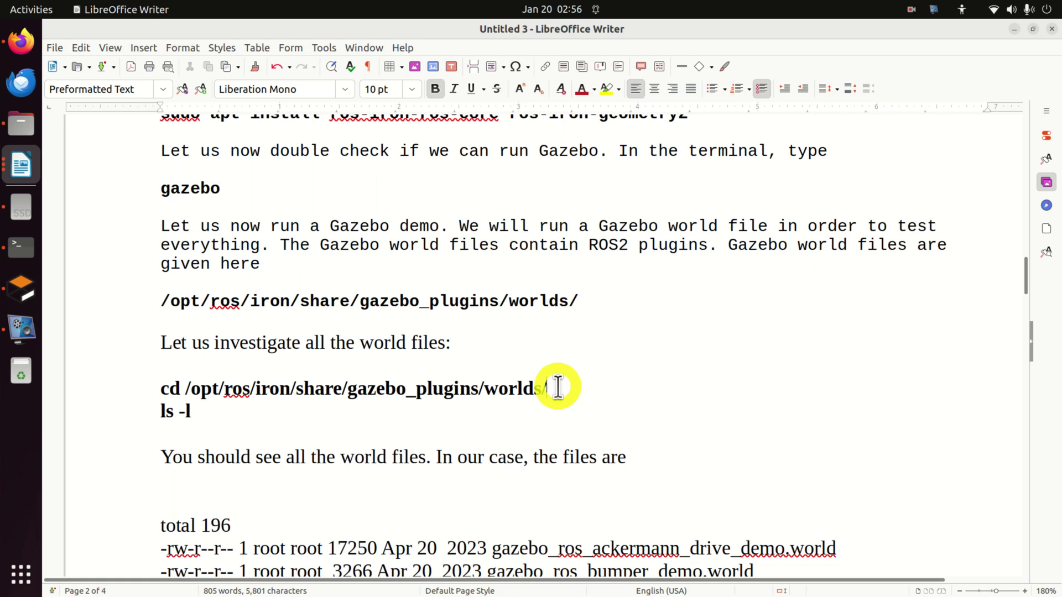
Copy cd /opt/ros/iron/share/gazebo_plugins/worlds/ from the document's section on investigating the world files
left_click_drag(557, 387, 154, 392)
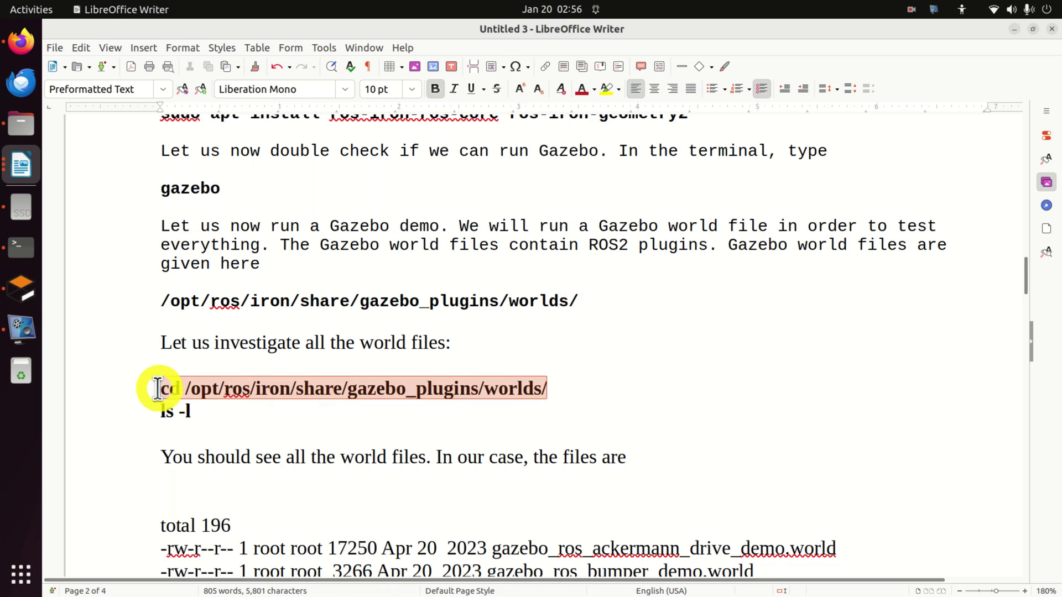
right_click(215, 390)
left_click(254, 420)
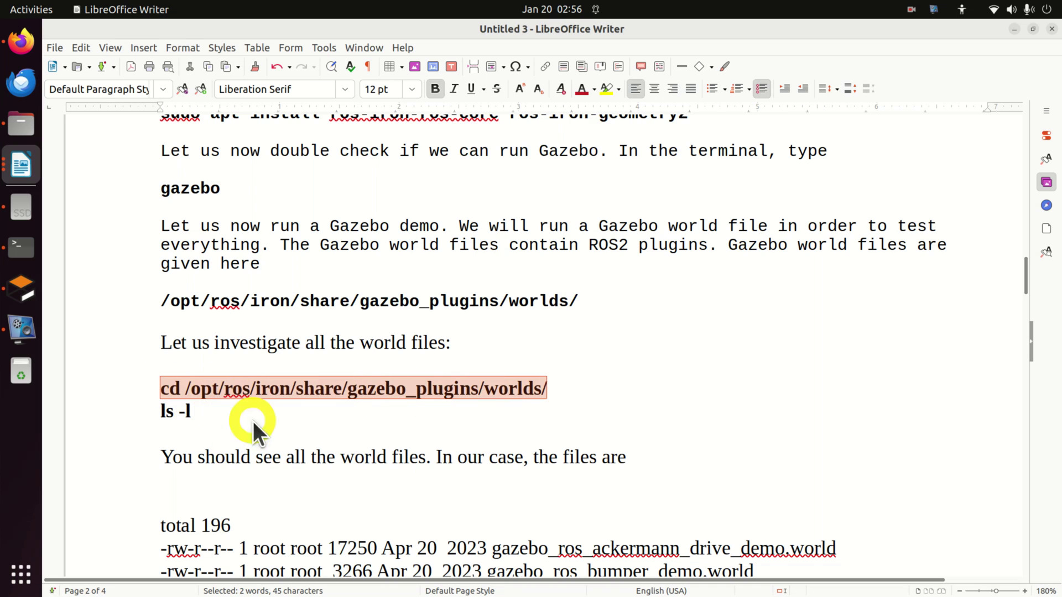
Close Gazebo and run the copied cd /opt/ros/iron/share/gazebo_plugins/worlds/ command in the terminal
left_click(22, 288)
left_click(1052, 28)
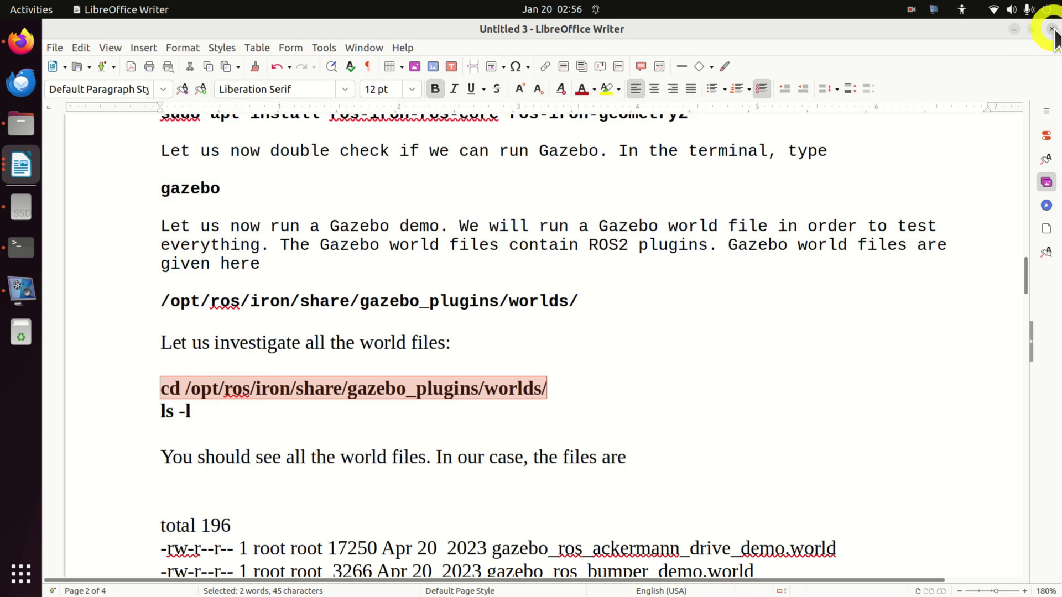
left_click(22, 250)
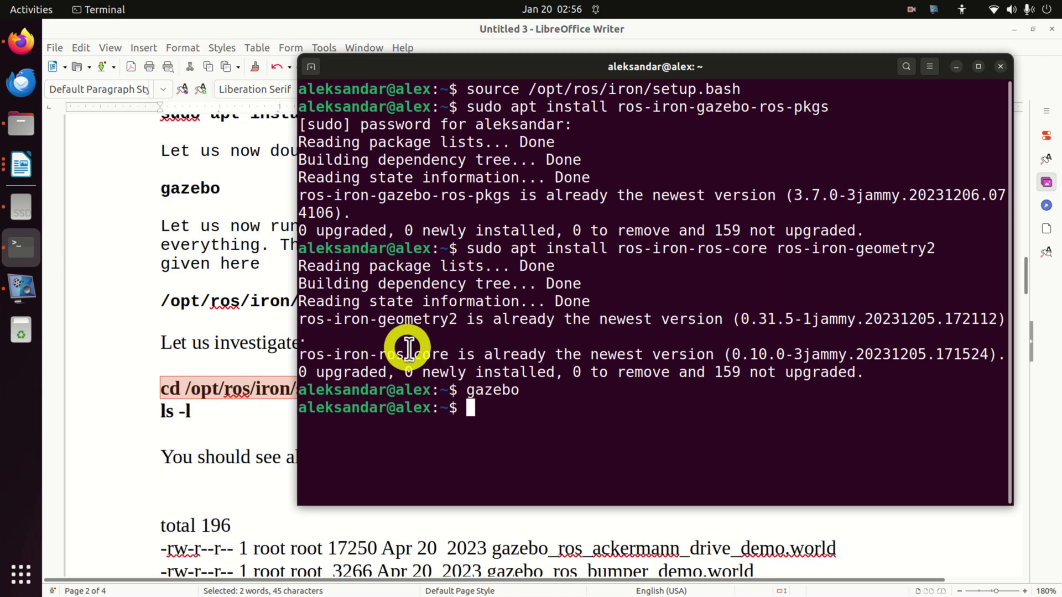
right_click(495, 410)
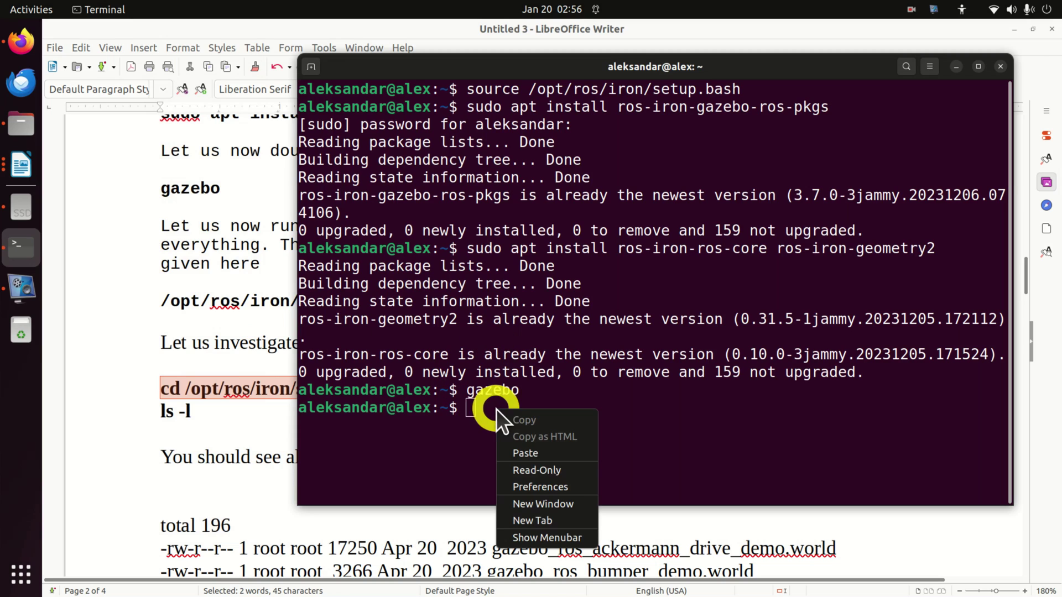
left_click(546, 453)
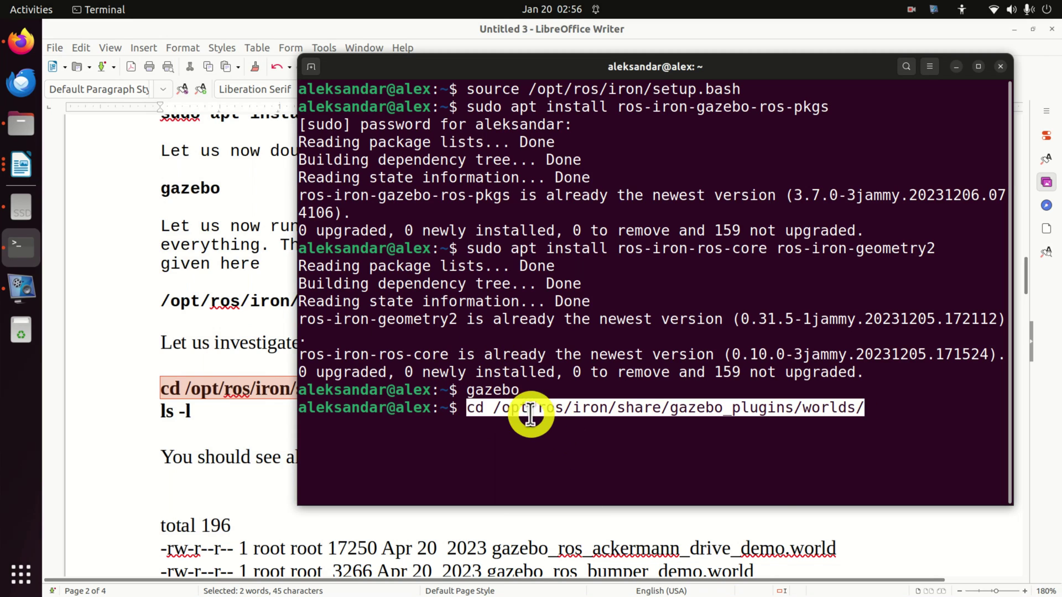
key("Return")
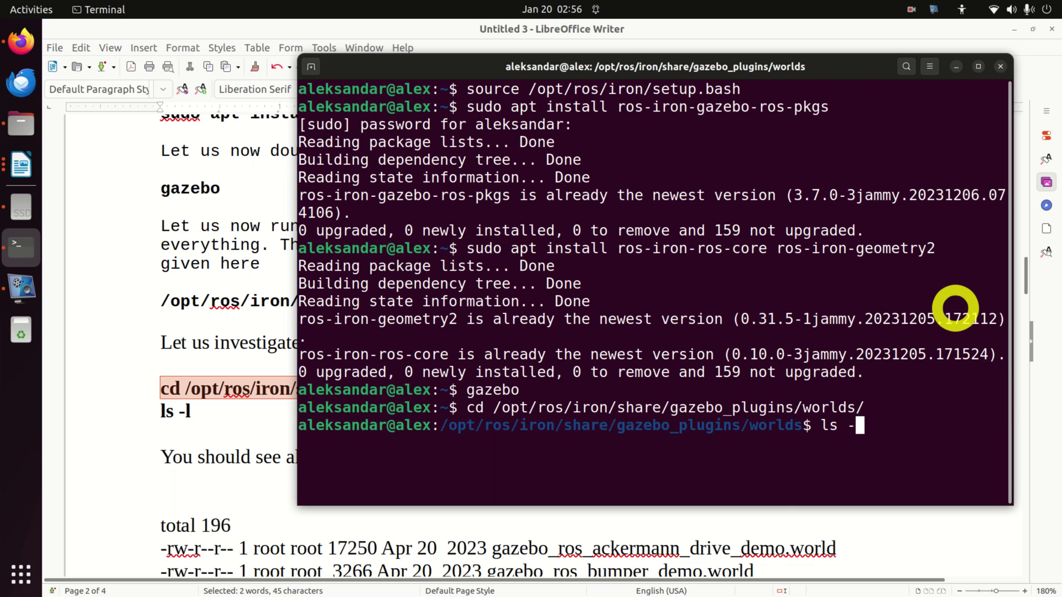
List the world files with ls -l, widen the terminal window and highlight the gazebo_ros_diff_drive_demo.world entry
type("ls -l")
key("Return")
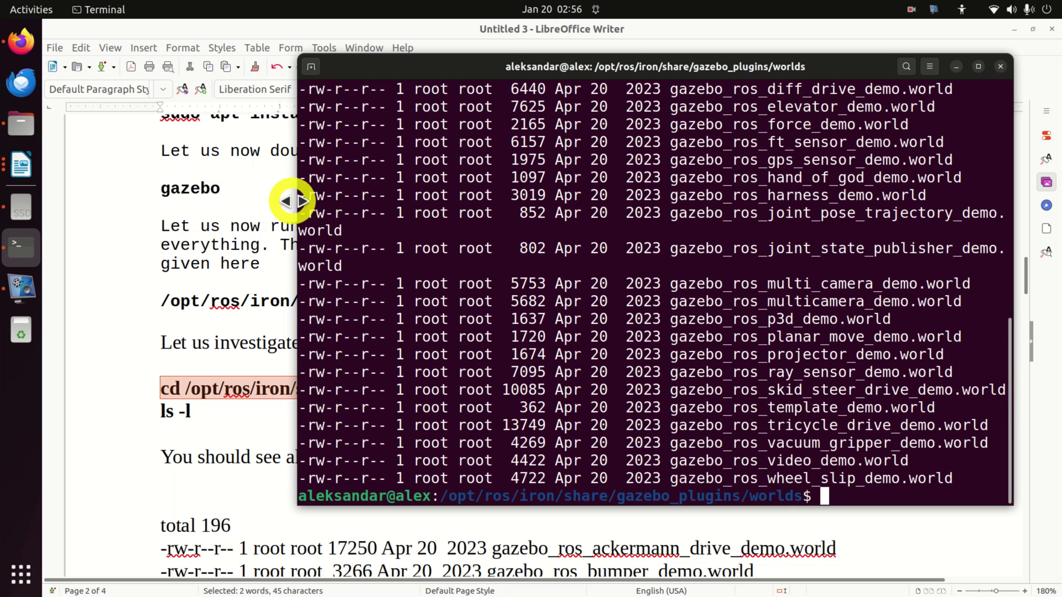
left_click_drag(291, 202, 94, 202)
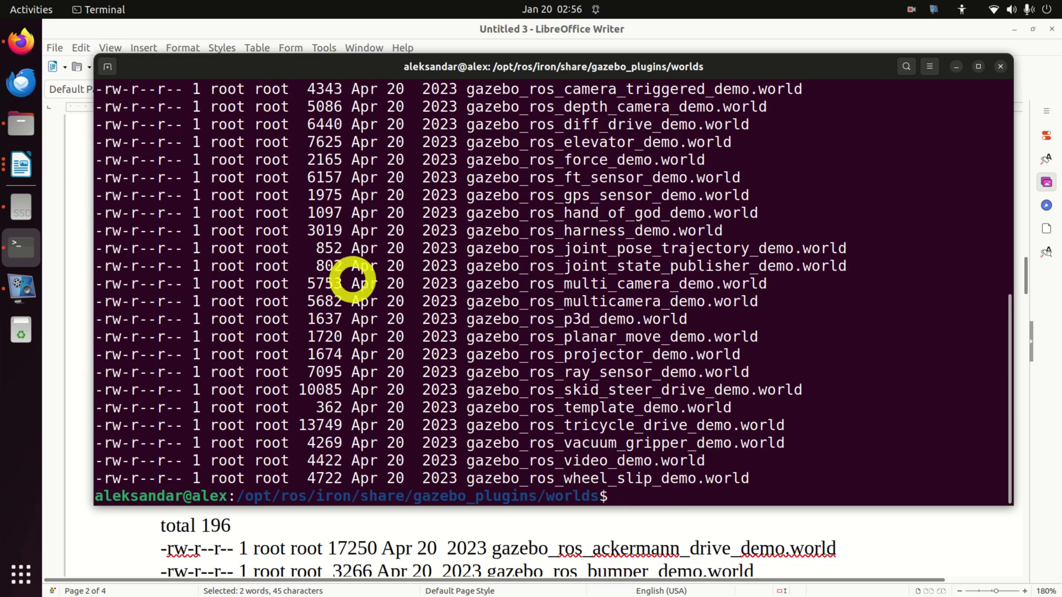
scroll(408, 302, "up", 6)
scroll(411, 306, "down", 1)
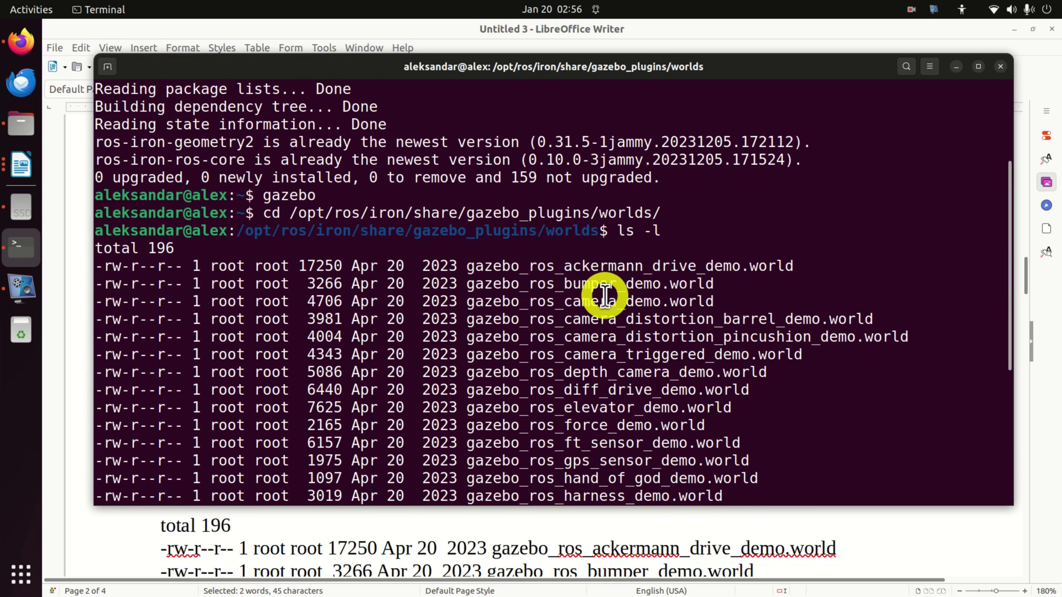
scroll(604, 297, "down", 1)
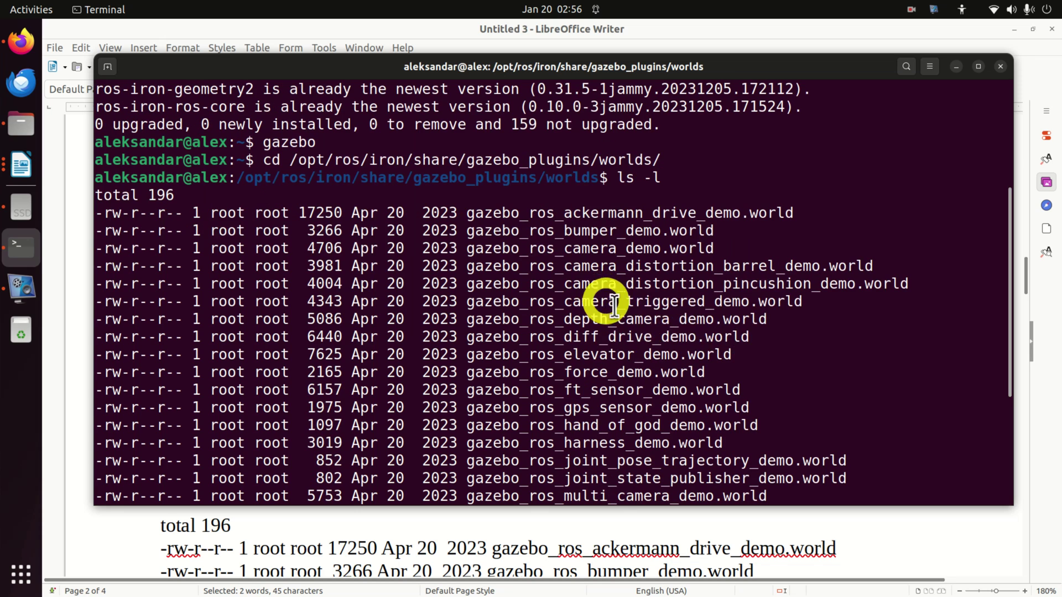
left_click_drag(754, 334, 100, 336)
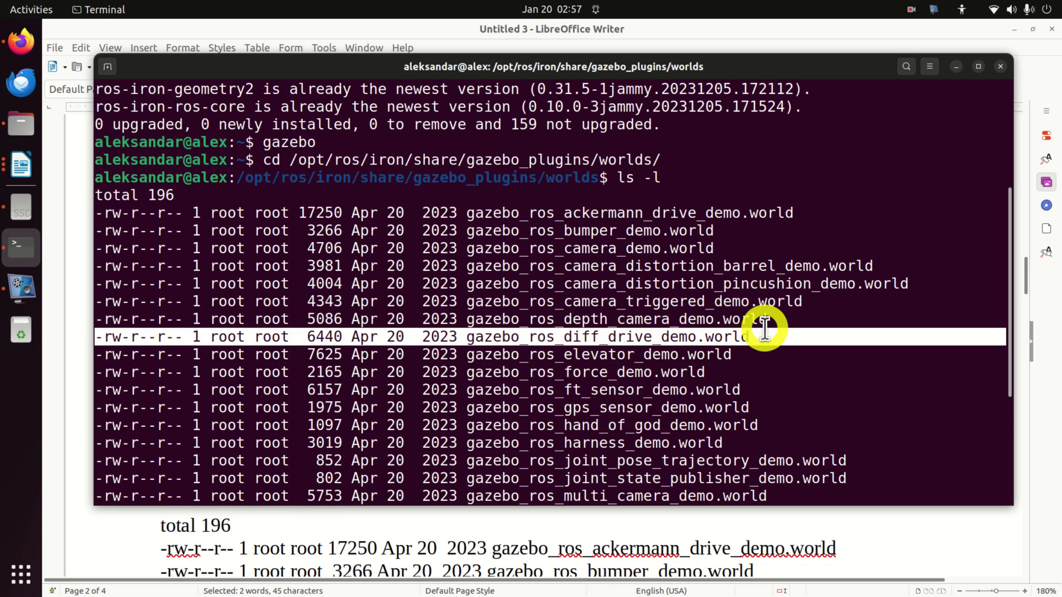
Copy gazebo --verbose /opt/ros/iron/share/gazebo_plugins/worlds/gazebo_ros_diff_drive_demo.world from the tutorial document
key("alt+Tab")
scroll(190, 308, "down", 15)
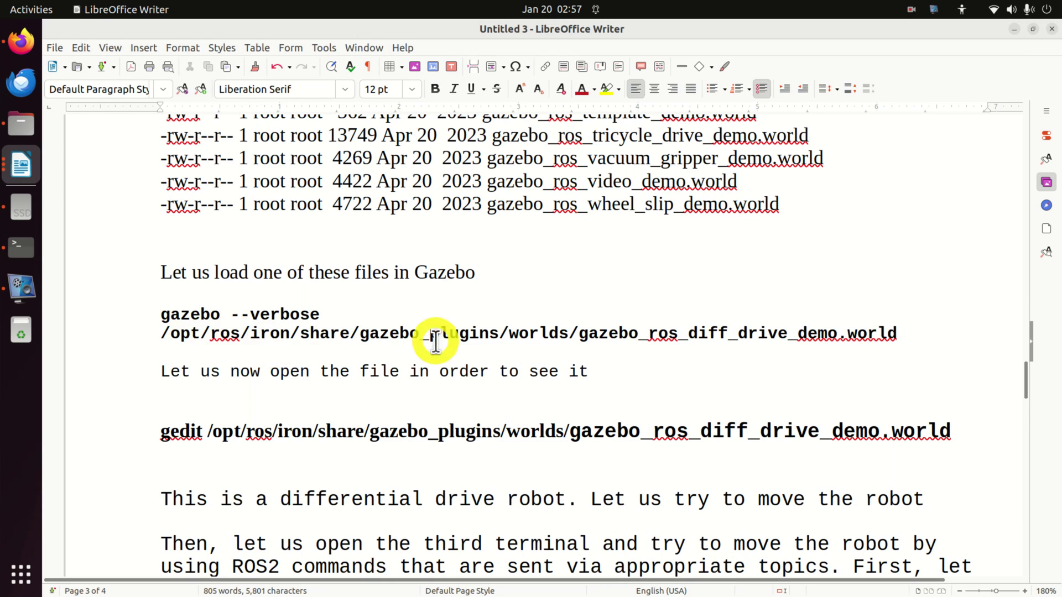
left_click_drag(897, 335, 161, 318)
right_click(201, 329)
left_click(235, 360)
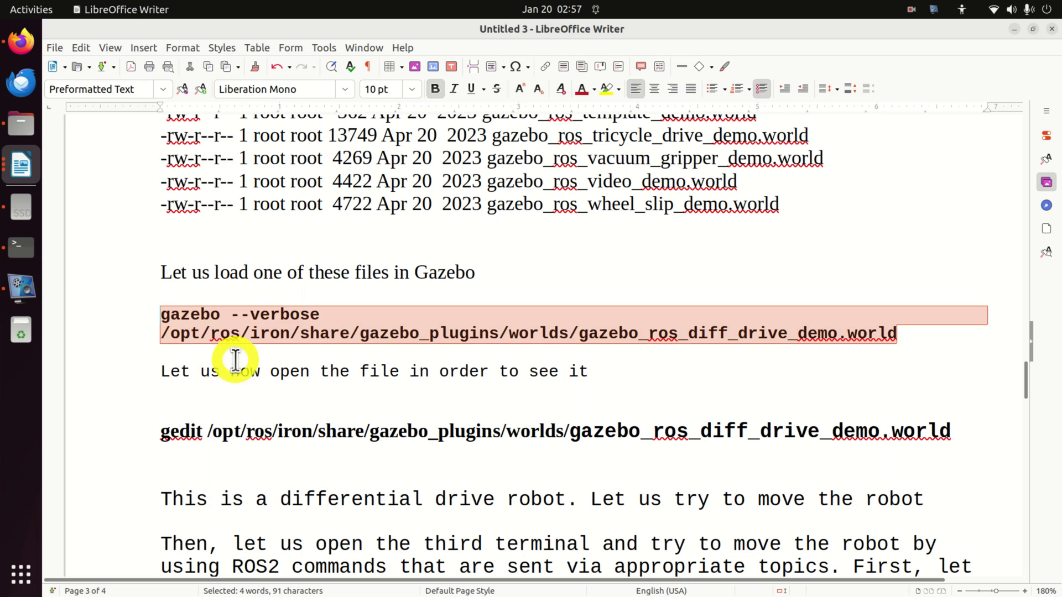
Move and shorten the terminal window to reveal the document, and run the copied gazebo --verbose command for the differential drive world
left_click(21, 250)
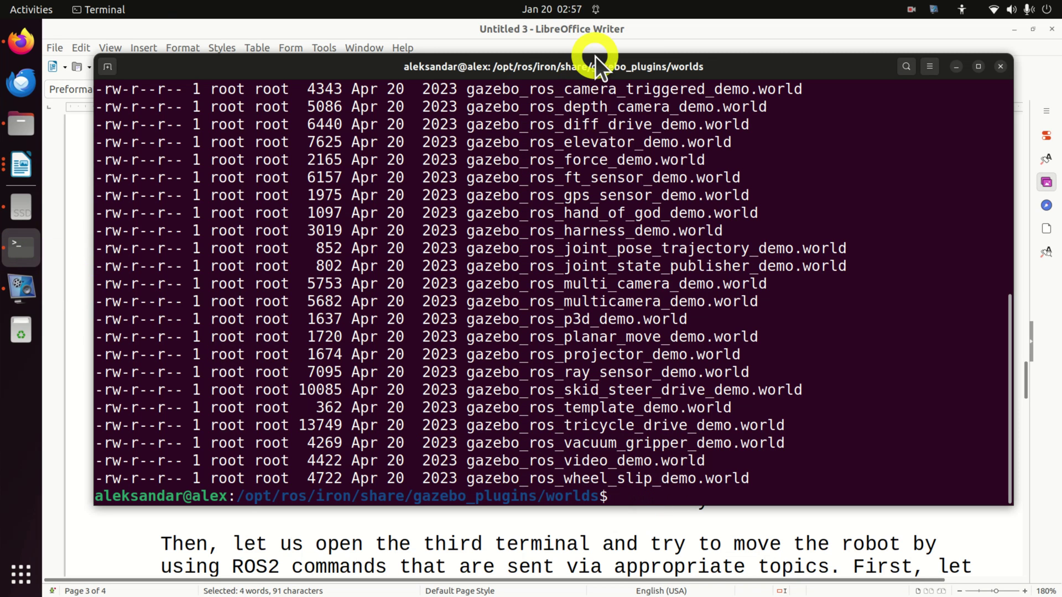
left_click_drag(599, 55, 539, 70)
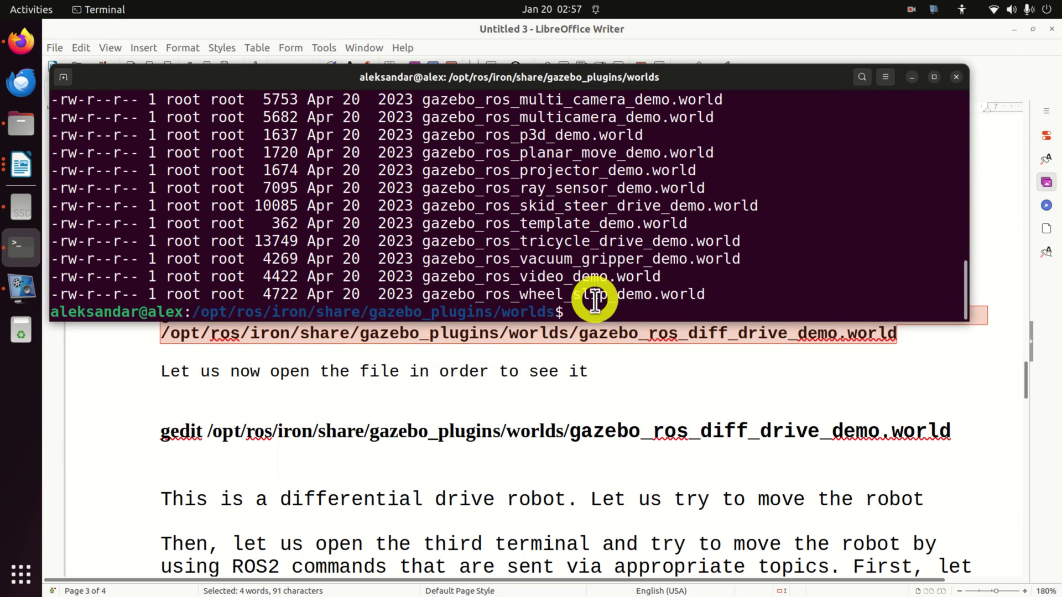
right_click(593, 311)
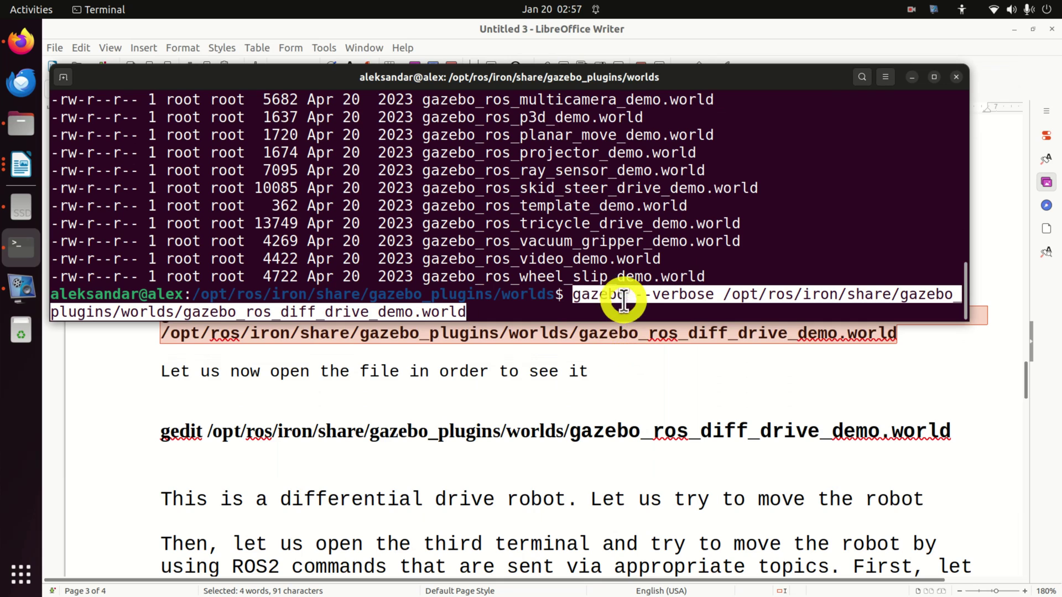
mouse_move(624, 302)
left_mouse_down()
mouse_move(593, 291)
mouse_move(651, 310)
mouse_move(671, 292)
mouse_move(695, 309)
mouse_move(636, 299)
left_mouse_up()
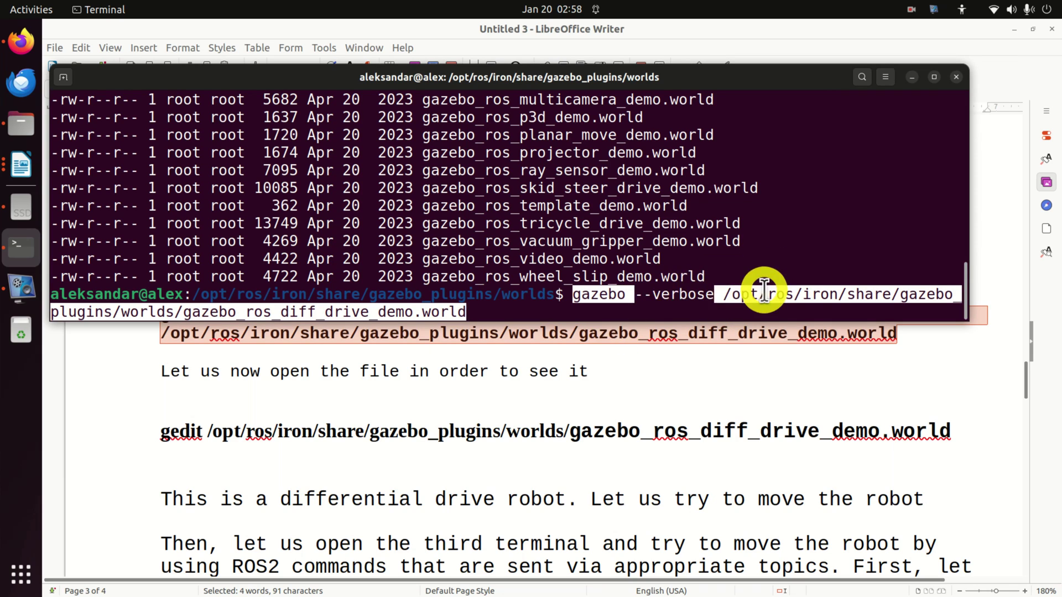
triple_click(746, 298)
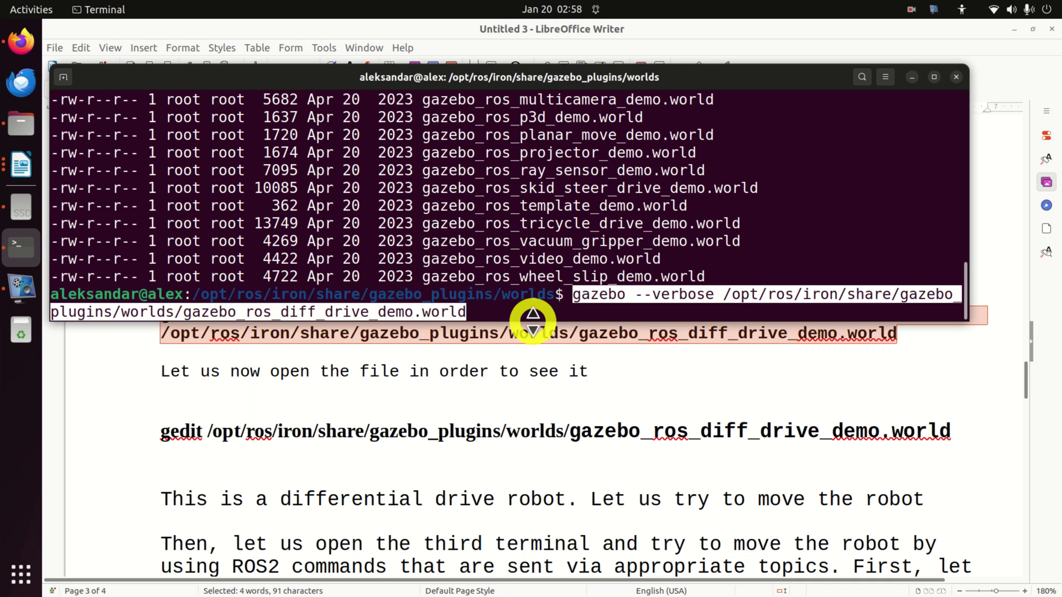
key("Return")
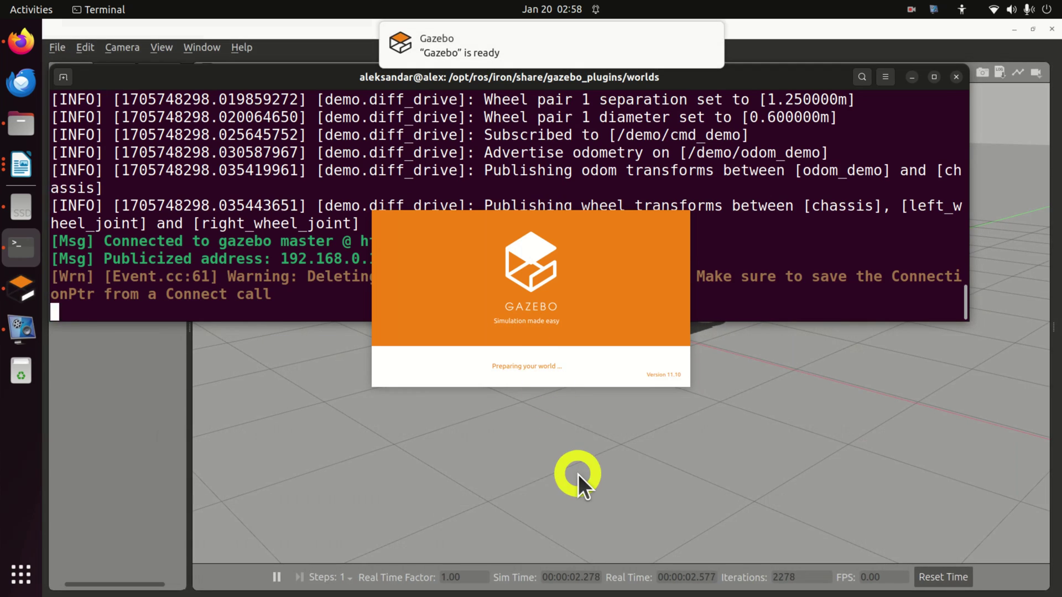
Examine the differential drive robot in the Gazebo scene from several distances and viewing angles
left_click(579, 473)
scroll(711, 296, "up", 5)
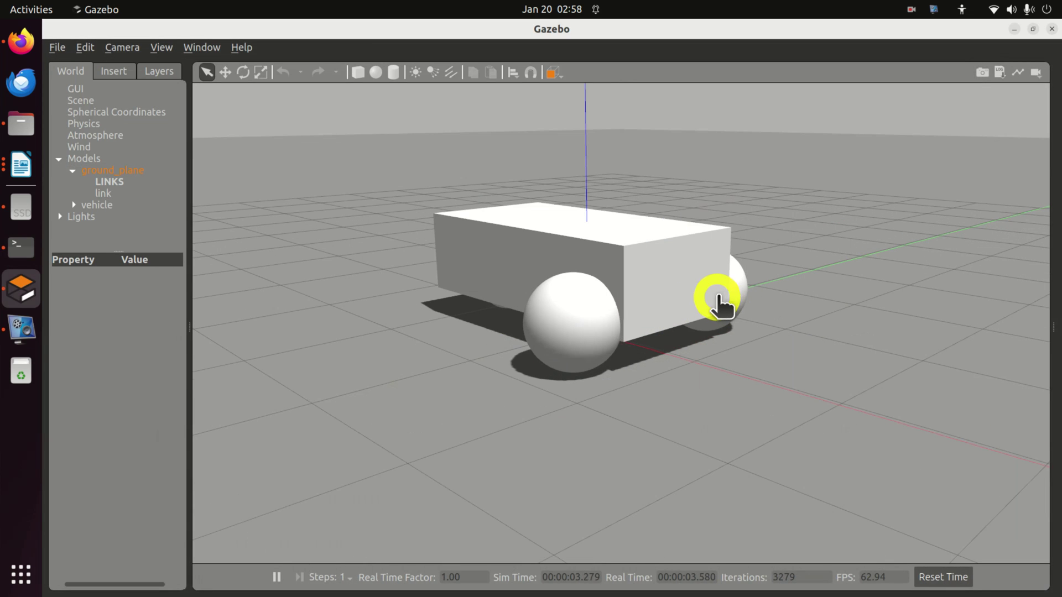
scroll(691, 249, "down", 10)
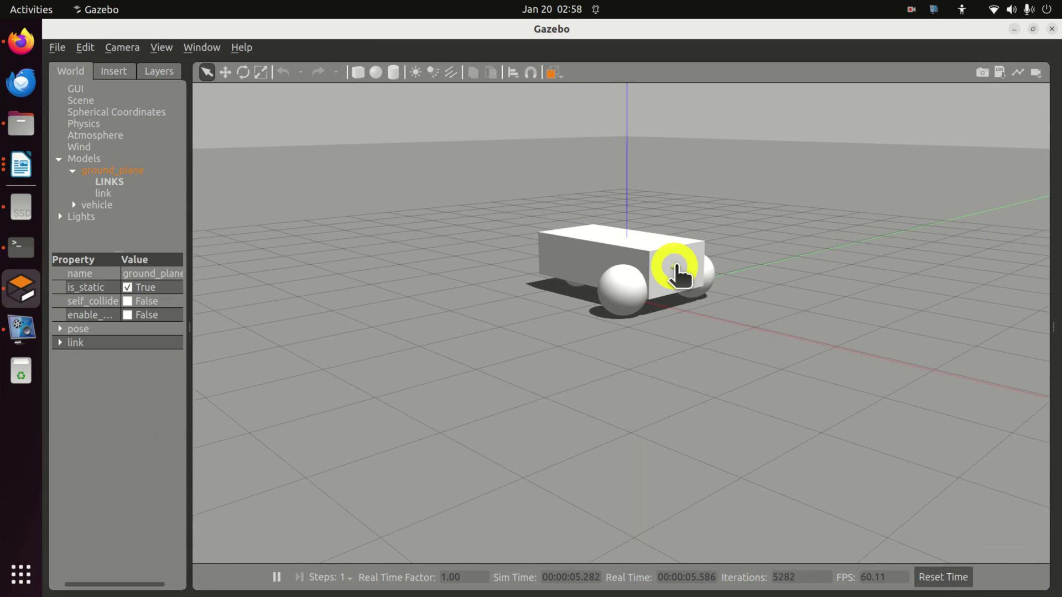
left_click_drag(685, 383, 534, 427)
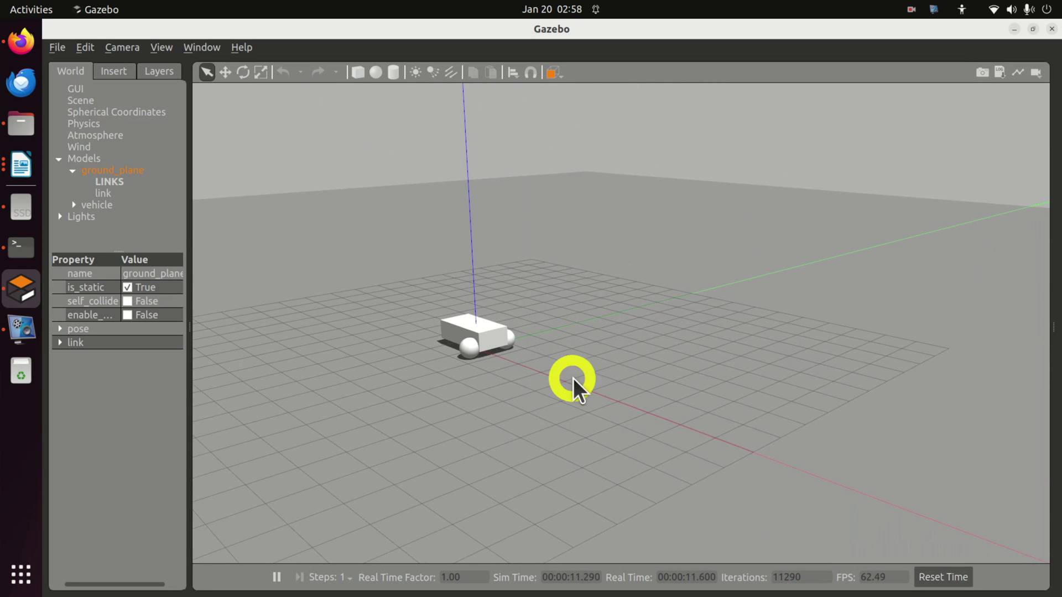
mouse_move(583, 355)
left_mouse_down()
mouse_move(682, 320)
mouse_move(460, 393)
mouse_move(703, 320)
mouse_move(590, 351)
left_mouse_up()
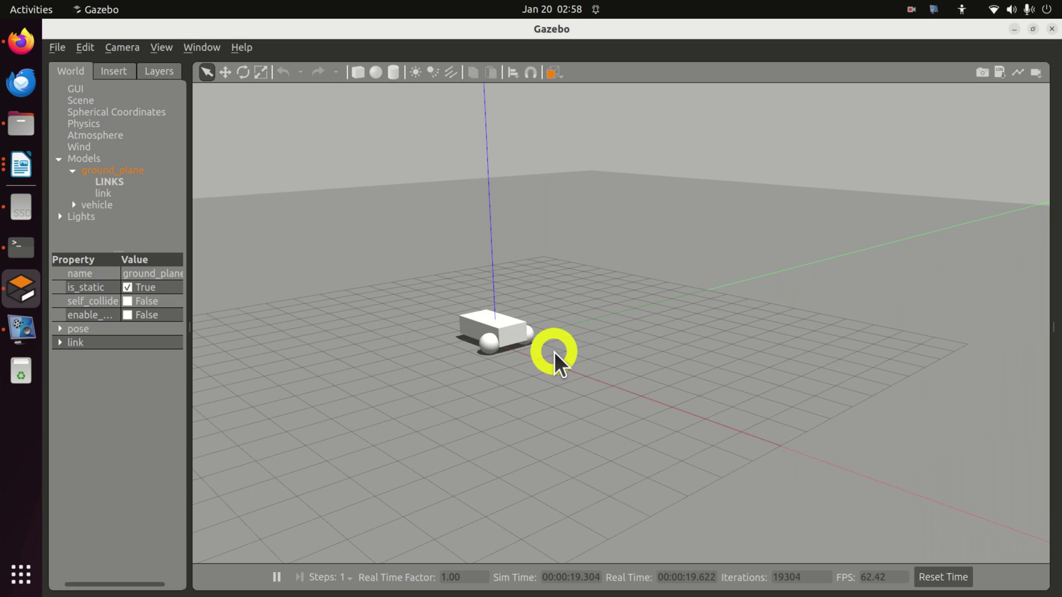
left_click_drag(554, 352, 413, 347)
scroll(414, 346, "up", 5)
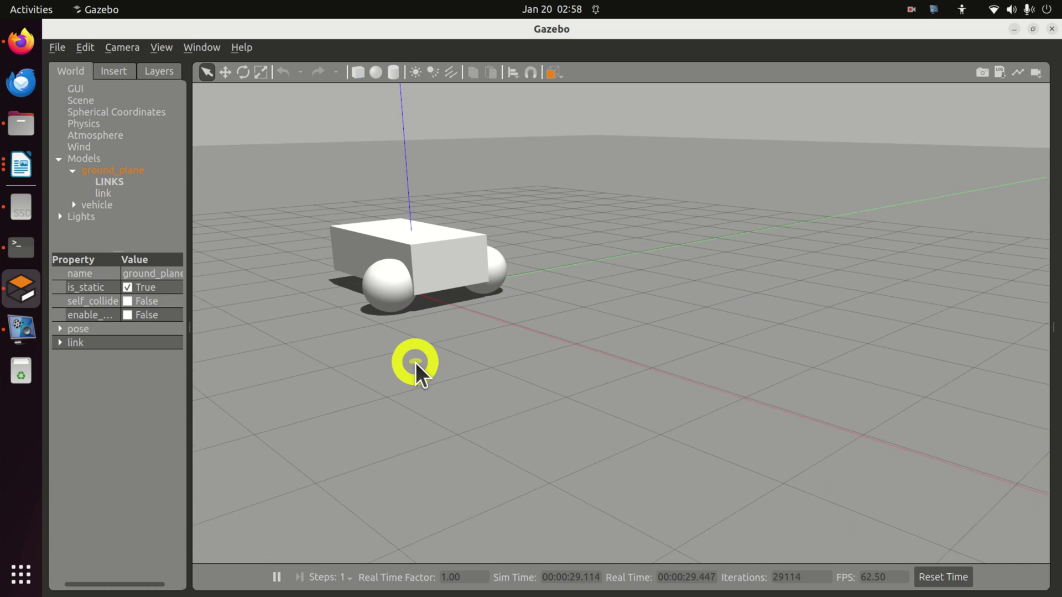
scroll(421, 354, "down", 5)
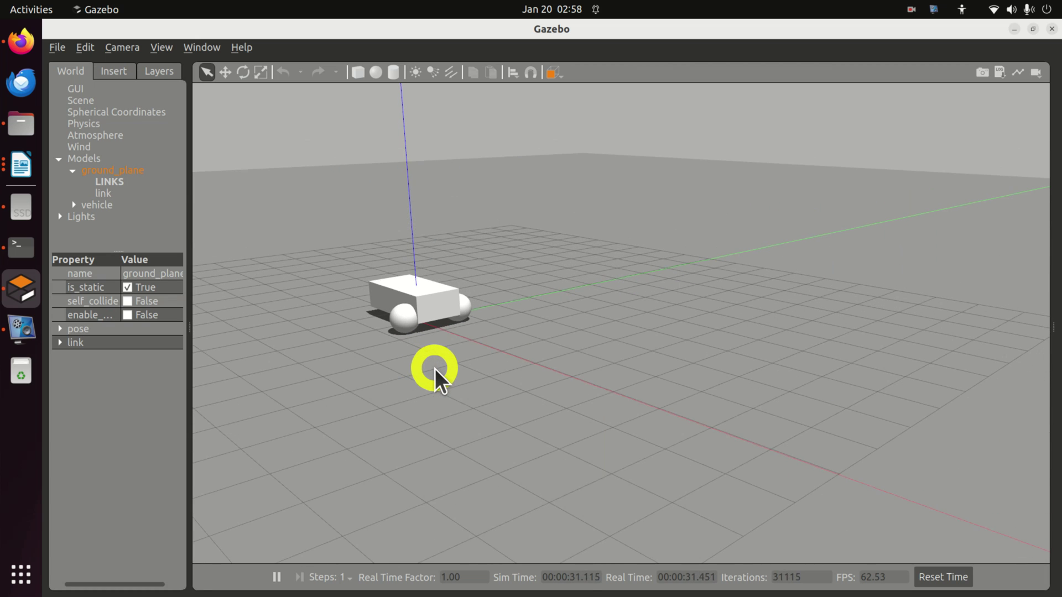
right_click_drag(383, 384, 381, 194)
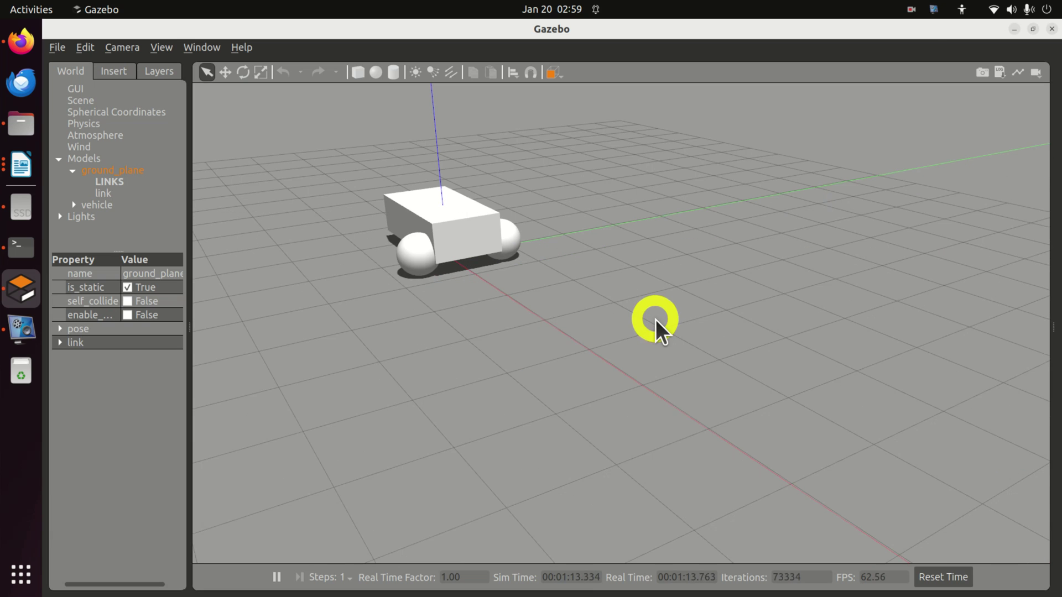
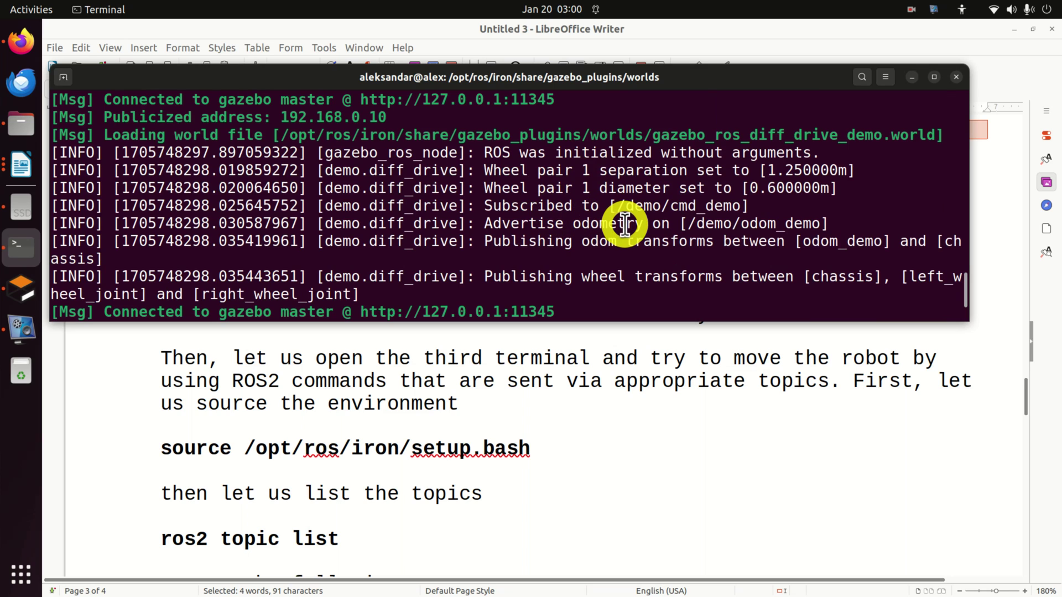
Examine the demo.diff_drive messages in the terminal for the subscribed command topic, the odometry topic and the published transforms
double_click(842, 276)
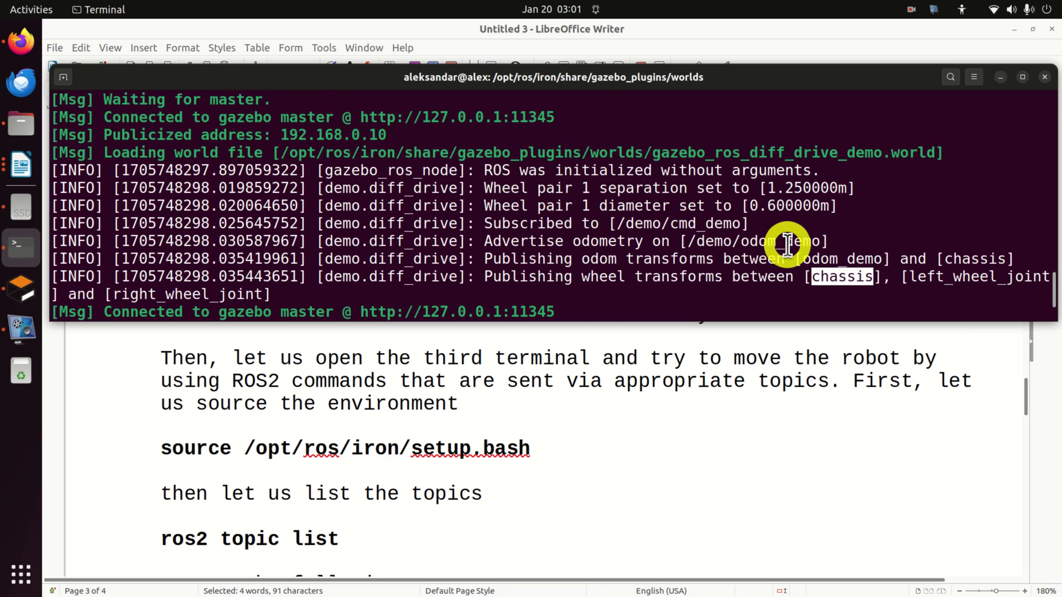
double_click(394, 224)
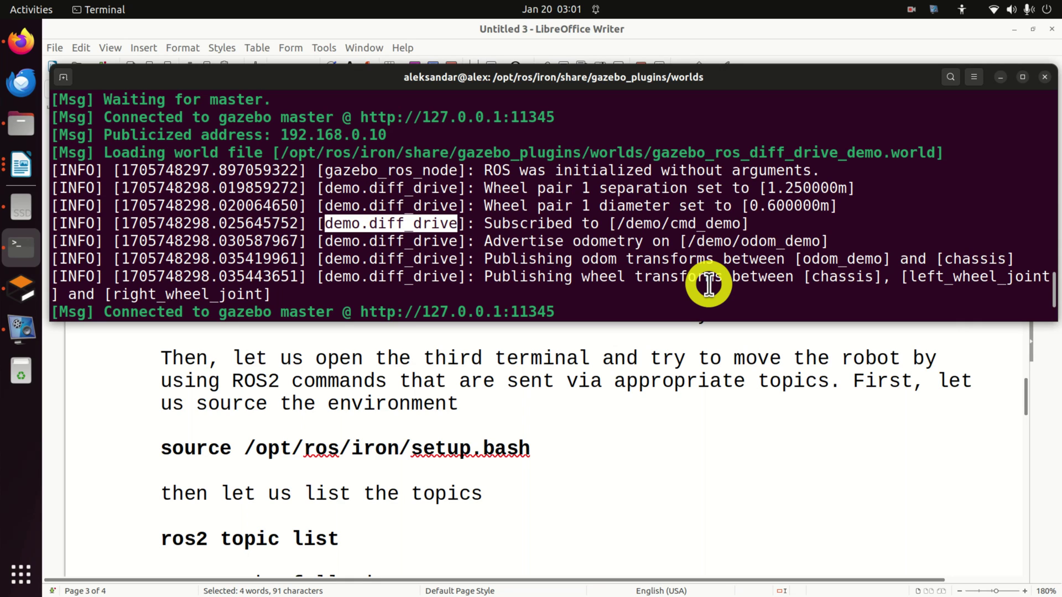
double_click(548, 224)
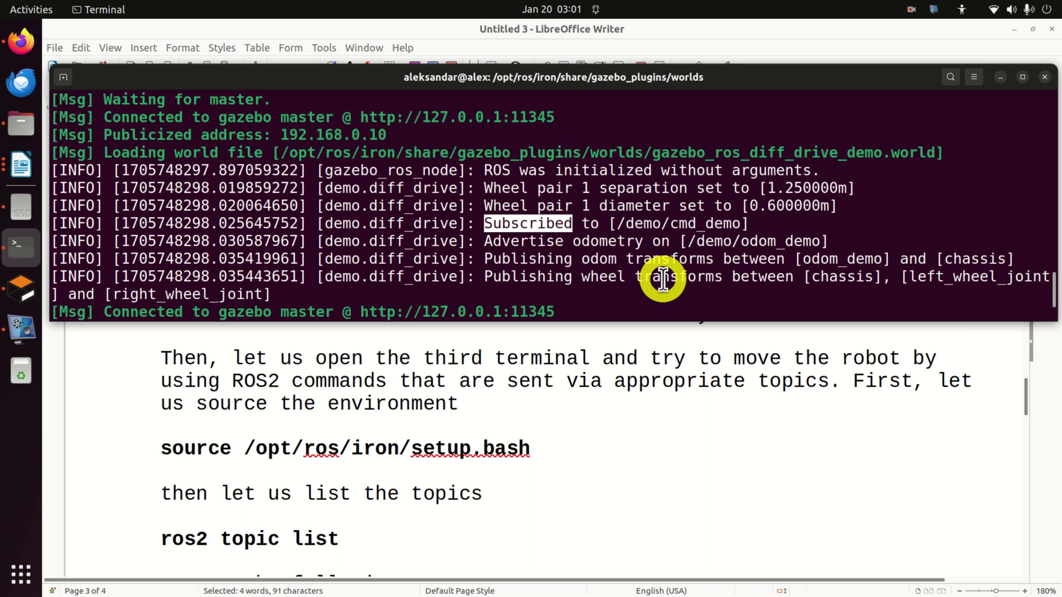
double_click(685, 225)
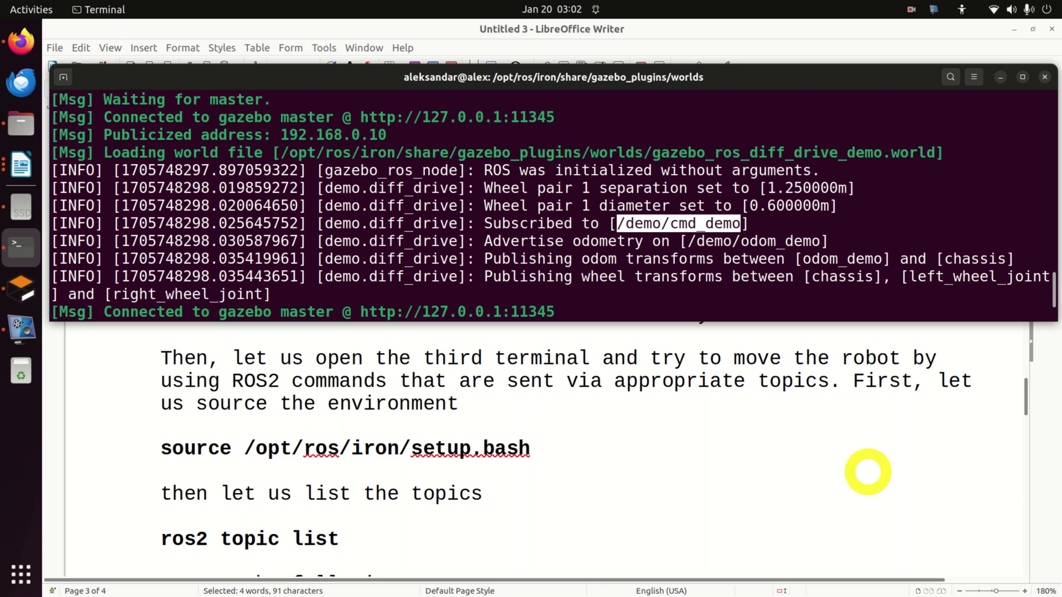
double_click(517, 241)
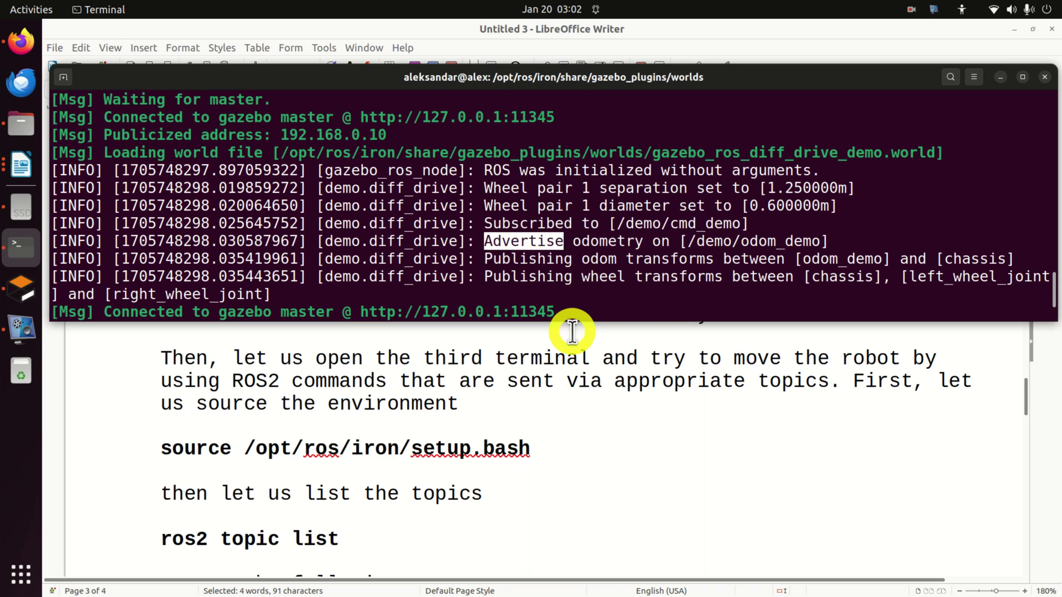
double_click(608, 241)
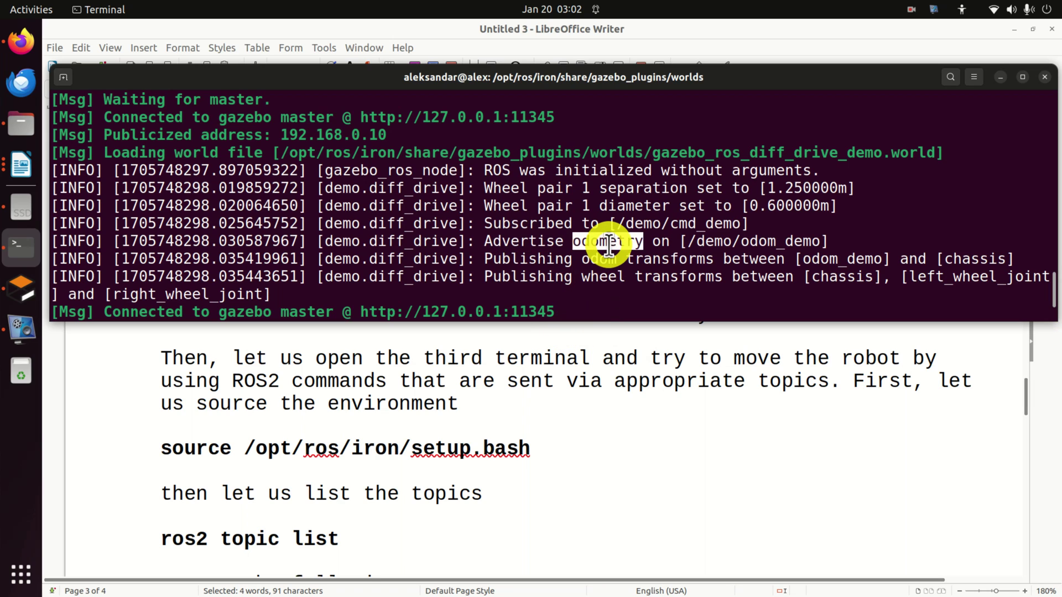
double_click(728, 241)
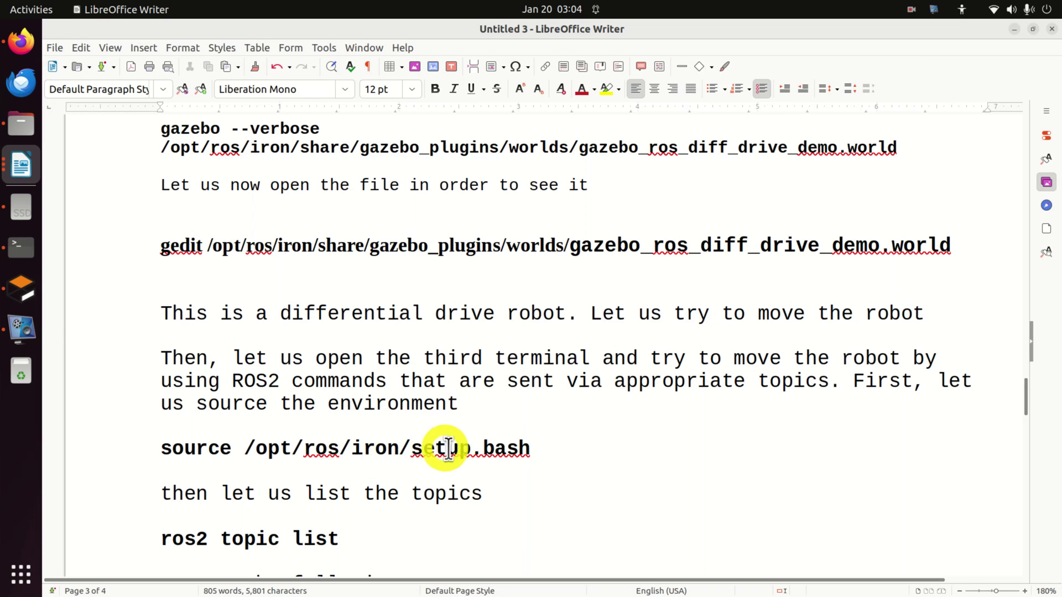
Copy source /opt/ros/iron/setup.bash from the tutorial document and run it in a new terminal tab
left_click_drag(533, 450, 163, 450)
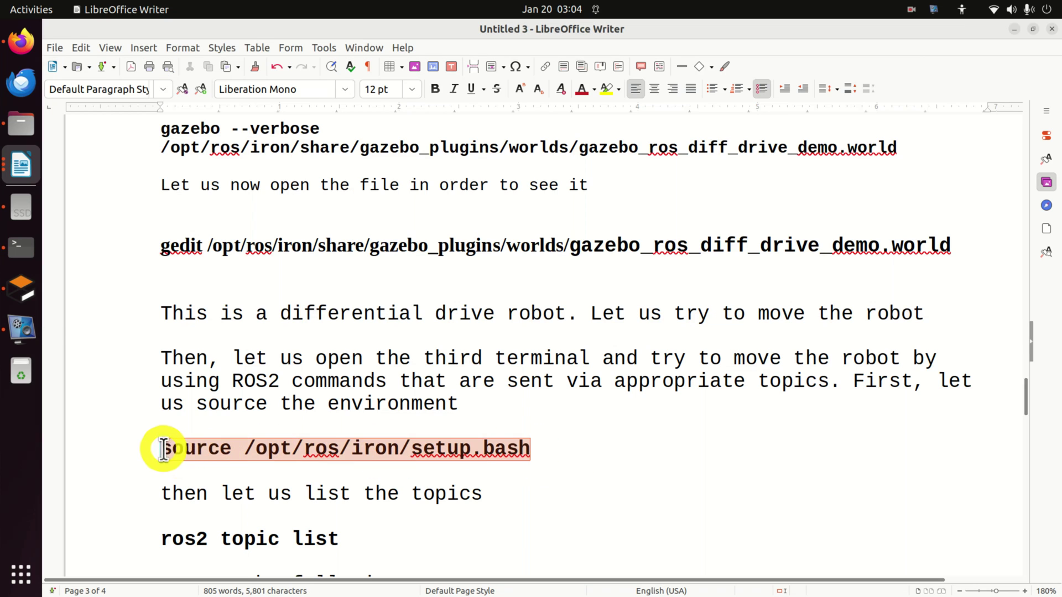
right_click(161, 451)
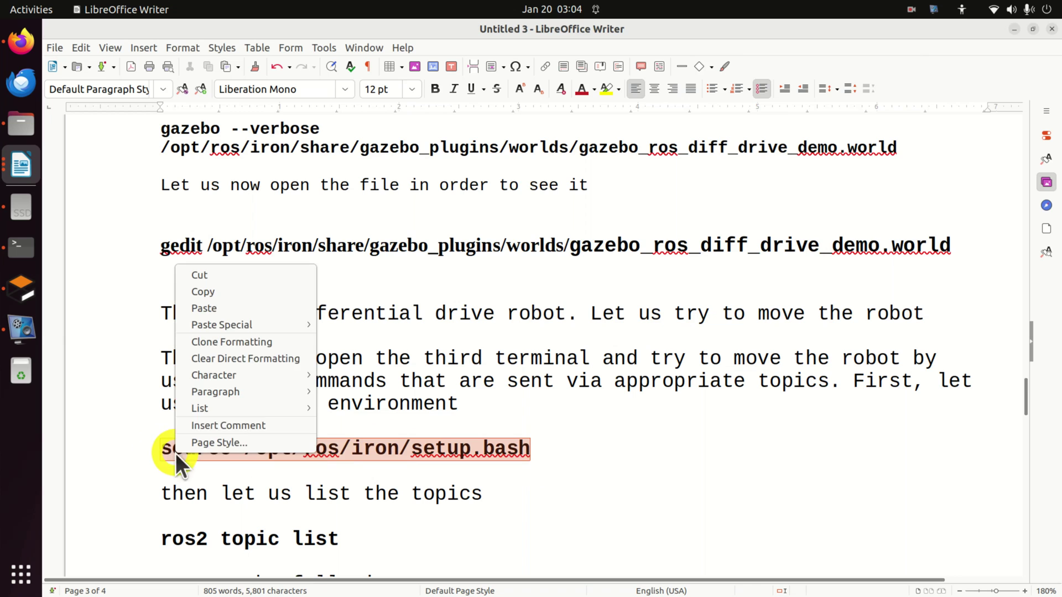
left_click(244, 292)
left_click(27, 257)
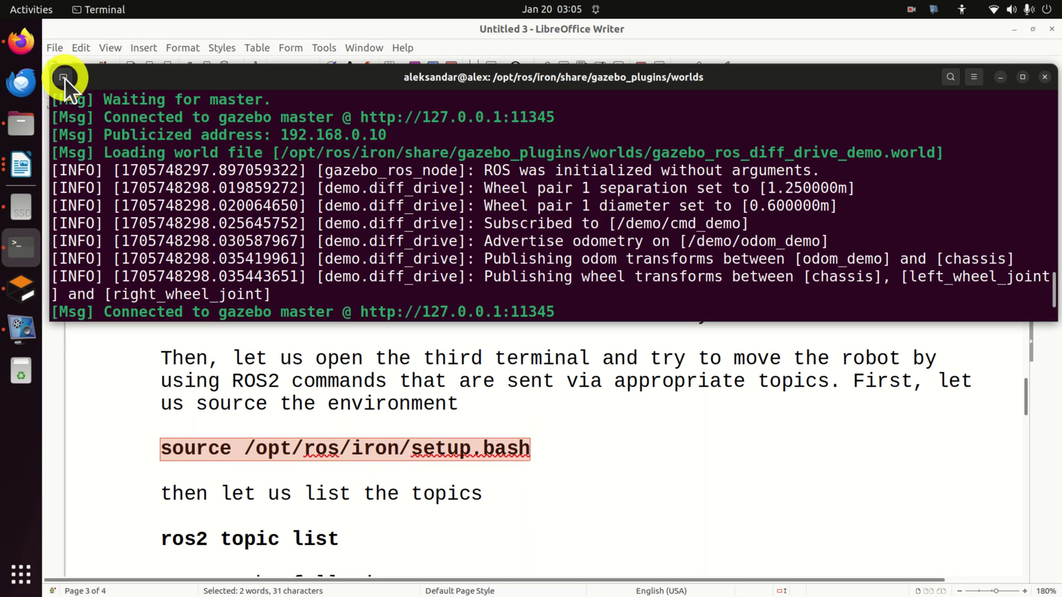
key("ctrl+shift+t")
right_click(622, 120)
left_click(663, 167)
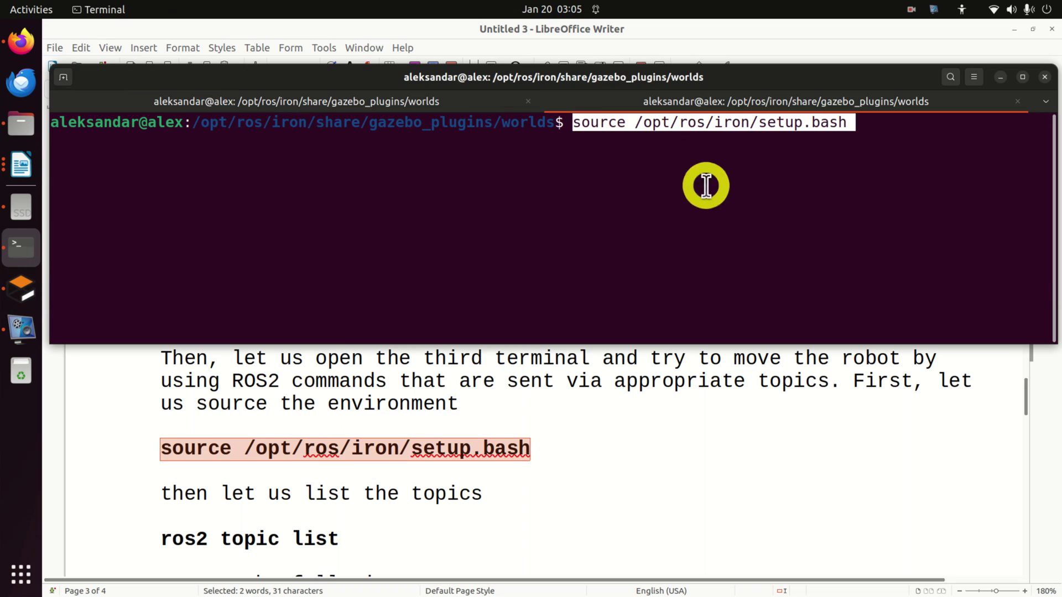
key("Return")
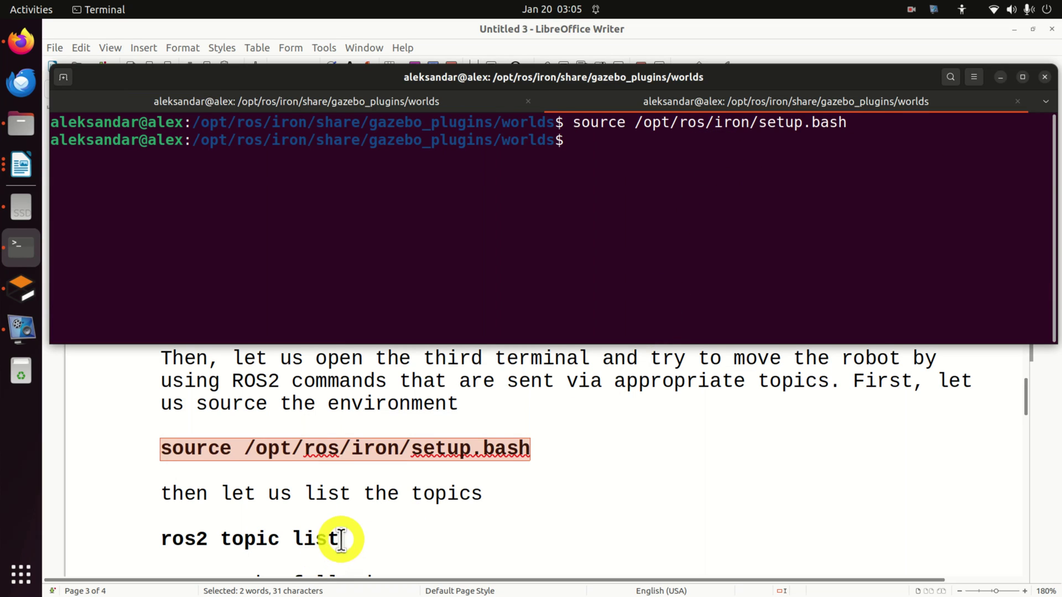
Copy ros2 topic list from the document, run it in the new terminal tab, and highlight the /demo/cmd_demo and /demo/odom_demo topics
left_click_drag(340, 539, 160, 538)
right_click(188, 538)
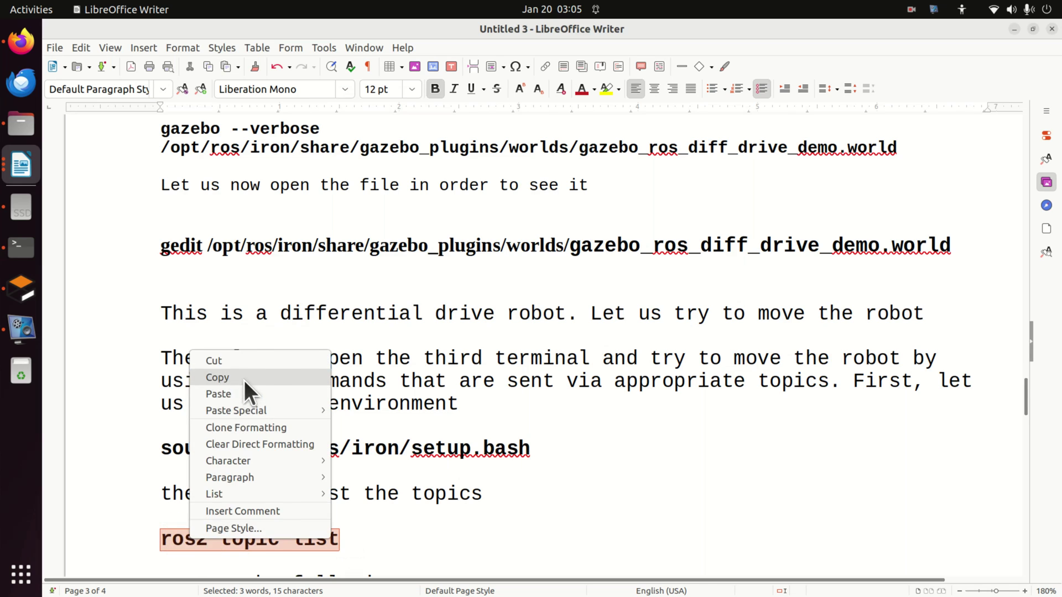
left_click(217, 377)
left_click(21, 247)
right_click(579, 146)
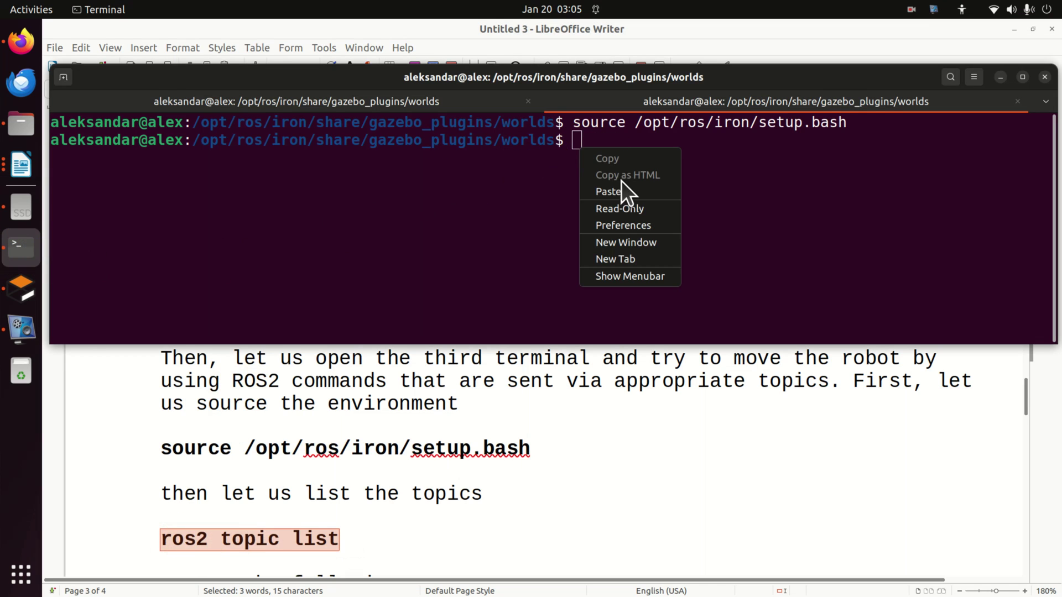
left_click(622, 186)
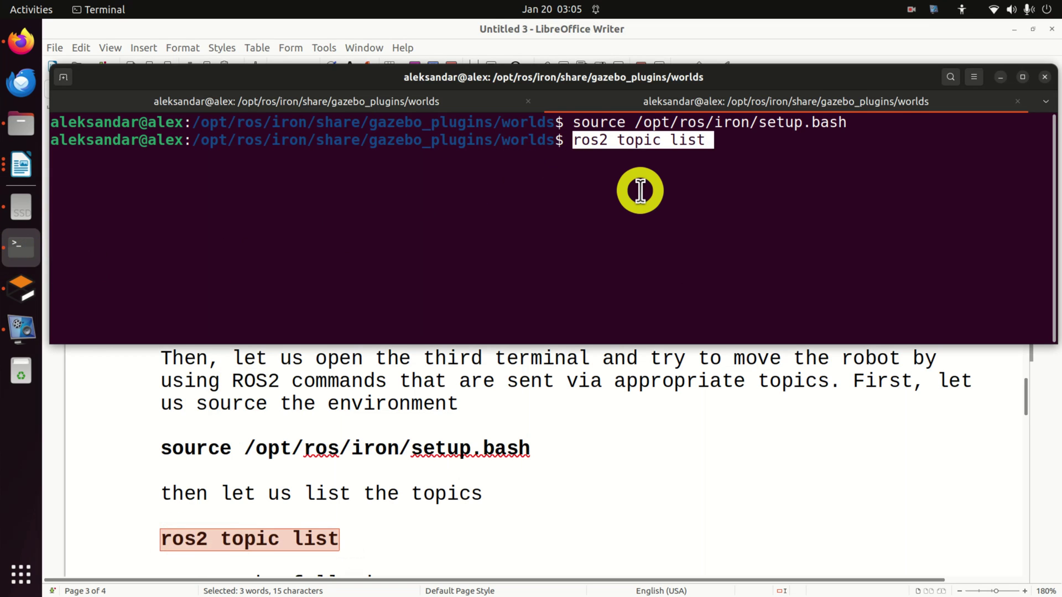
key("Return")
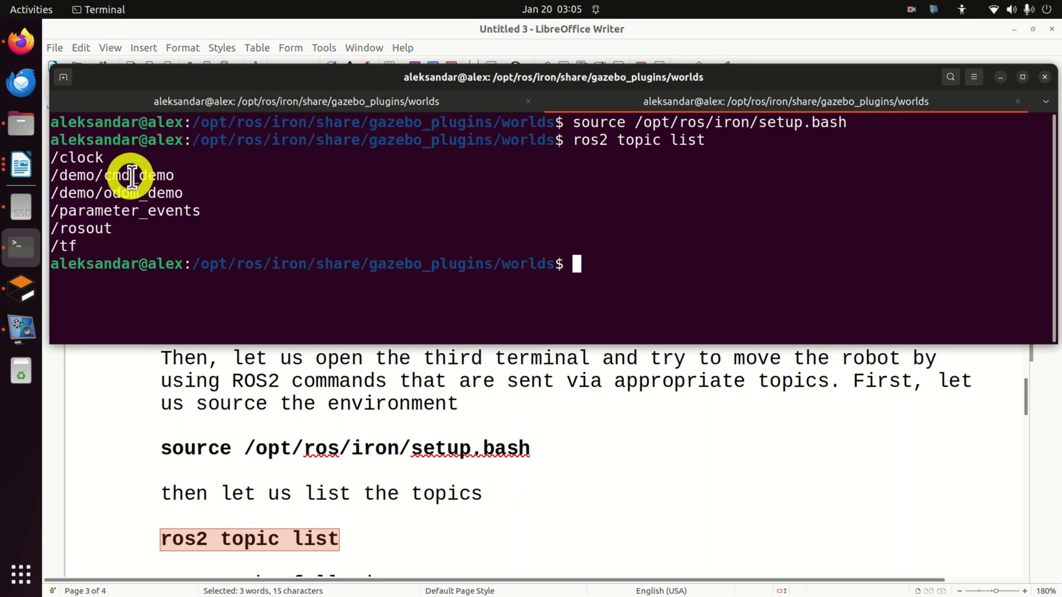
double_click(148, 175)
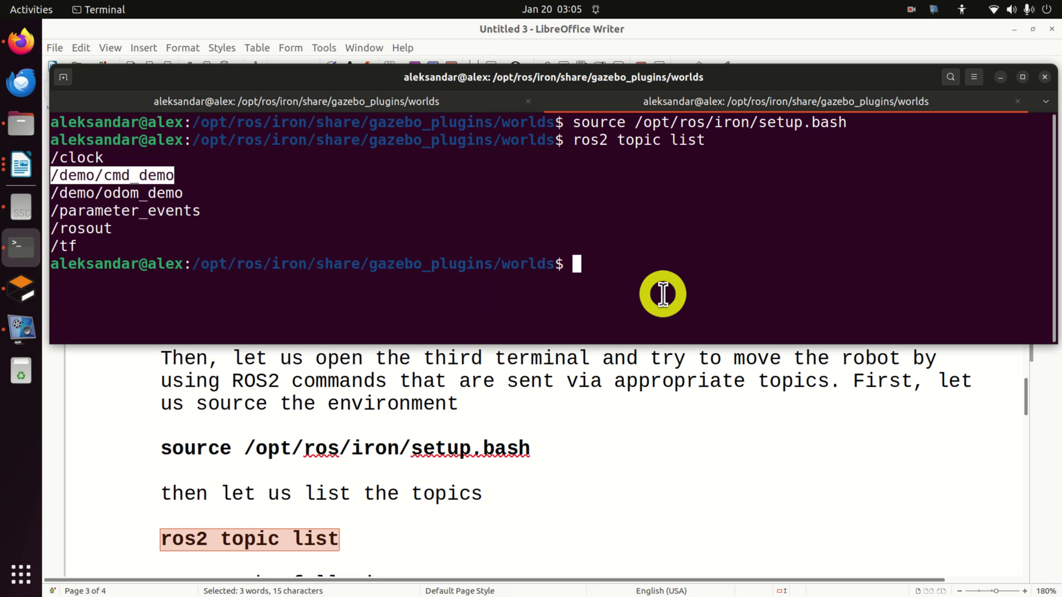
double_click(161, 193)
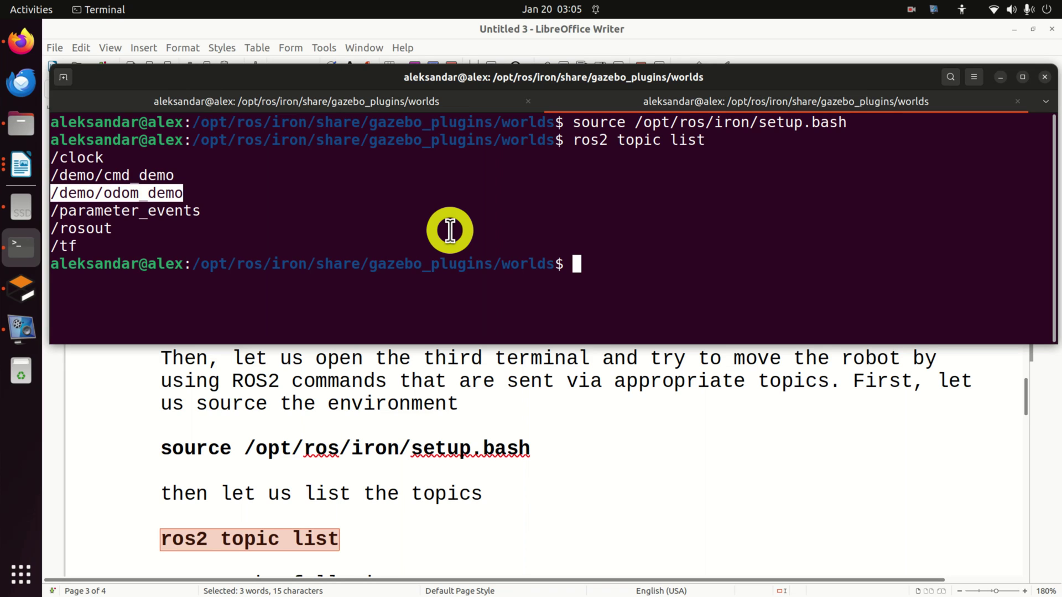
Copy ros2 topic pub /demo/cmd_demo geometry_msgs/Twist '{linear: {x: 1.0}}' -1 from the document and paste it into the terminal without running it
left_click(389, 446)
scroll(390, 446, "down", 3)
scroll(391, 446, "down", 6)
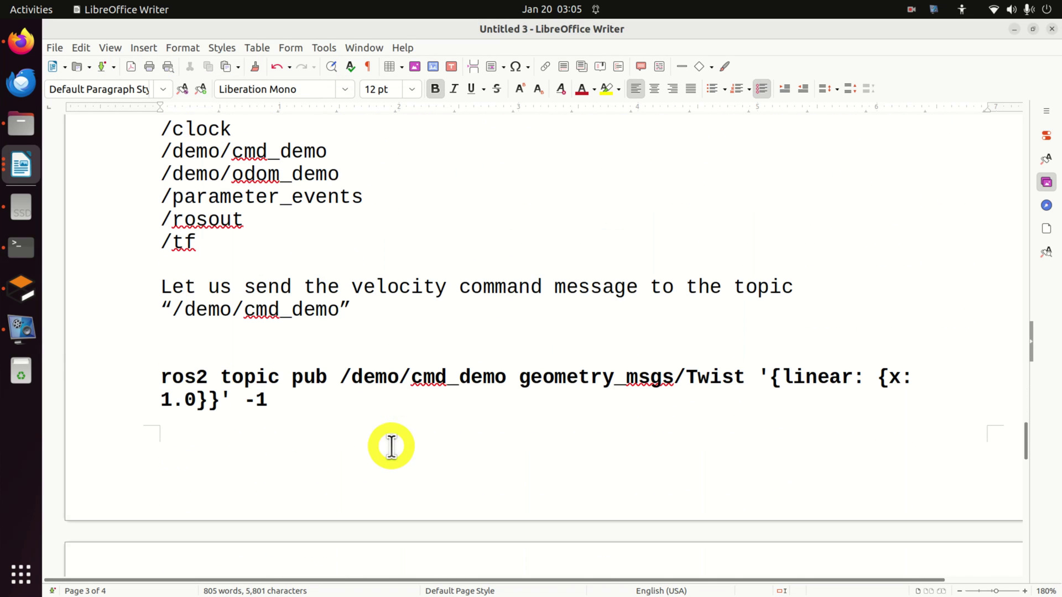
left_click_drag(284, 398, 172, 382)
right_click(213, 393)
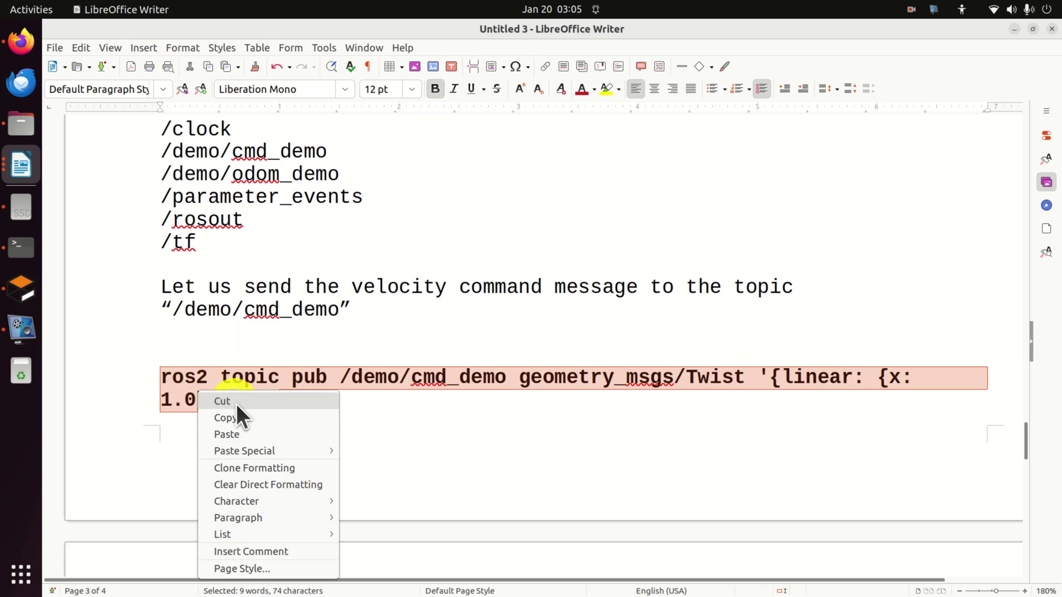
left_click(241, 417)
left_click(20, 250)
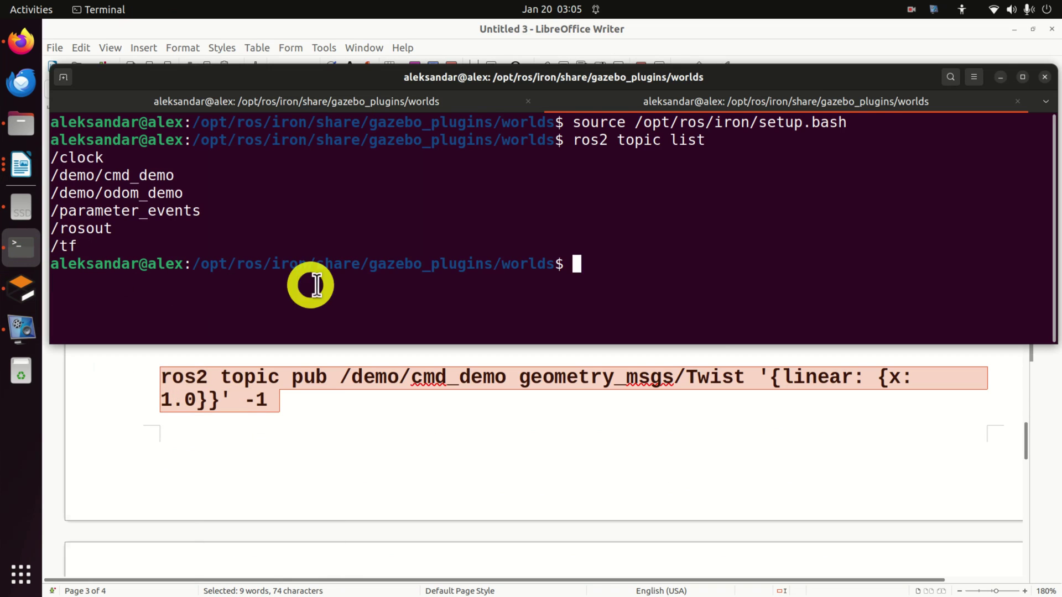
right_click(623, 264)
left_click(661, 308)
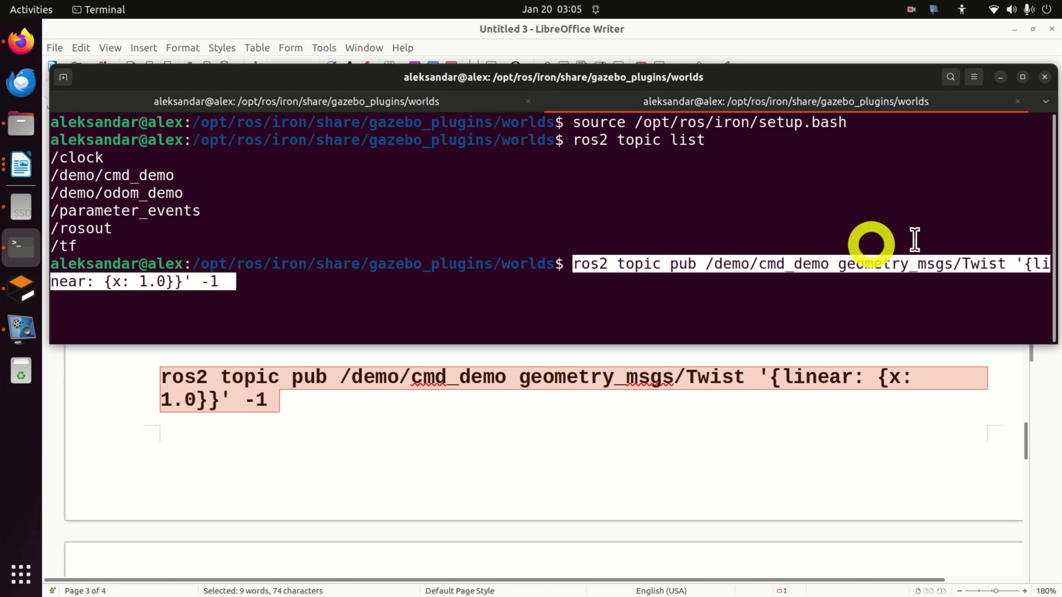
Narrow the terminal window, place it over the Gazebo scene below the robot, and run the pasted velocity command
left_click_drag(1056, 215, 719, 239)
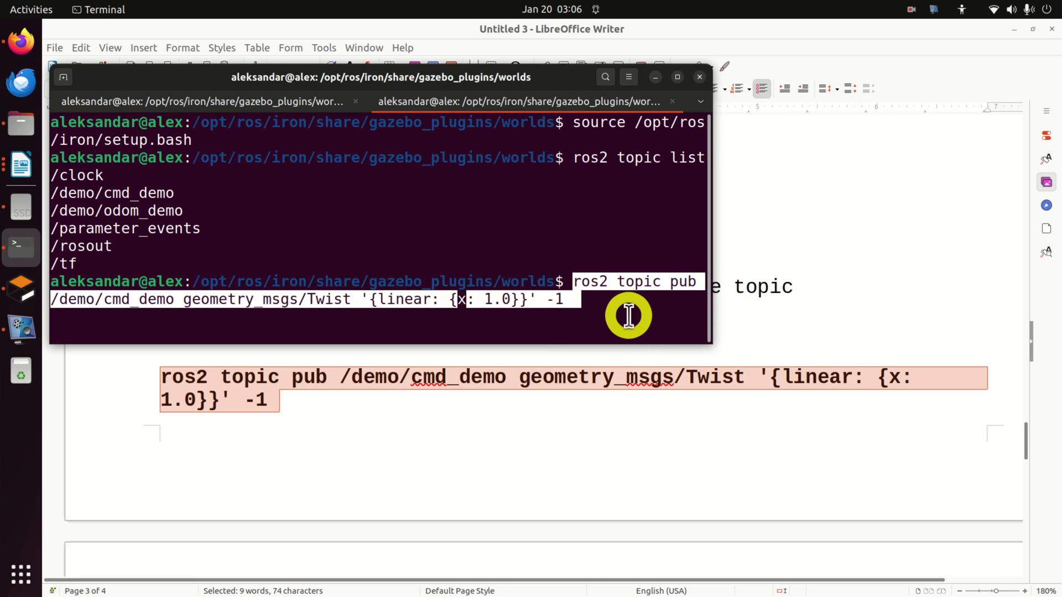
double_click(493, 299)
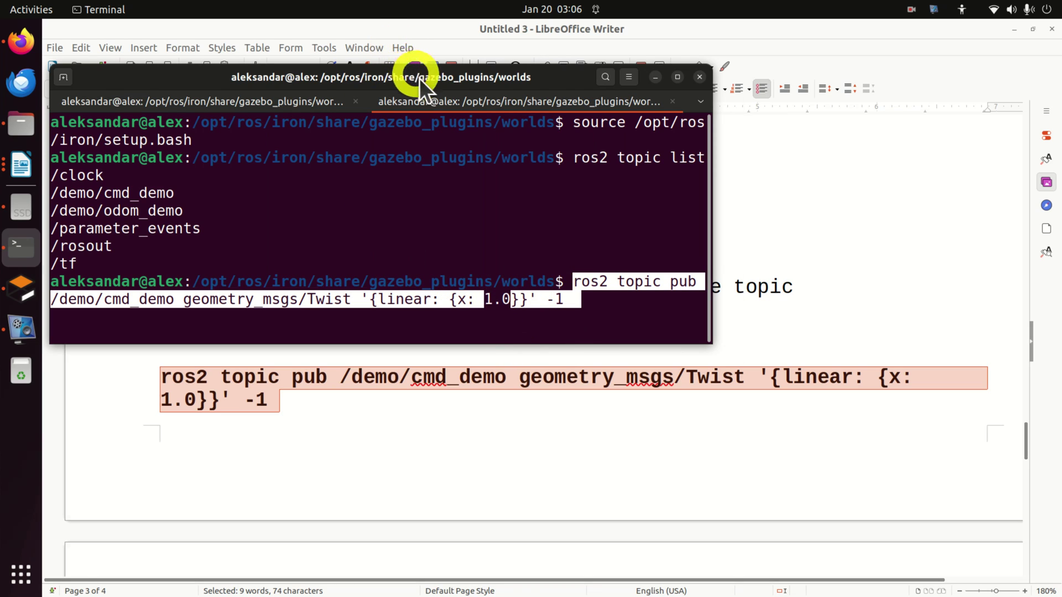
left_click_drag(419, 78, 288, 239)
left_click(22, 289)
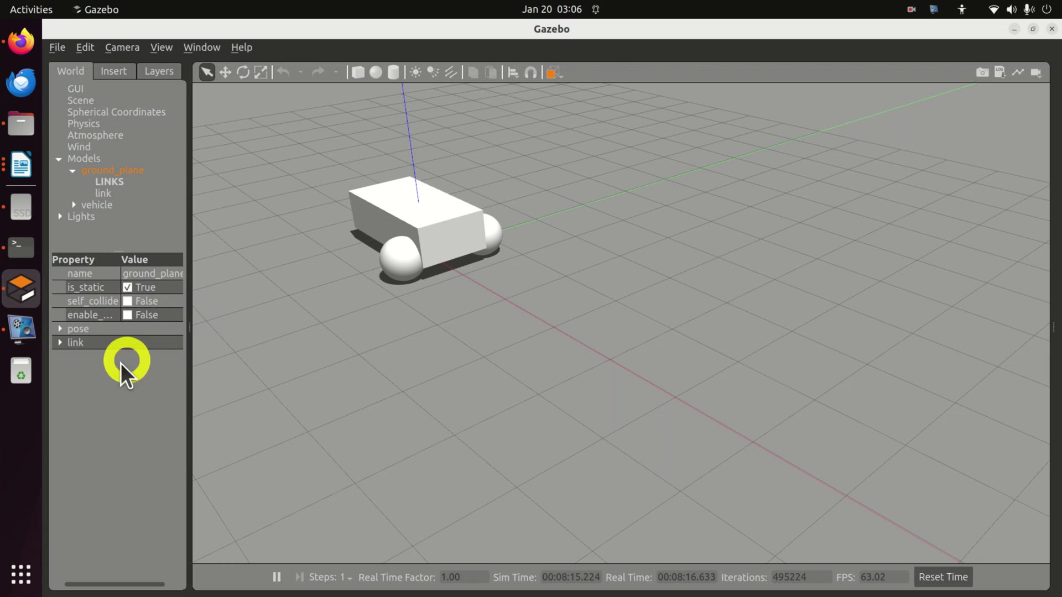
left_click(22, 254)
left_click_drag(531, 227, 535, 324)
scroll(536, 241, "down", 3)
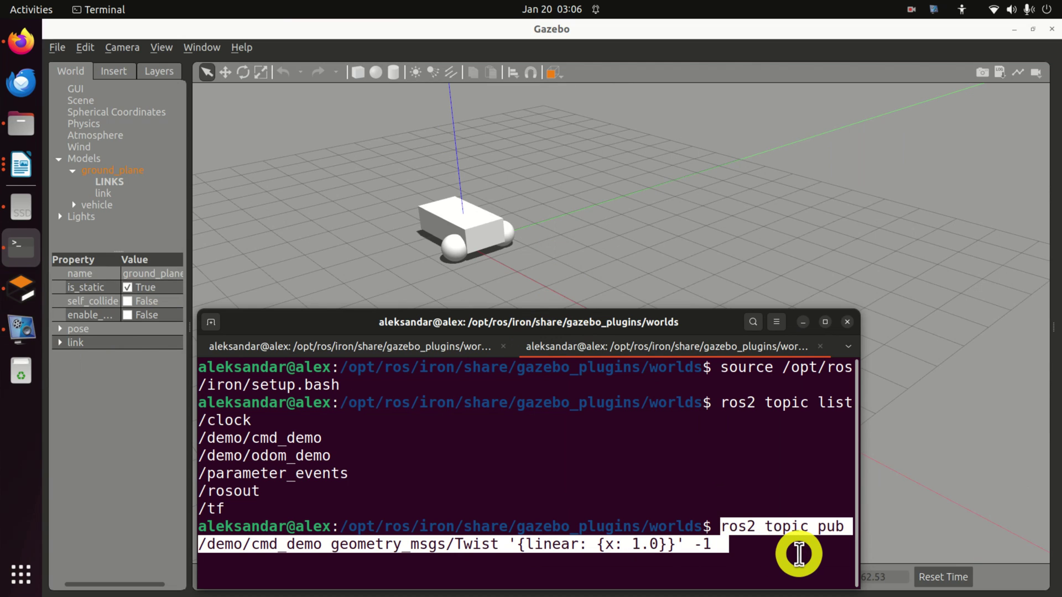
key("Return")
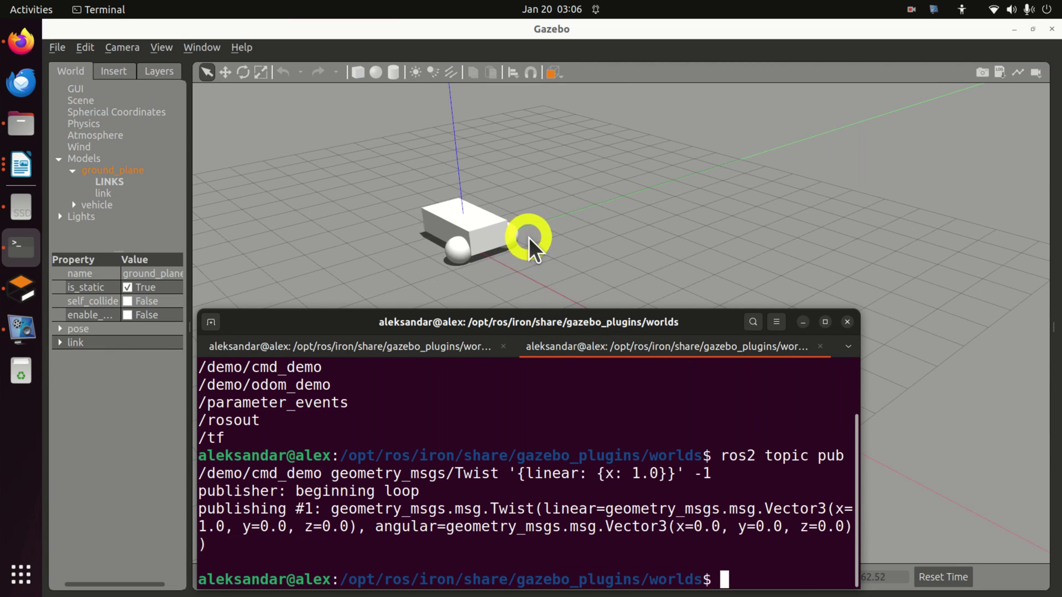
Follow the moving robot in the Gazebo scene, and recall the velocity command in the terminal with linear x set to 0.0
left_click_drag(581, 267, 588, 360)
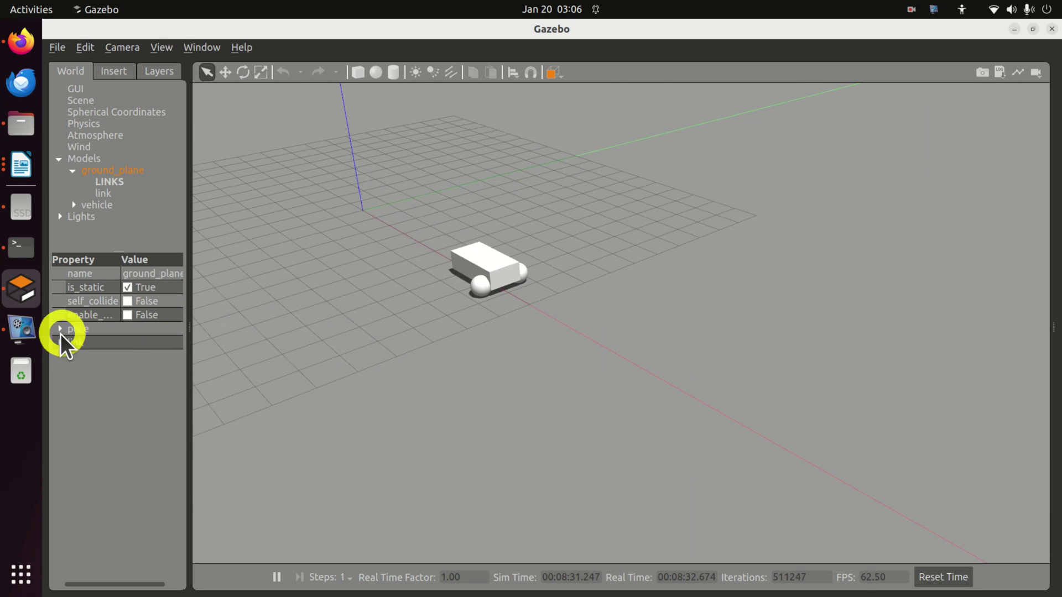
left_click(24, 253)
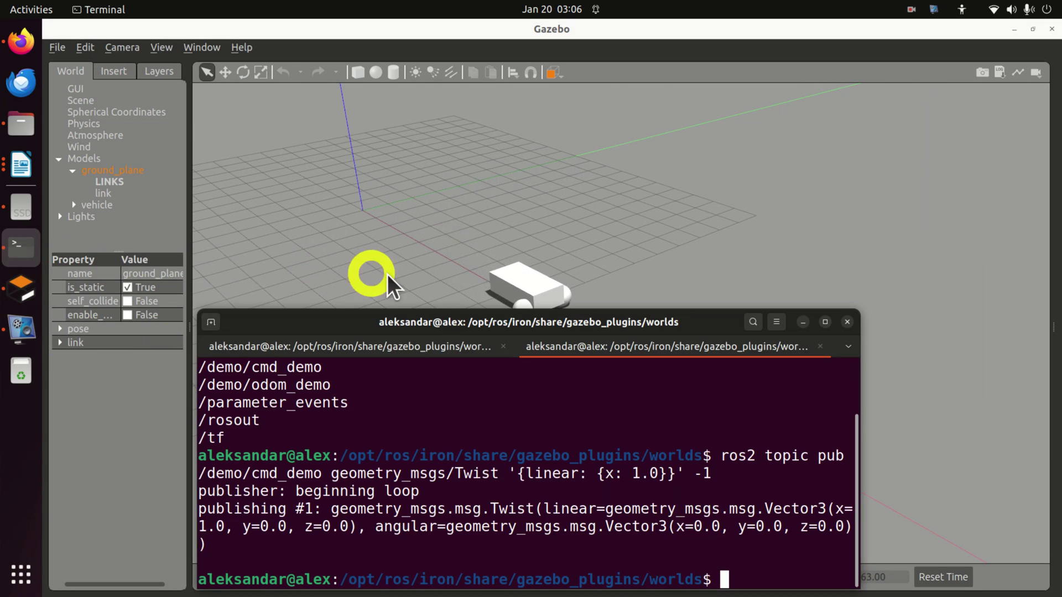
scroll(624, 260, "down", 3)
left_click(562, 231)
scroll(546, 233, "down", 2)
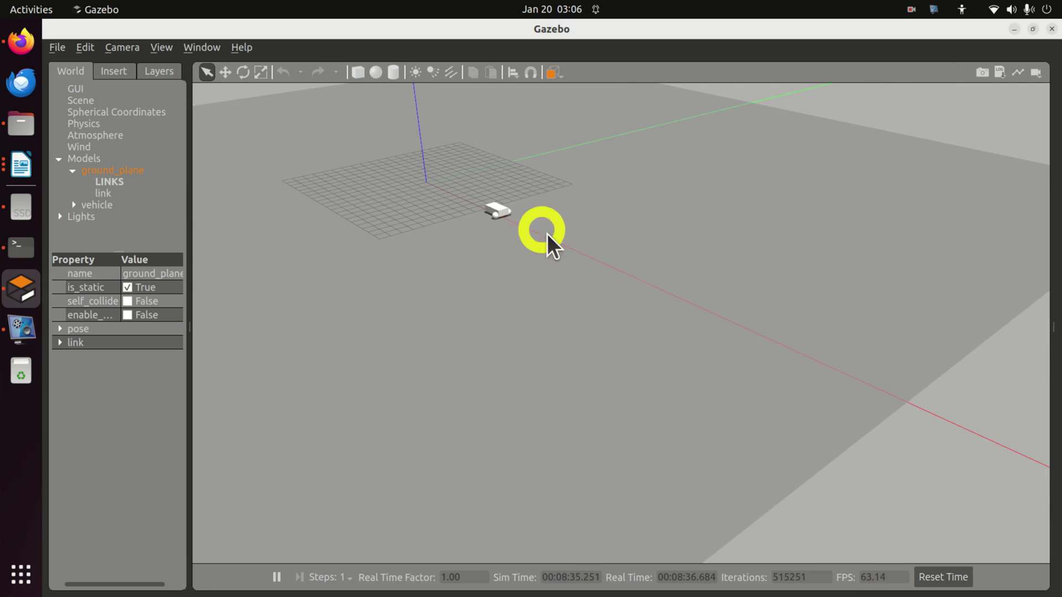
left_click(21, 250)
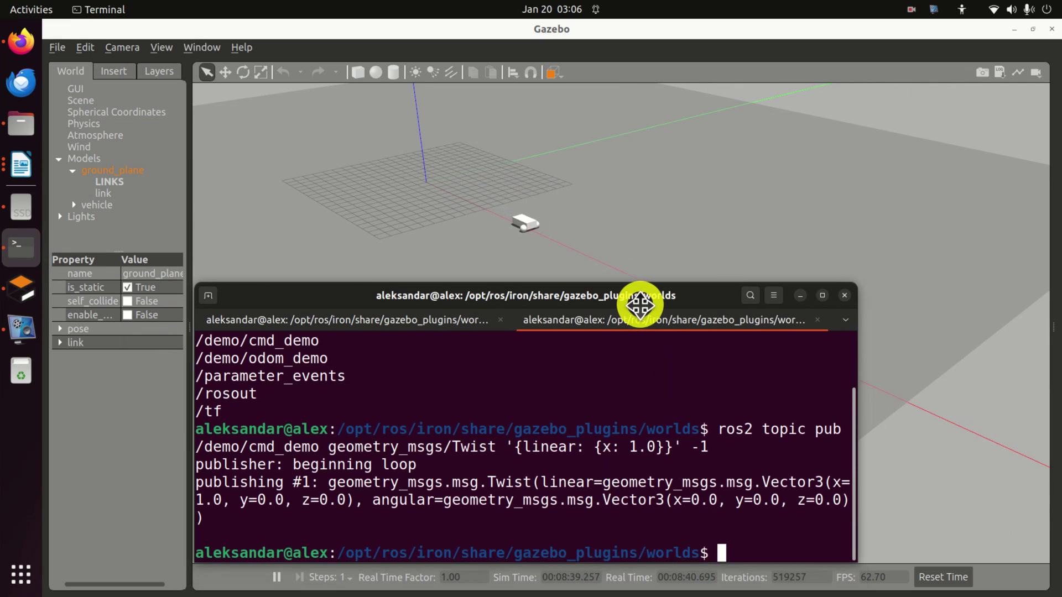
left_click_drag(642, 321, 638, 280)
key("Up")
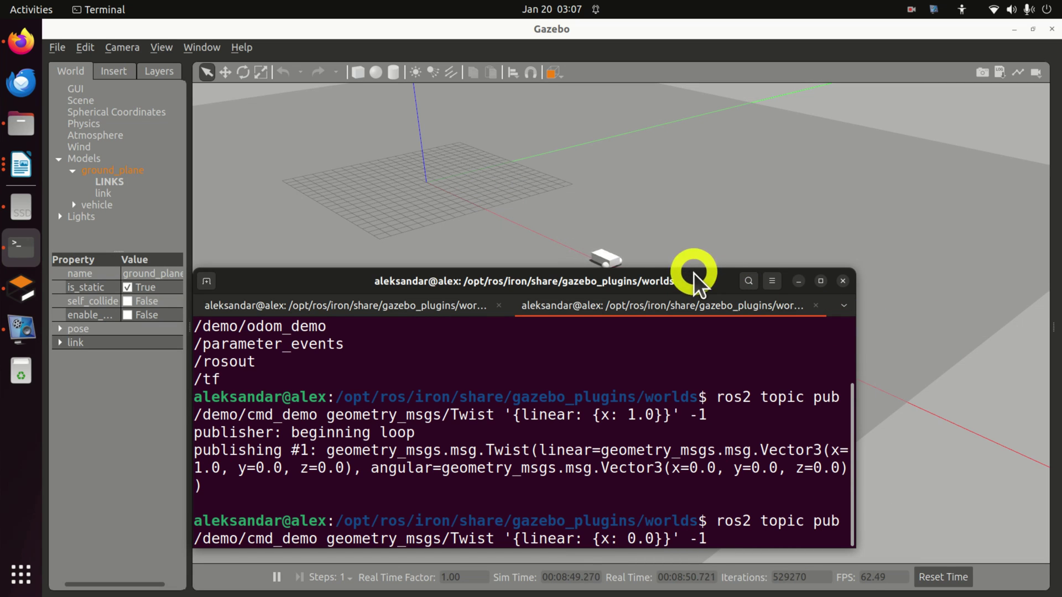
Move the terminal window clear of the robot, bring the robot into view in Gazebo, and run the prepared stop command
left_click_drag(690, 280, 541, 42)
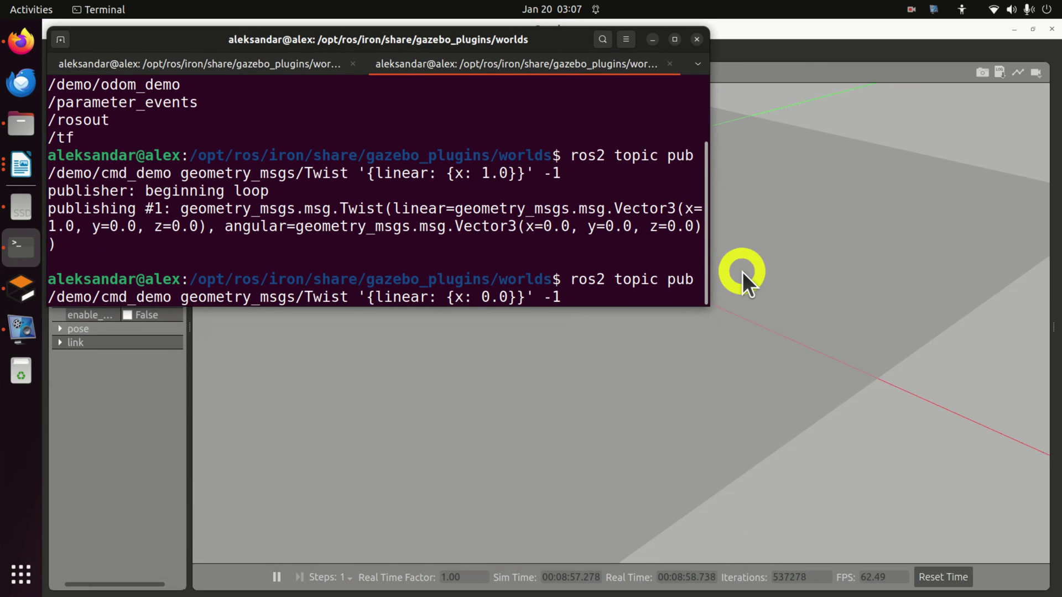
left_click(739, 395)
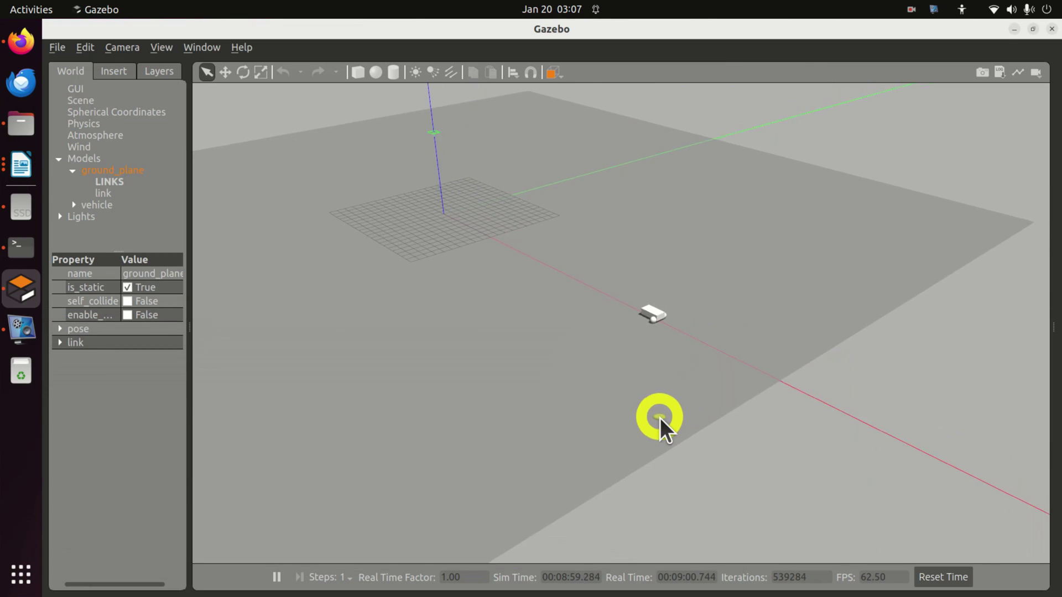
left_click_drag(660, 418, 814, 378)
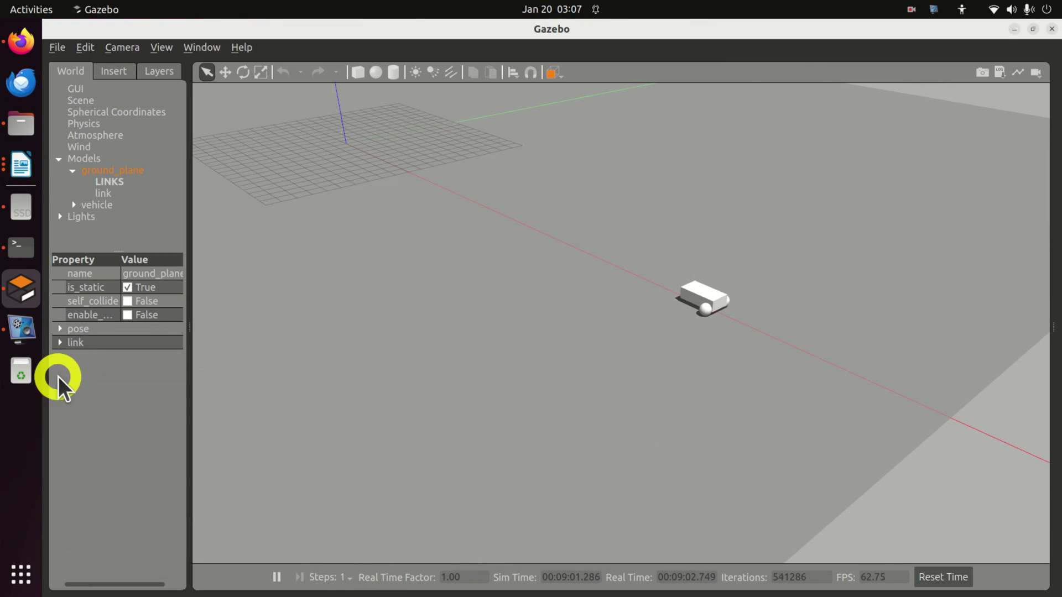
left_click(23, 244)
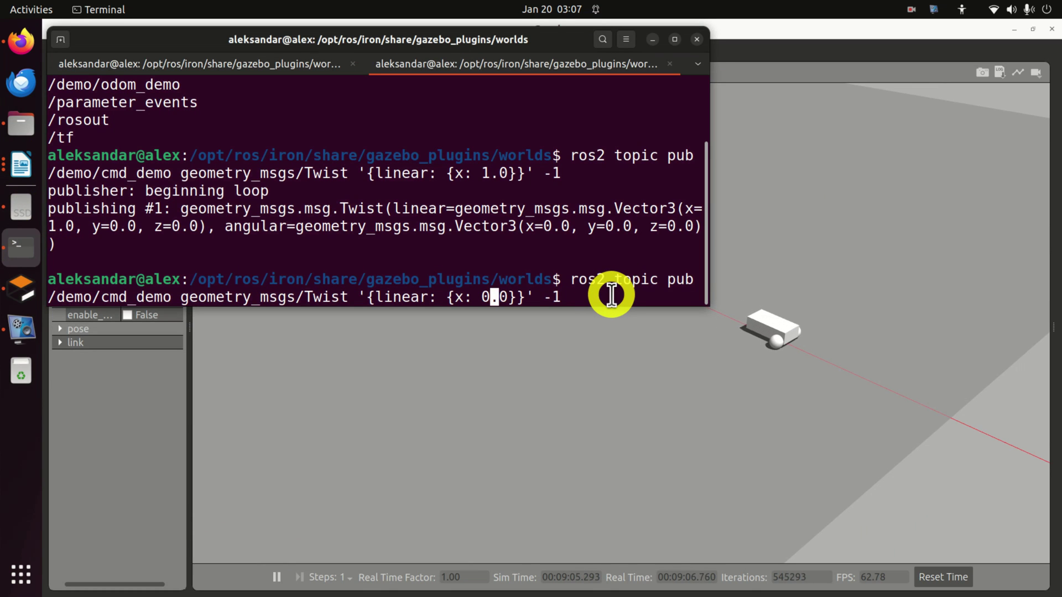
key("Return")
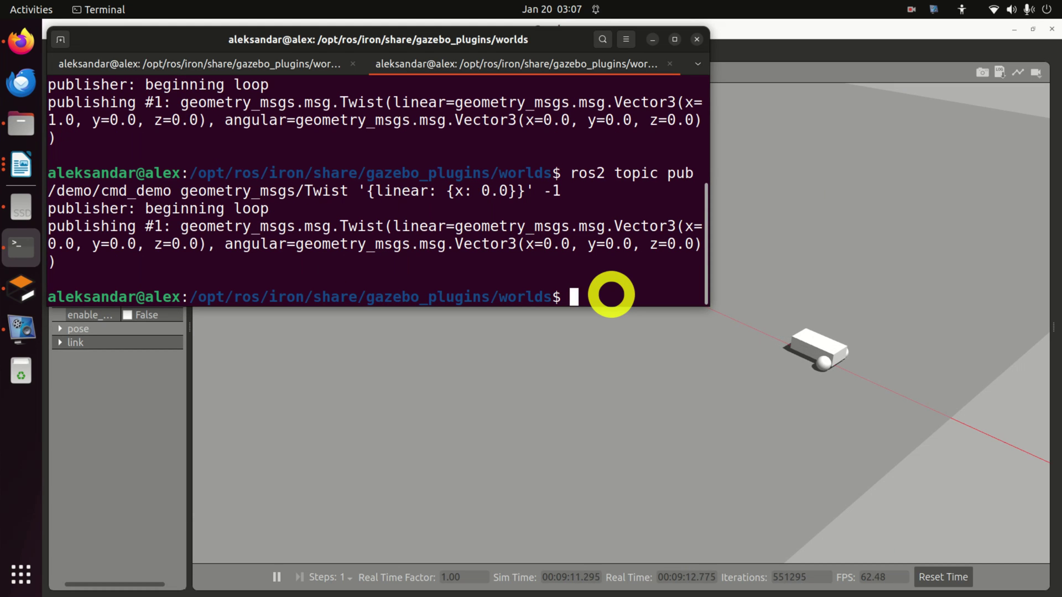
Publish the velocity command to /demo/cmd_demo again with linear x set to 1
key("Up")
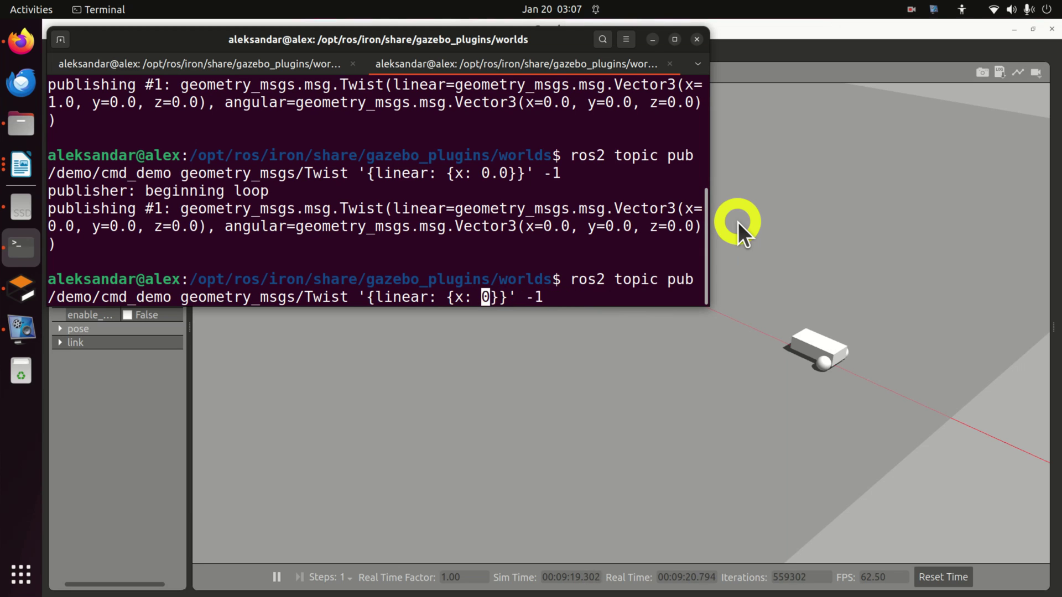
type("1")
key("Return")
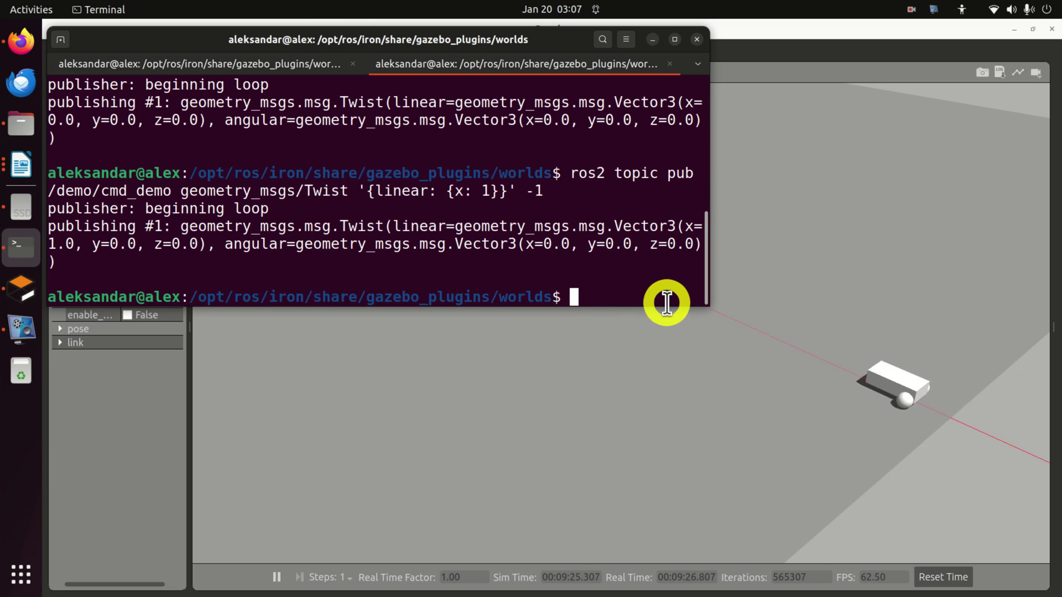
Publish the velocity command to /demo/cmd_demo again with linear x changed to -1 to drive the robot backwards
scroll(982, 380, "down", 2)
middle_click_drag(982, 387, 802, 372)
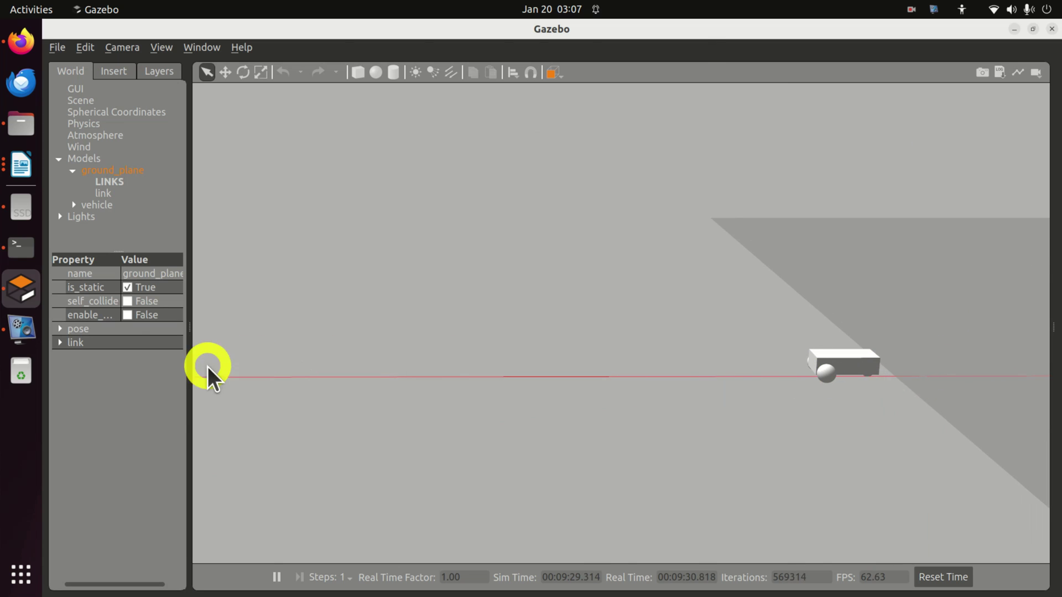
left_click(21, 247)
key("Up")
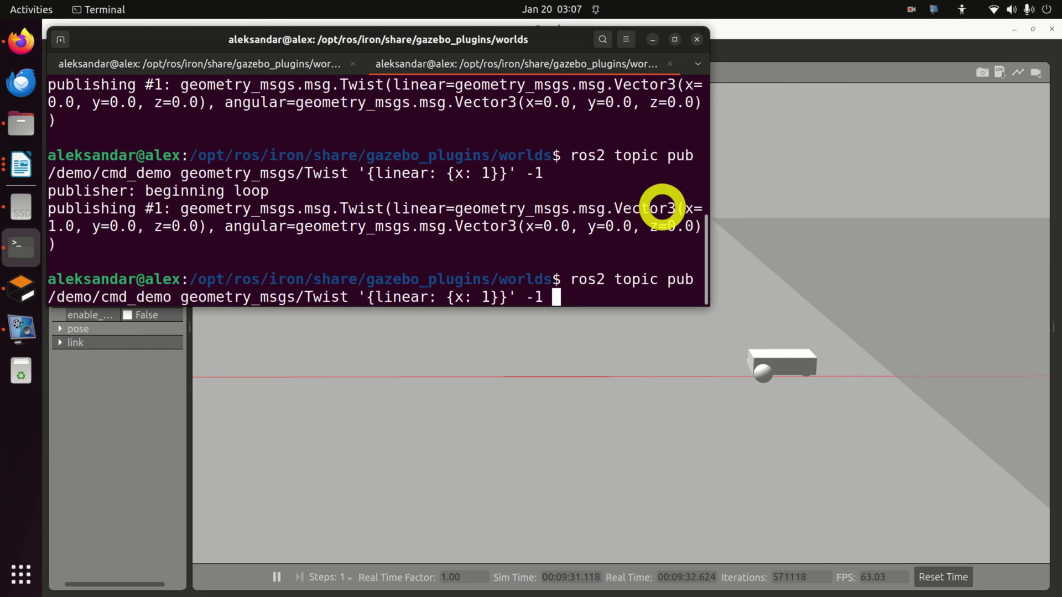
key("Left")
key("Left")
key("Left")
key("Left")
key("Left")
key("Left")
key("Left")
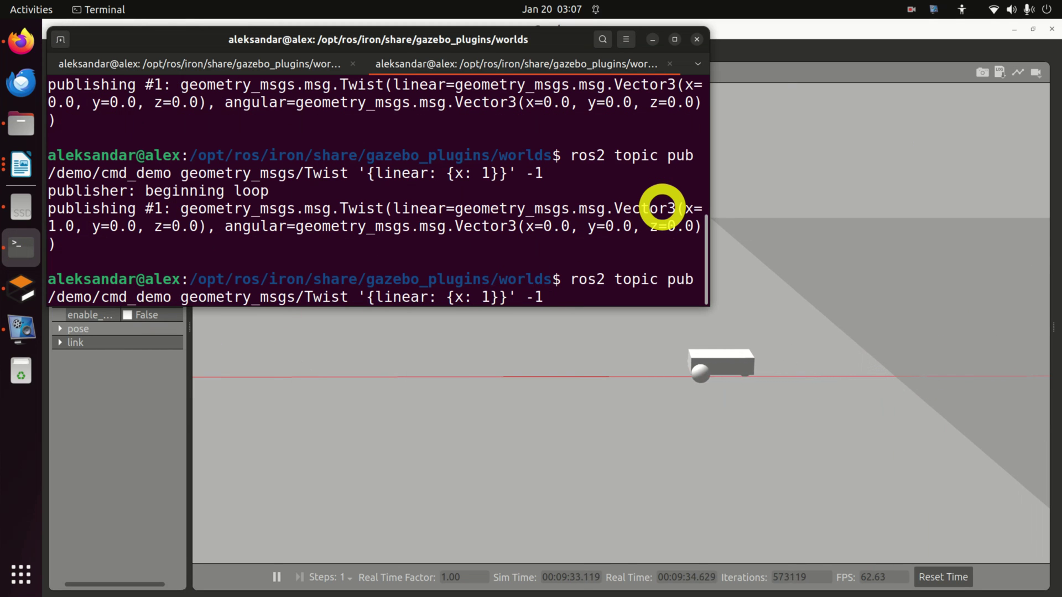
type("-")
key("Return")
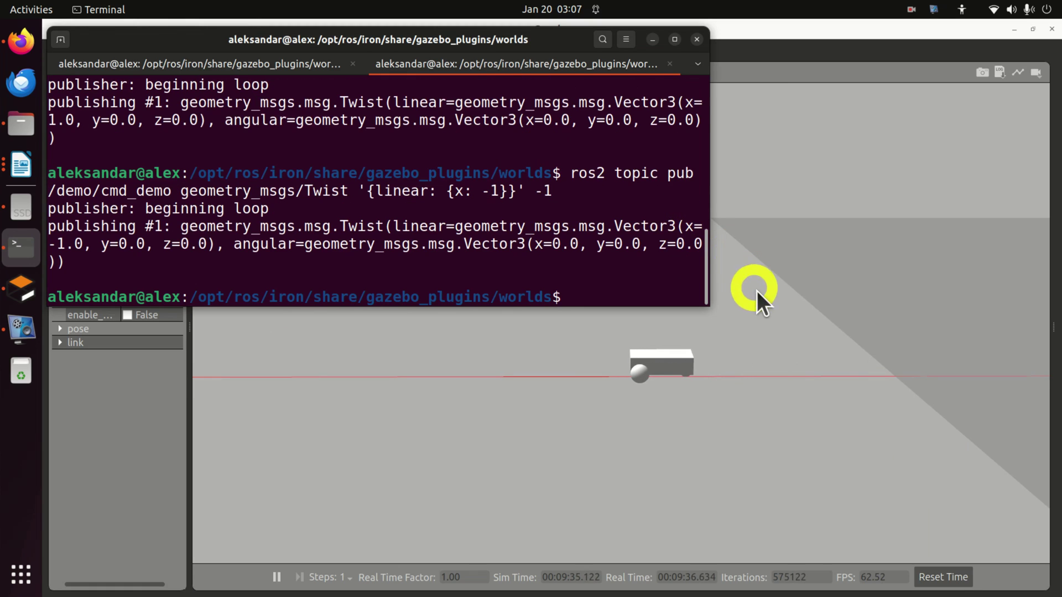
Follow the reversing robot in the Gazebo scene
scroll(760, 381, "down", 5)
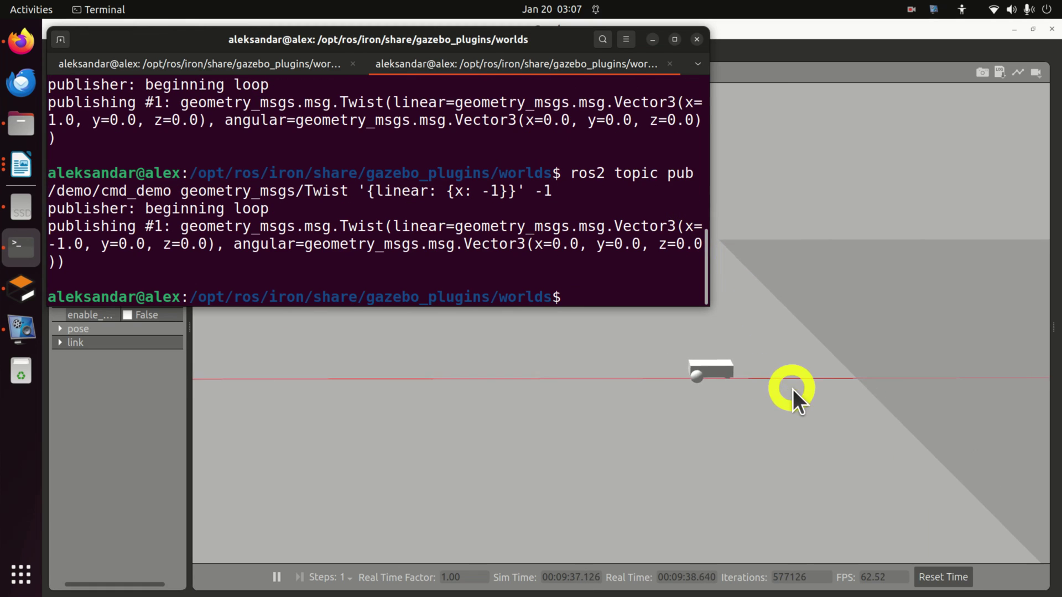
left_click_drag(931, 396, 728, 443)
scroll(486, 410, "down", 5)
scroll(786, 473, "up", 5)
left_click(23, 289)
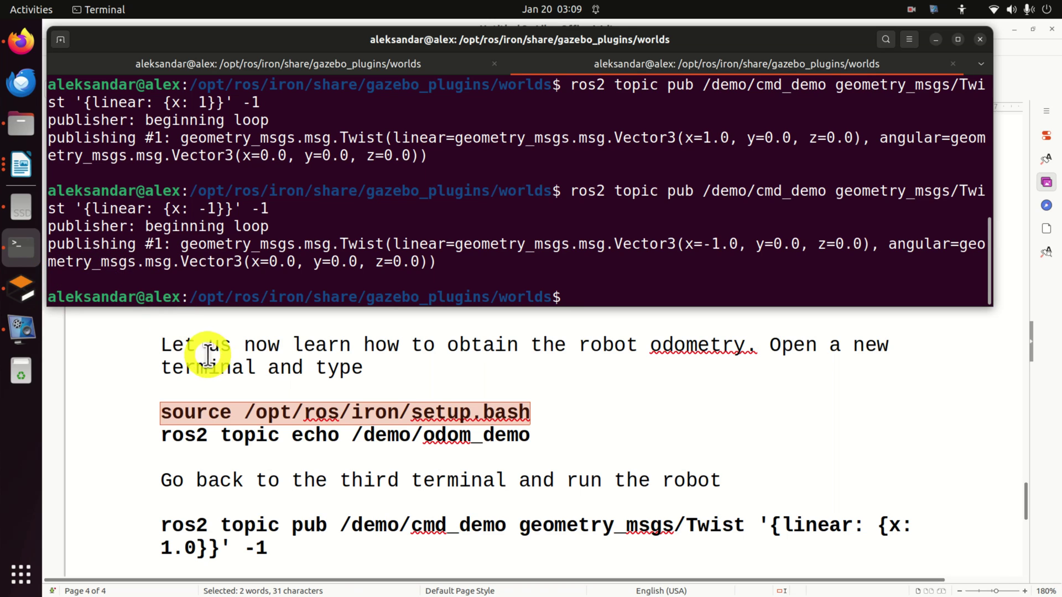
Open a third terminal tab and run source /opt/ros/iron/setup.bash in it
left_click(62, 42)
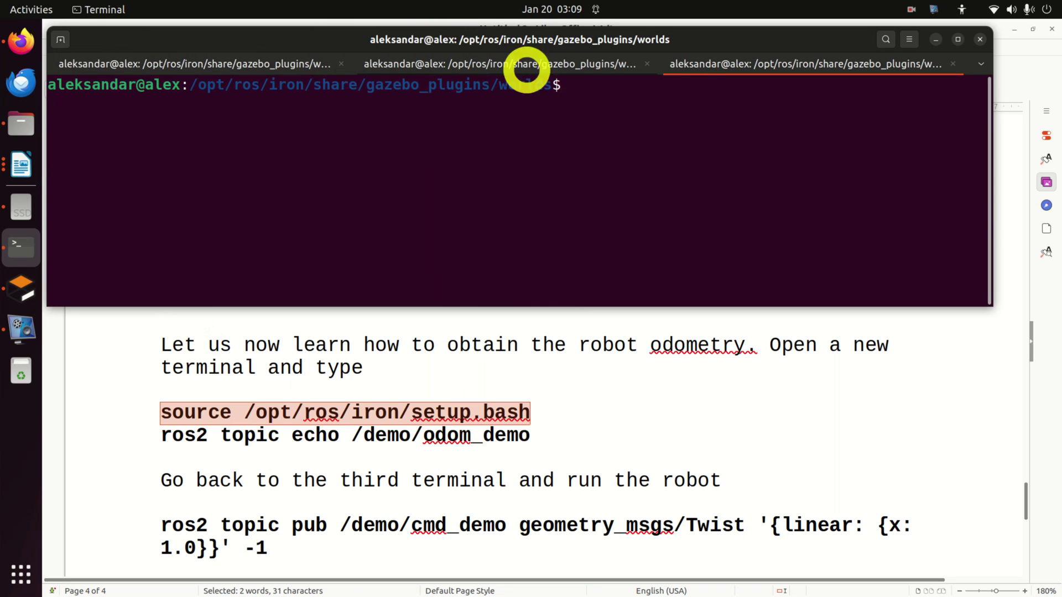
right_click(634, 98)
left_click(666, 140)
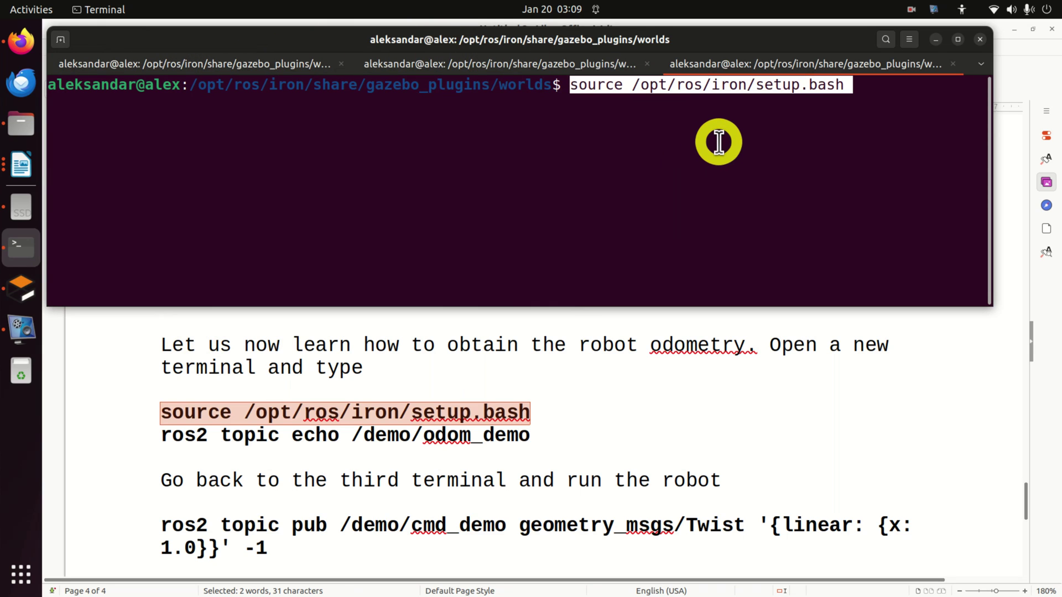
key("Return")
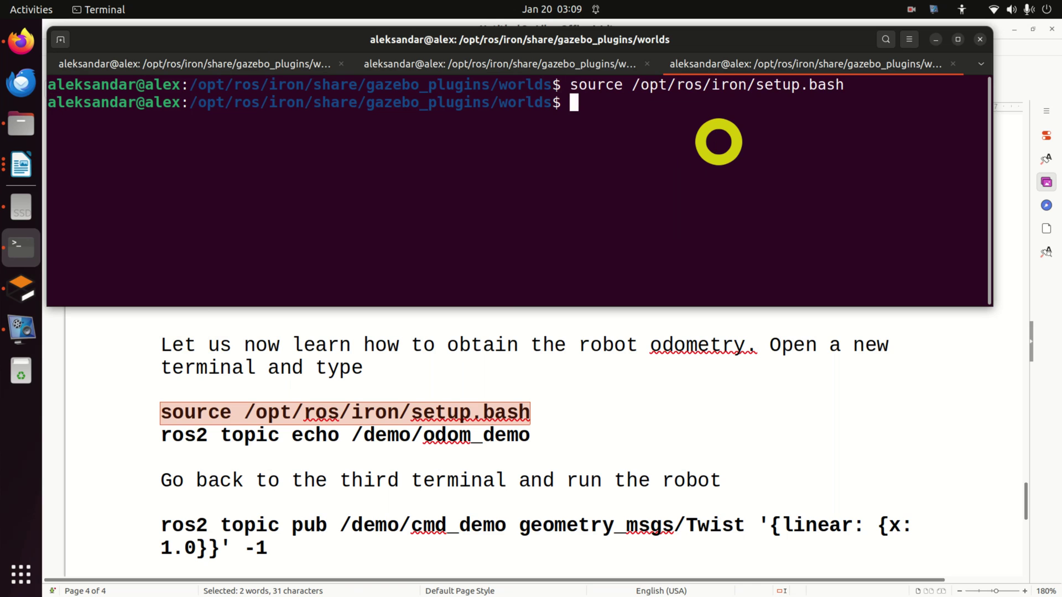
Copy ros2 topic echo /demo/odom_demo from the Writer document, run it in the new terminal tab, and rerun it after interrupting the output
left_click(546, 412)
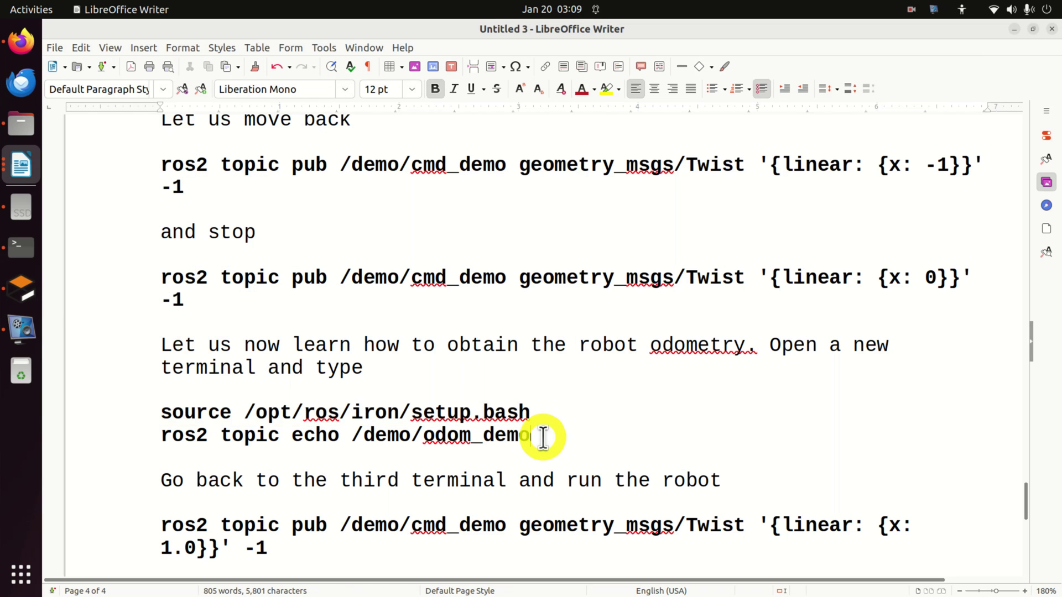
left_click_drag(540, 435, 159, 432)
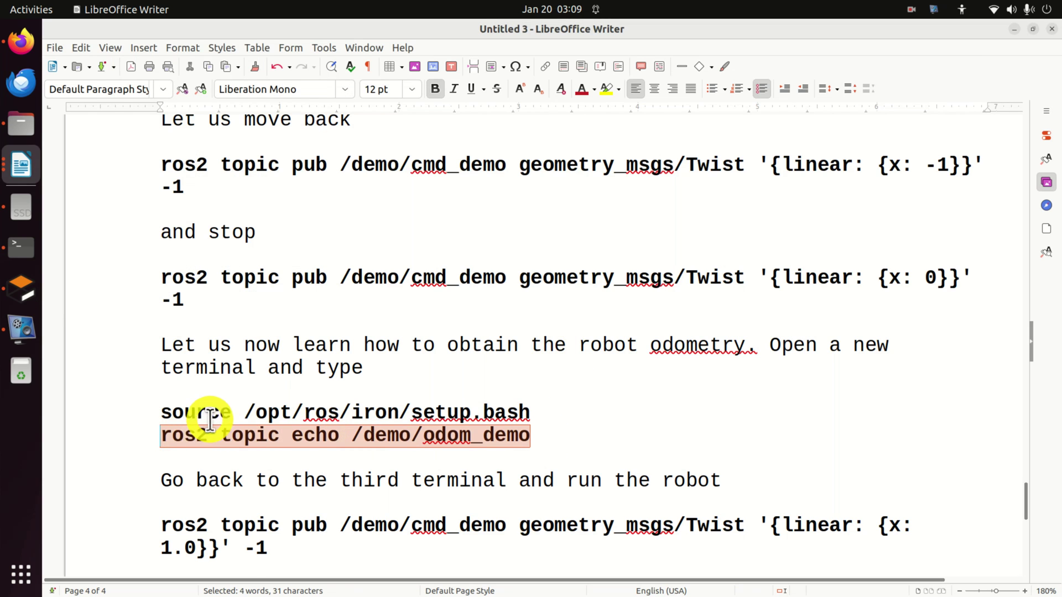
key("alt+Tab")
right_click(623, 109)
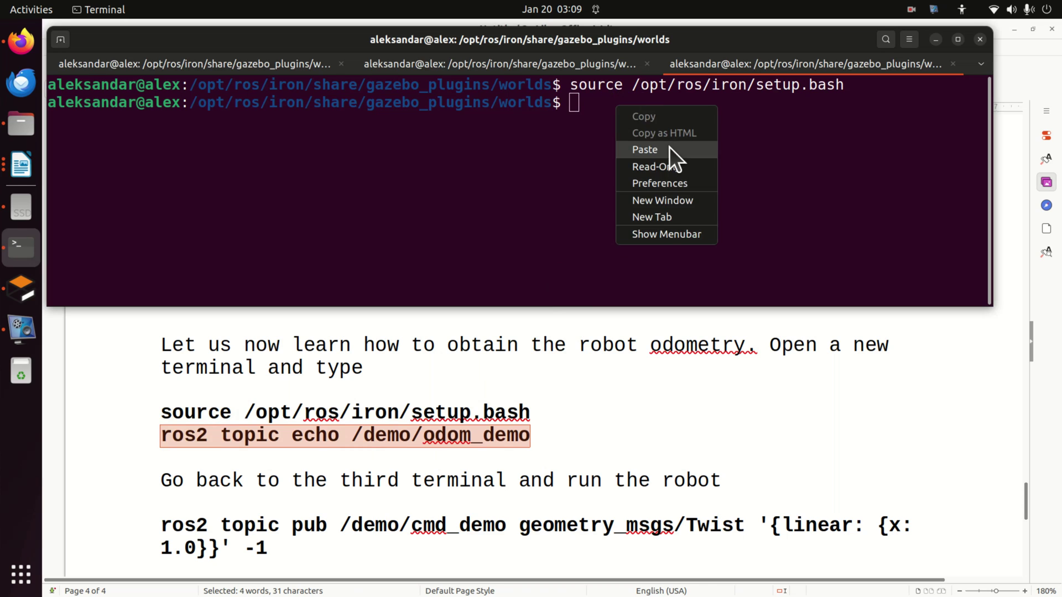
left_click(669, 147)
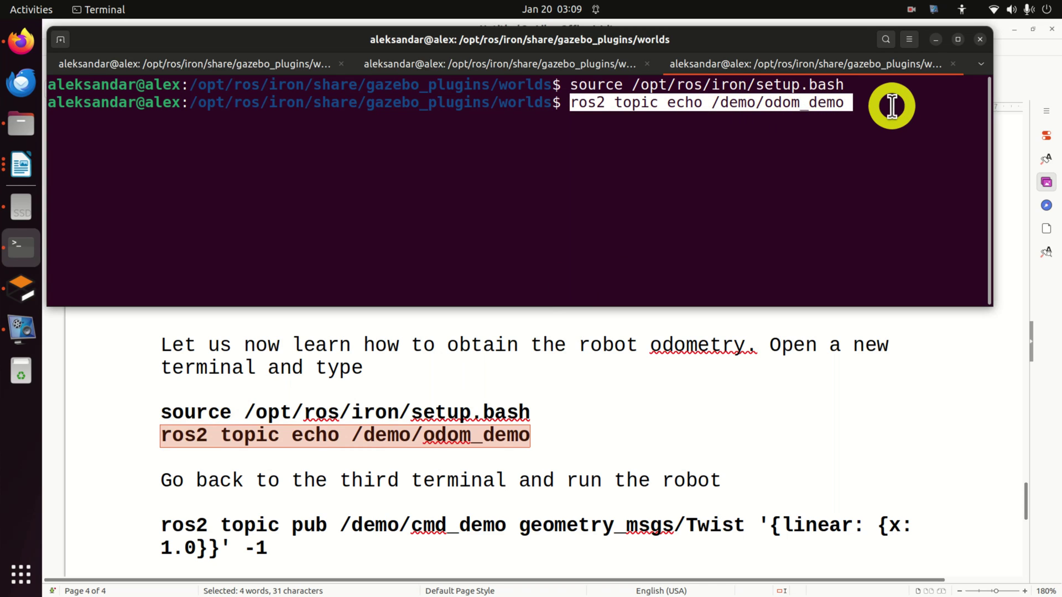
key("Return")
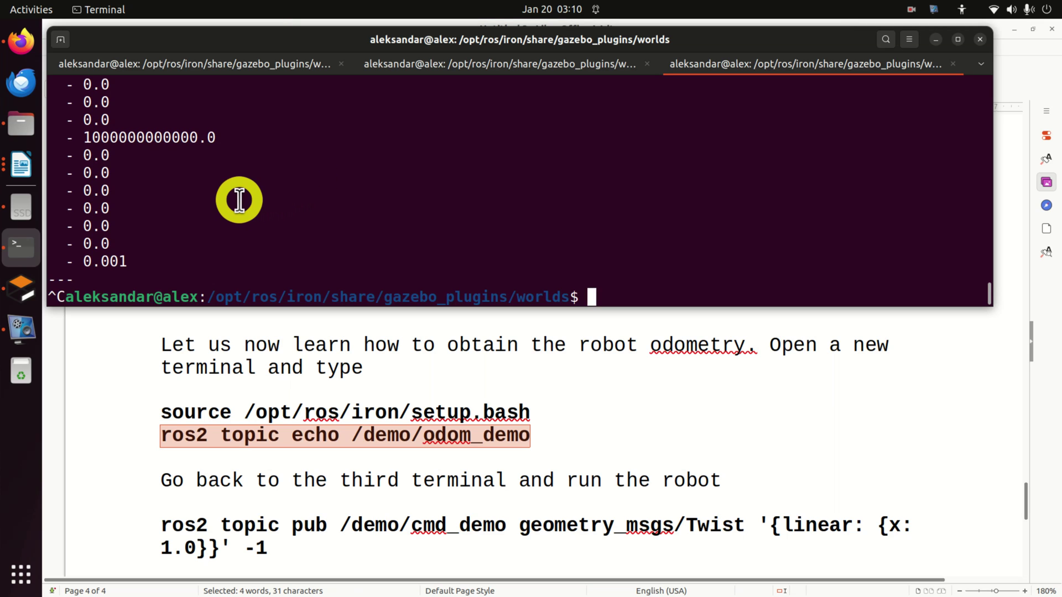
key("Up")
key("Return")
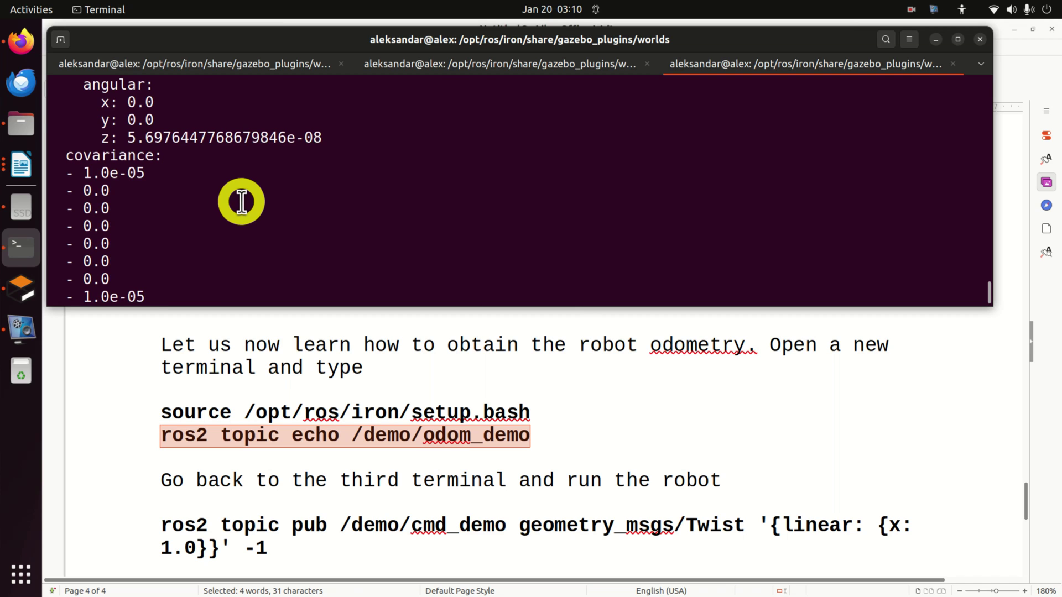
Examine the linear and angular velocity components in the twist section of the odometry output
scroll(242, 201, "up", 3)
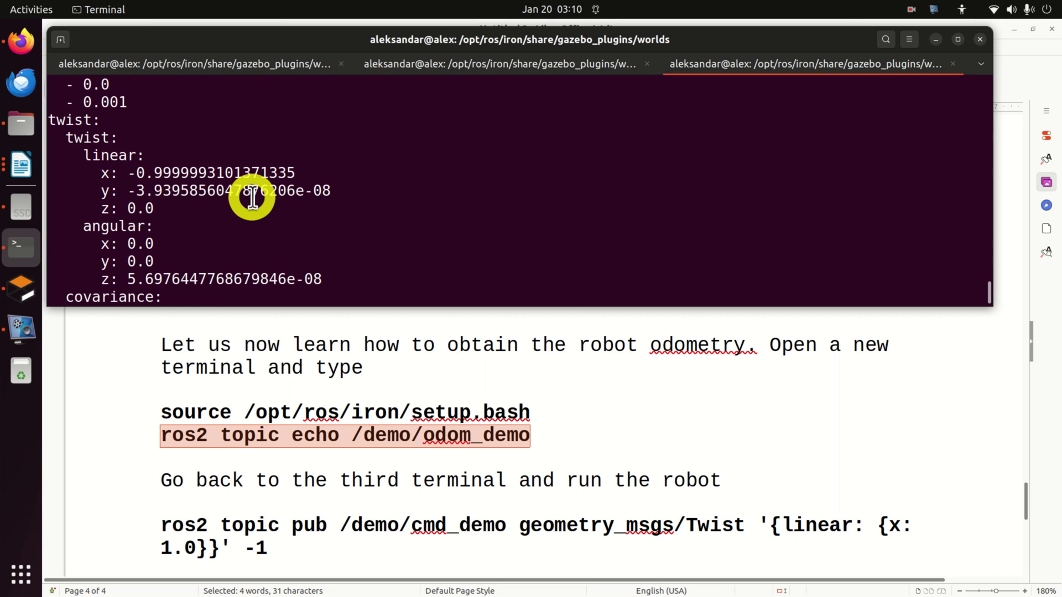
scroll(262, 192, "down", 1)
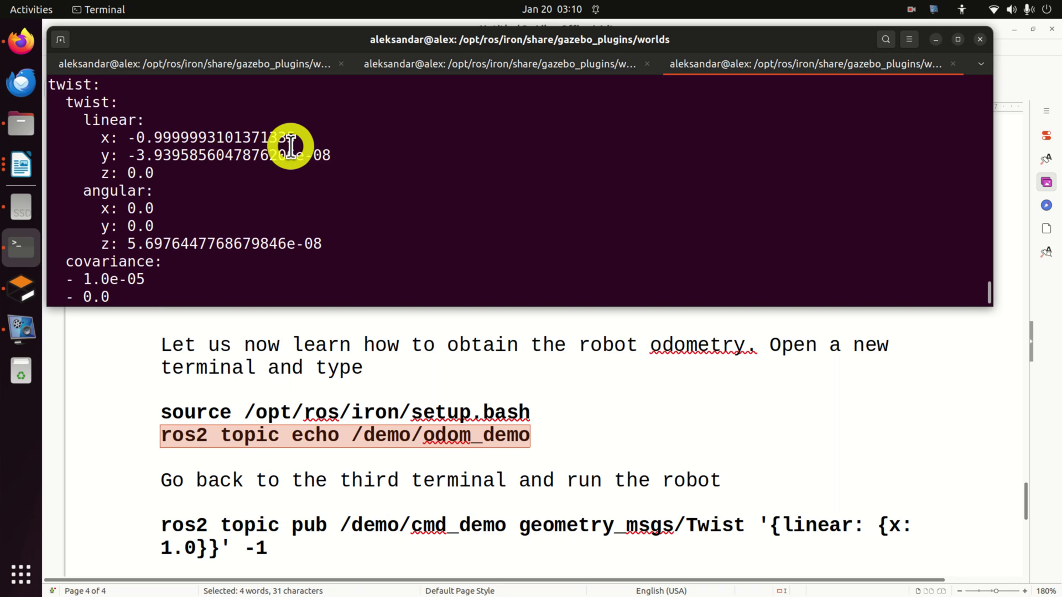
scroll(266, 152, "up", 1)
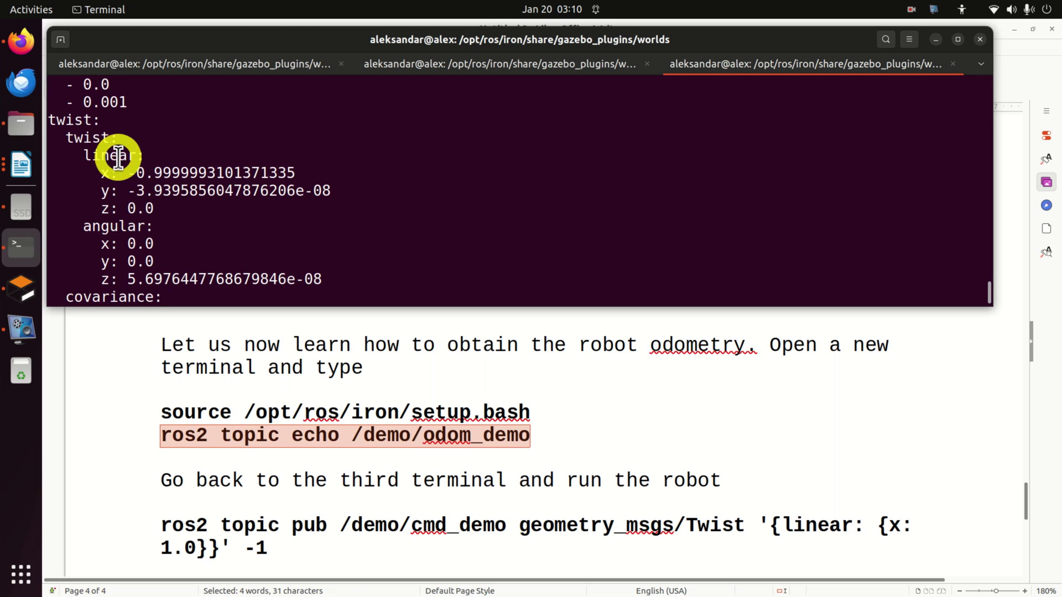
double_click(147, 172)
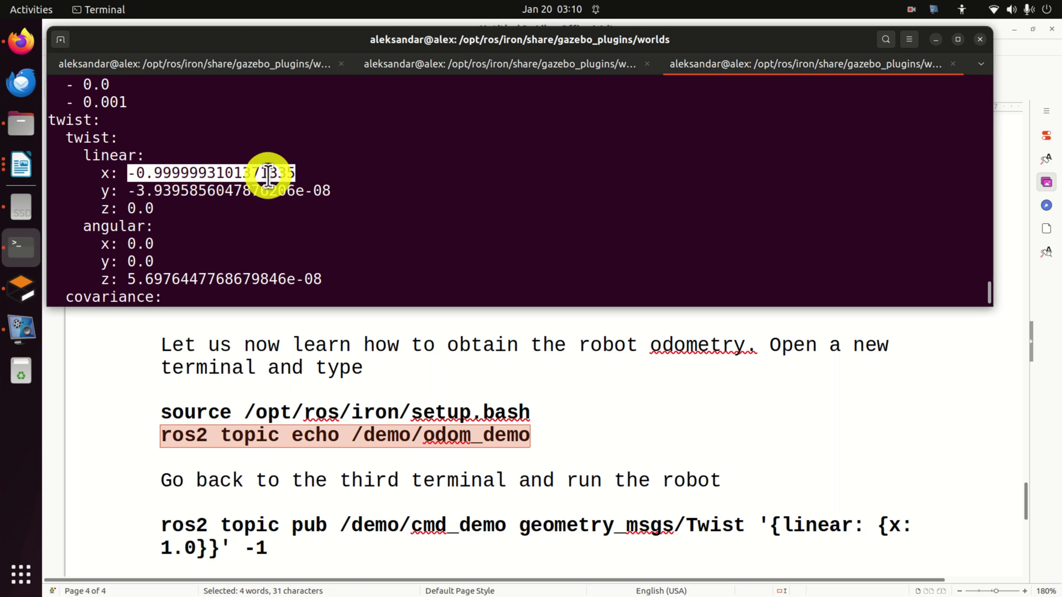
double_click(283, 190)
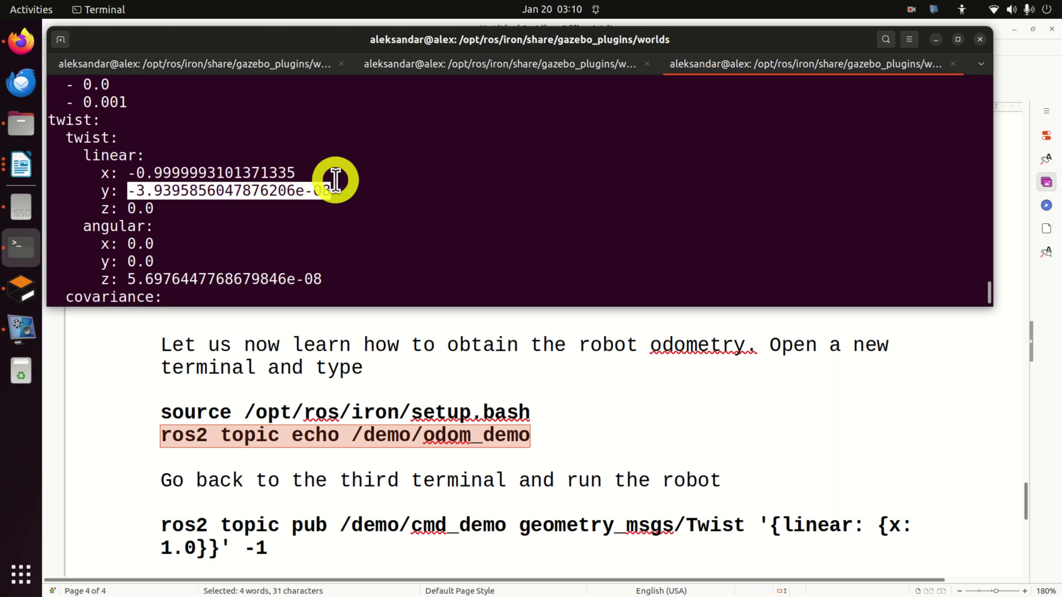
double_click(244, 173)
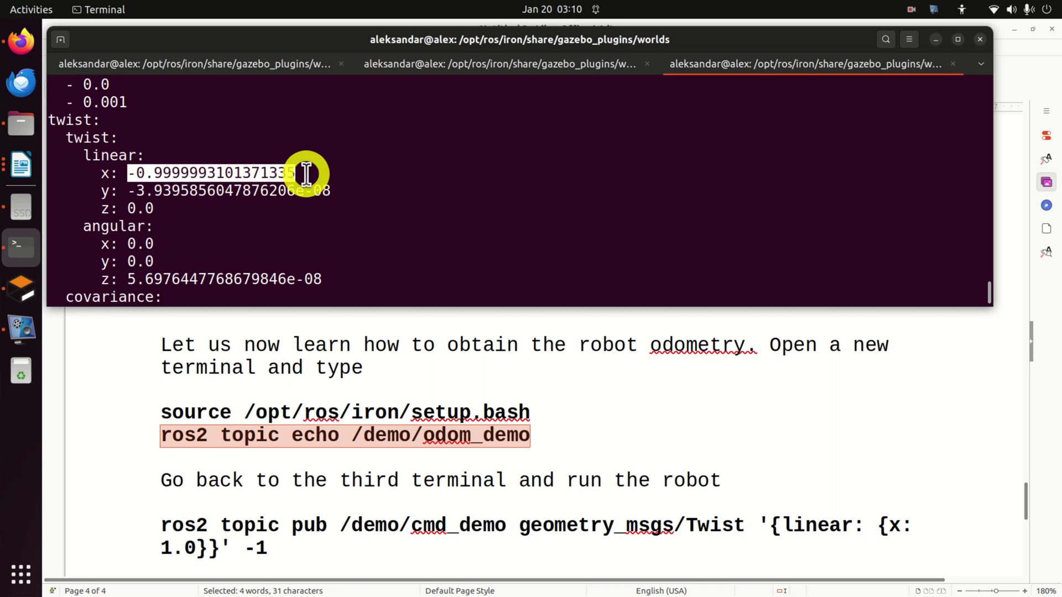
scroll(249, 174, "down", 1)
double_click(141, 173)
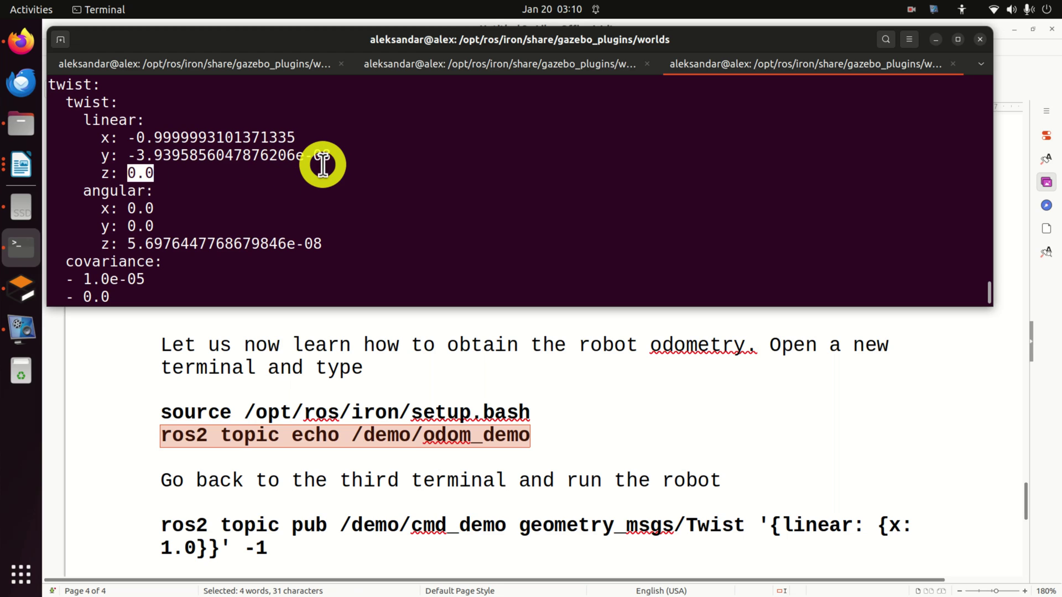
double_click(141, 208)
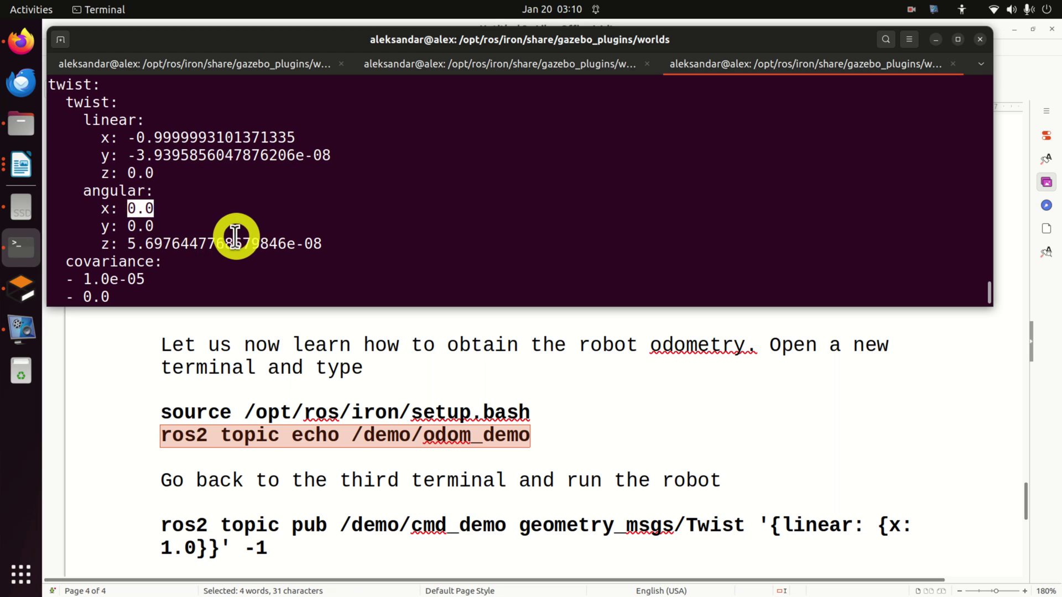
double_click(236, 239)
left_click(149, 216)
scroll(161, 223, "down", 1)
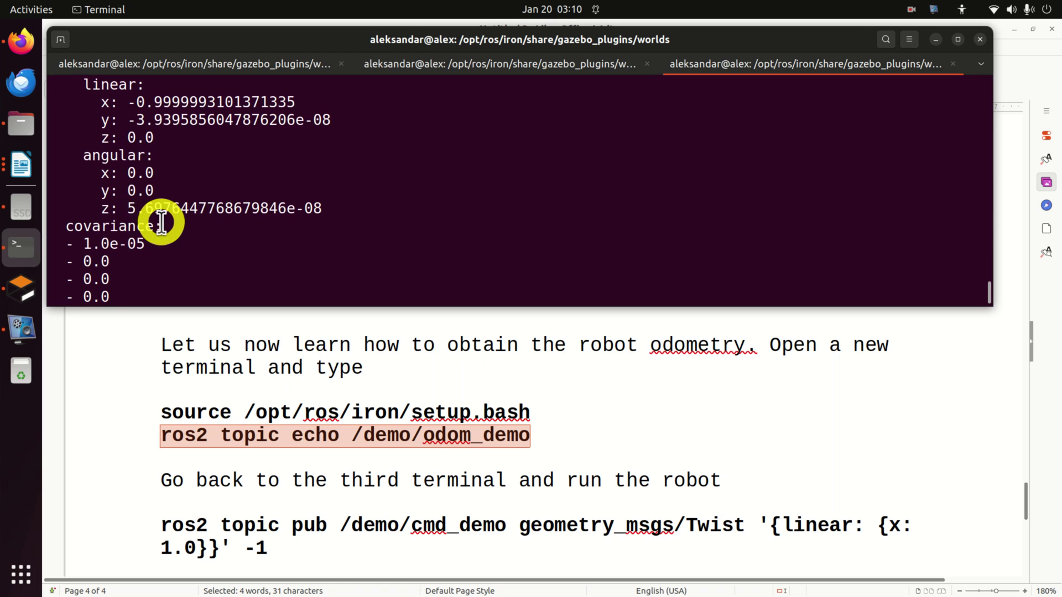
Review the covariance entries listed under the twist section of the odometry message
double_click(119, 243)
scroll(238, 233, "down", 3)
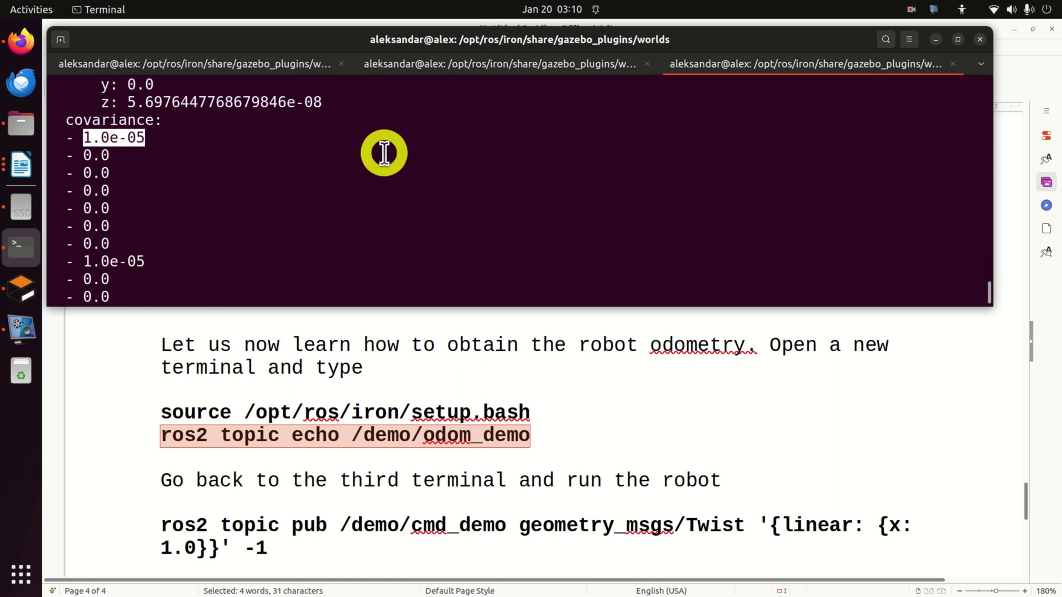
scroll(384, 153, "down", 2)
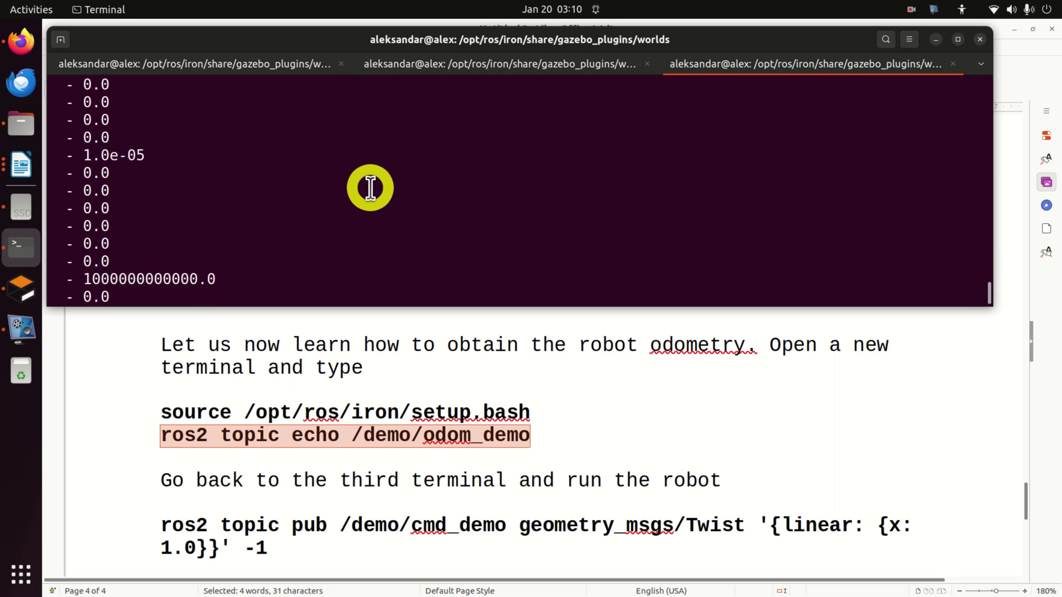
scroll(365, 189, "up", 4)
scroll(366, 197, "down", 1)
scroll(365, 197, "up", 5)
scroll(368, 195, "down", 11)
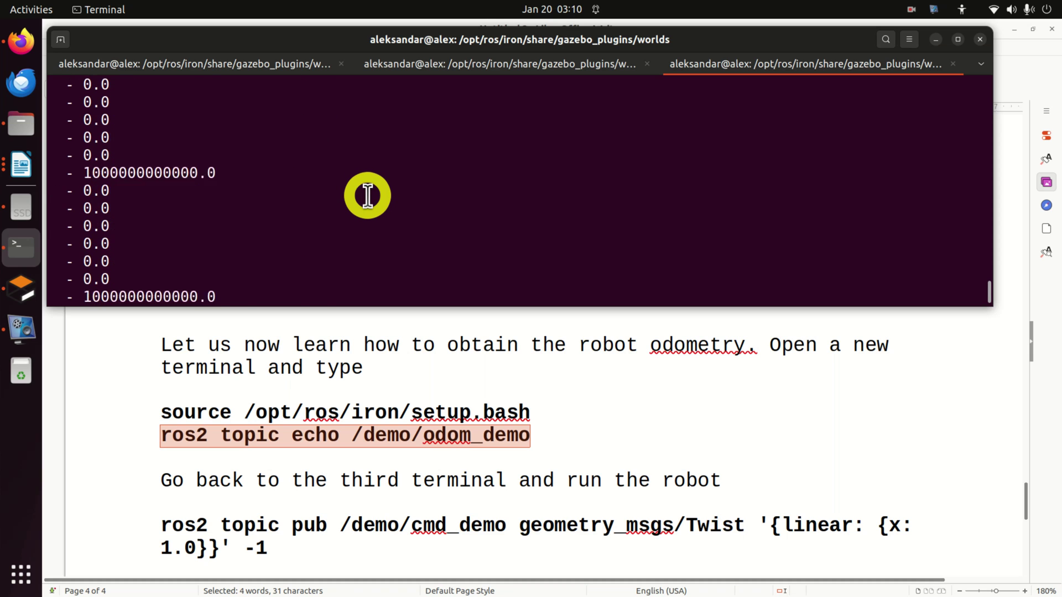
Examine the robot's position coordinates and orientation quaternion in the pose section of the odometry message
scroll(367, 195, "up", 10)
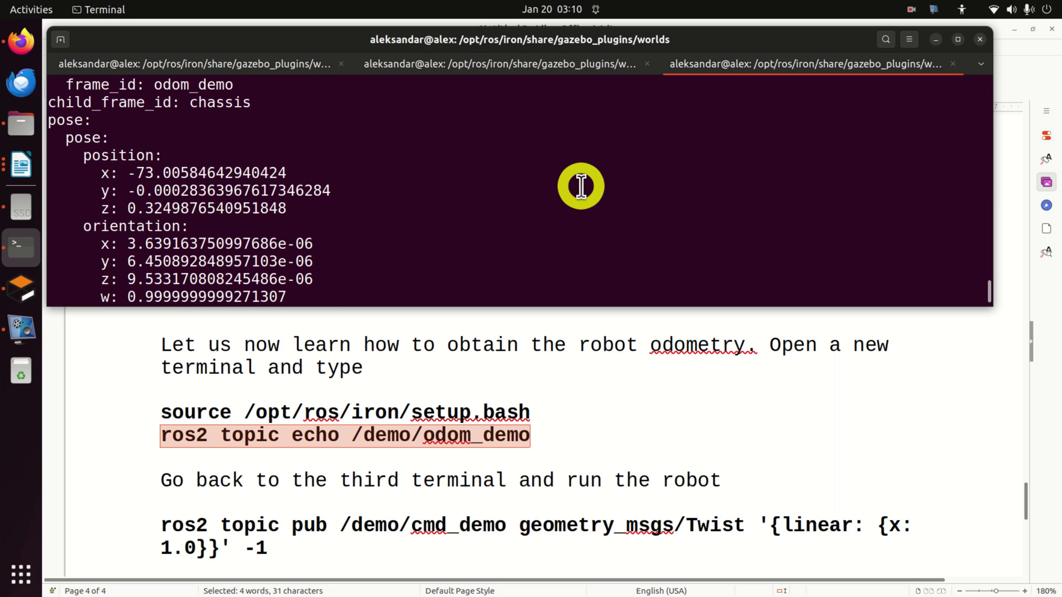
left_click_drag(296, 206, 75, 173)
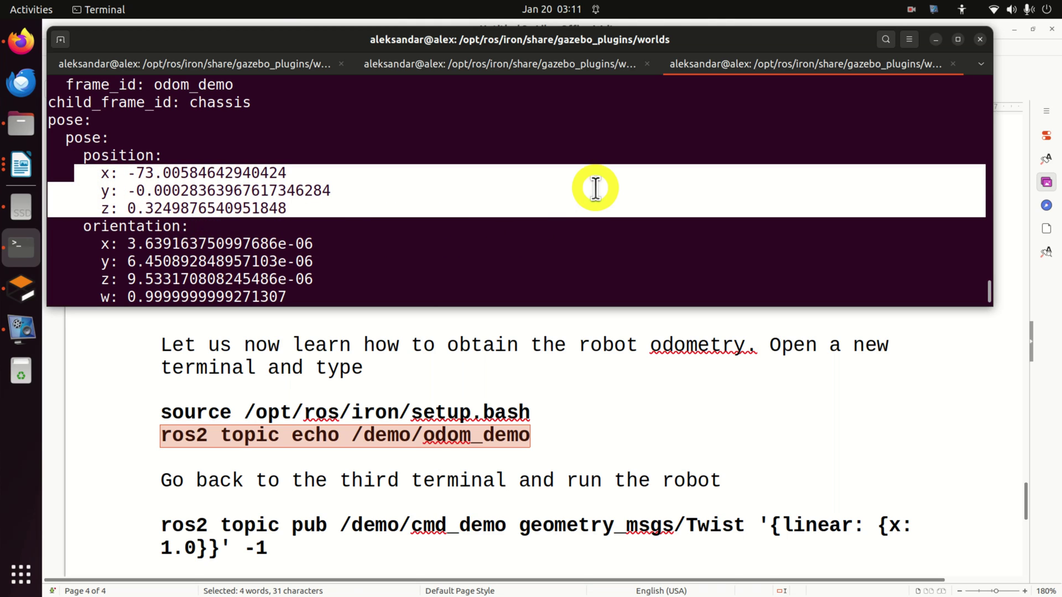
left_click(273, 247)
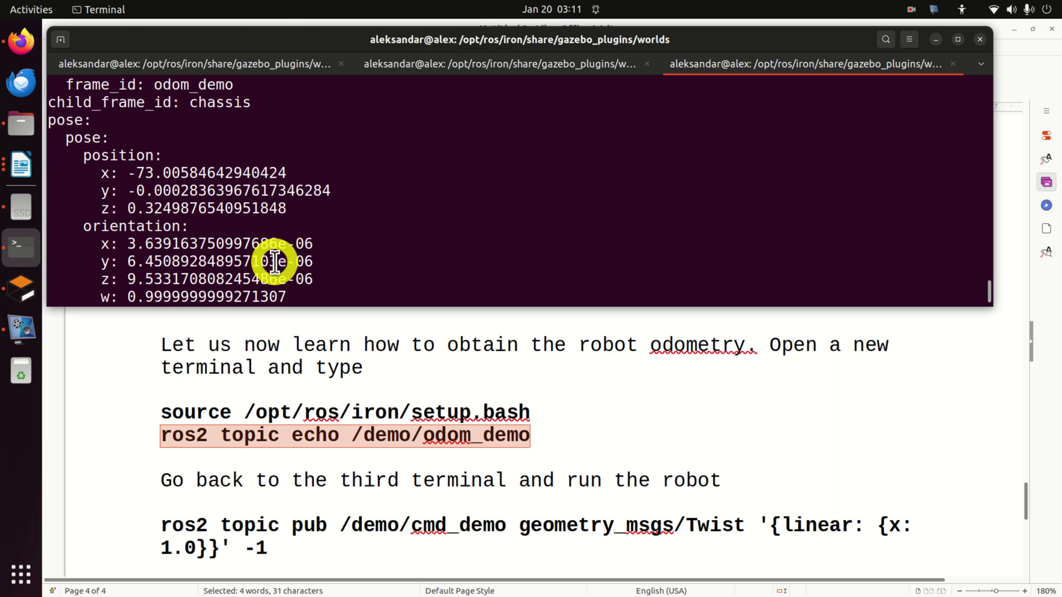
double_click(277, 262)
left_click(281, 264)
double_click(282, 263)
scroll(289, 261, "down", 1)
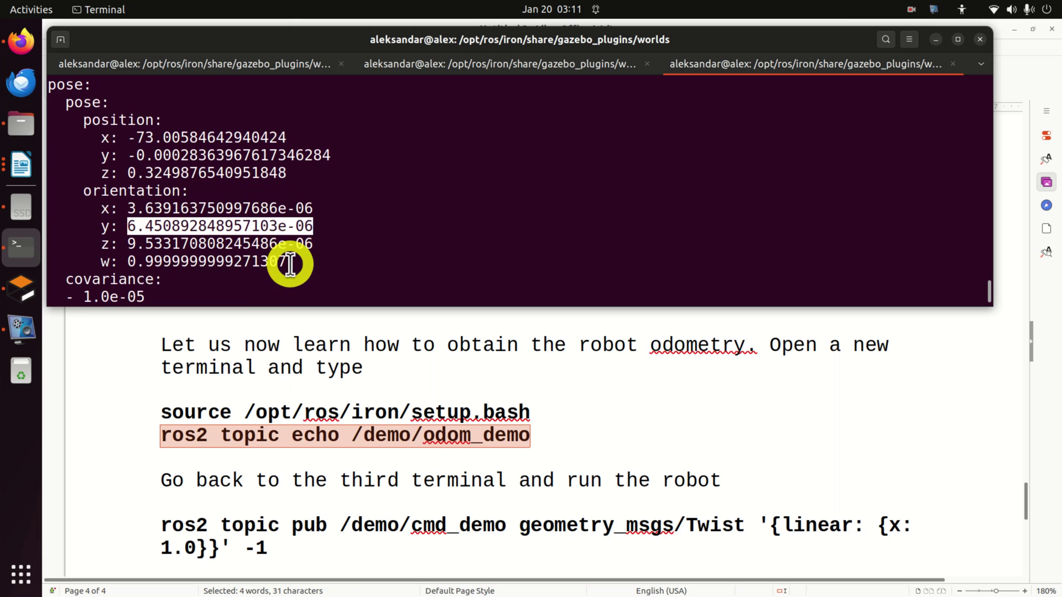
double_click(264, 260)
left_click(675, 282)
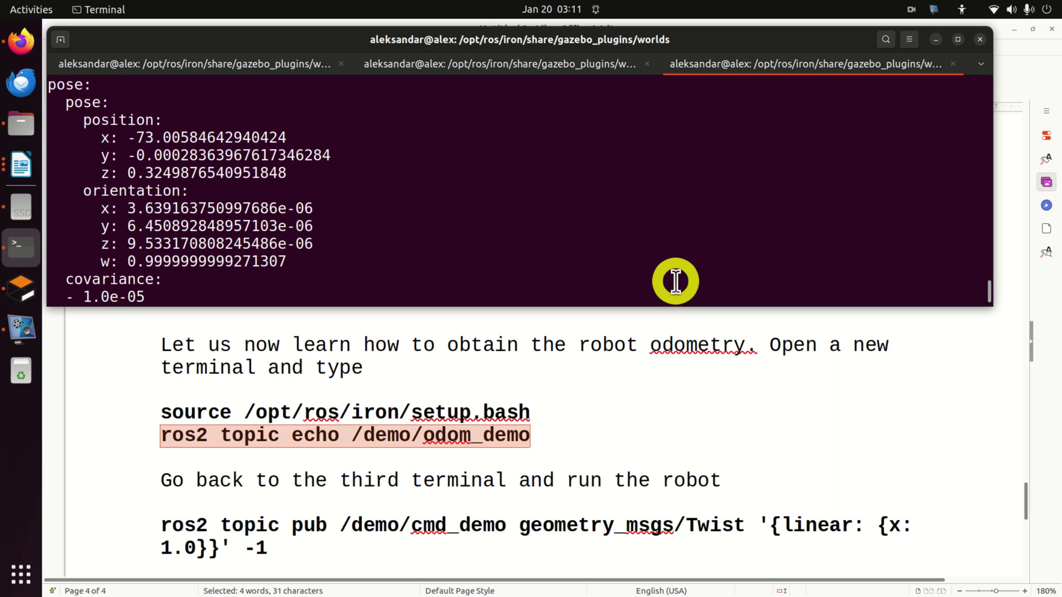